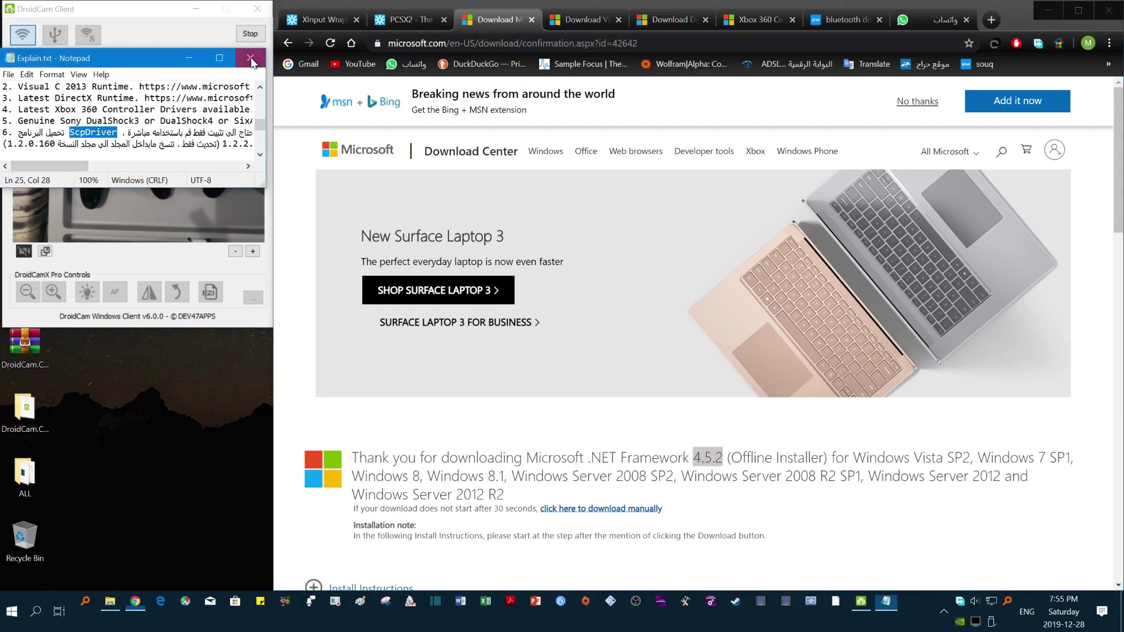
Minimize the browser, open the DroidCam camera feed in its own window, and arrange it beside the PS4 & PS3 Controllers on PC folder.
{"action": "left_click", "coordinate": [1040, 13]}
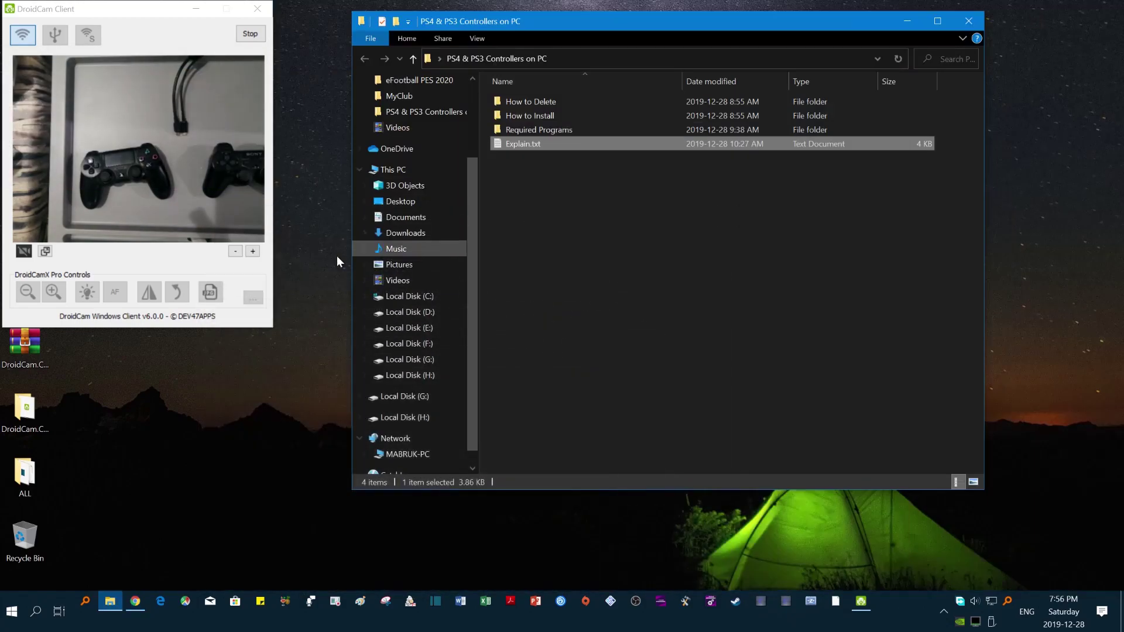
{"action": "left_click", "coordinate": [45, 251]}
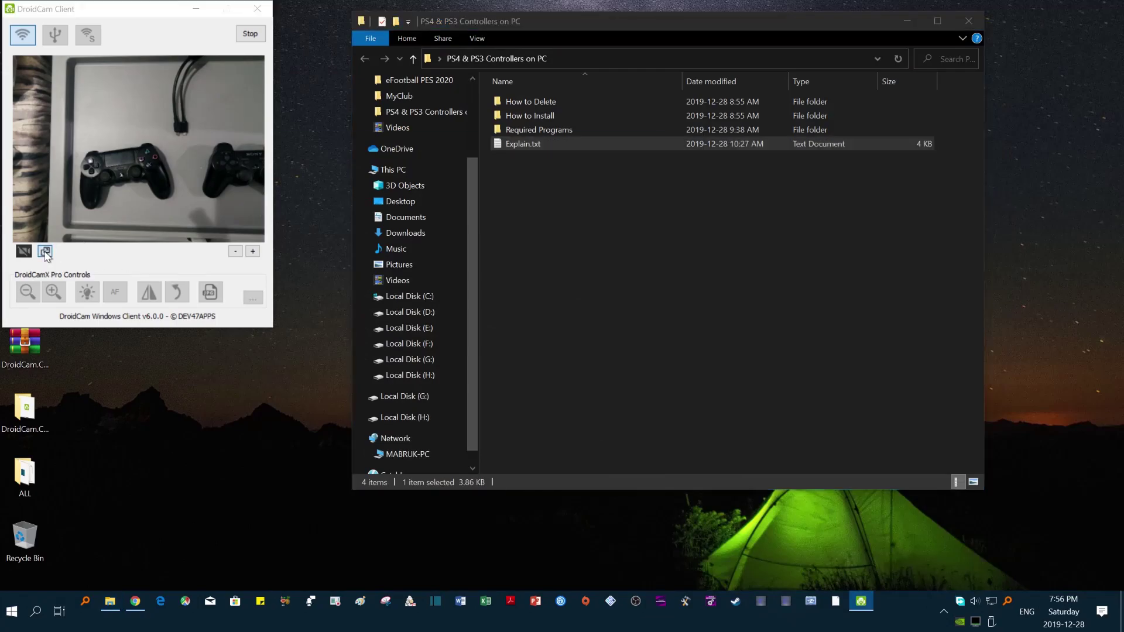
{"action": "left_click_drag", "start_coordinate": [369, 145], "coordinate": [106, 14]}
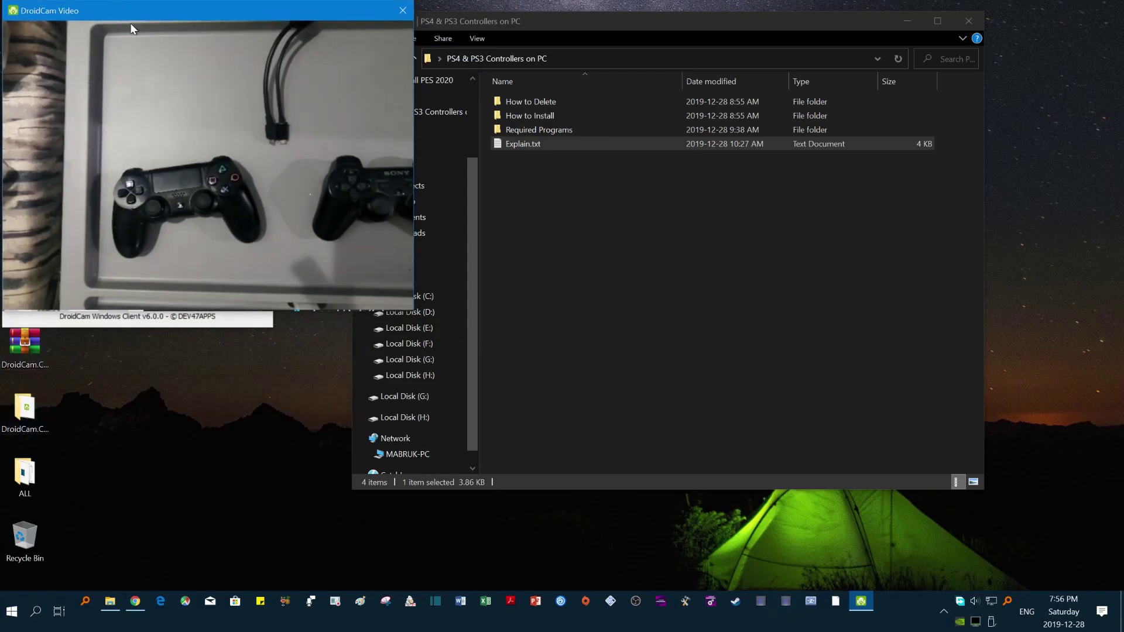
{"action": "left_click_drag", "start_coordinate": [536, 26], "coordinate": [670, 13]}
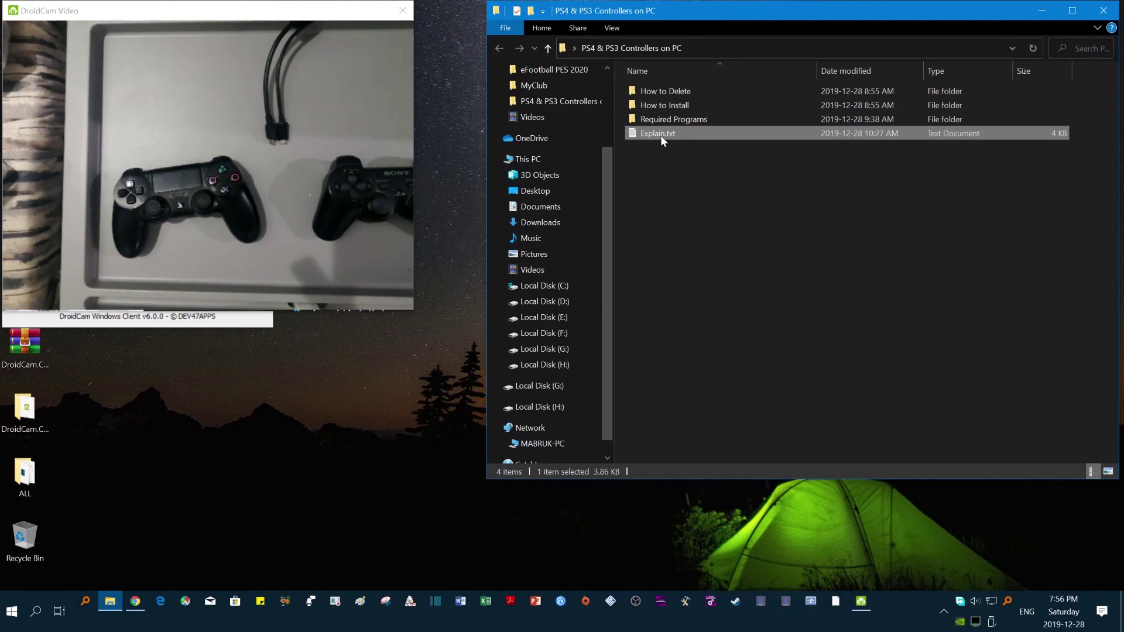
Open the bin folder inside Required Programs > ScpDriver 1.2.2.175-Updated.
{"action": "left_click", "coordinate": [673, 120]}
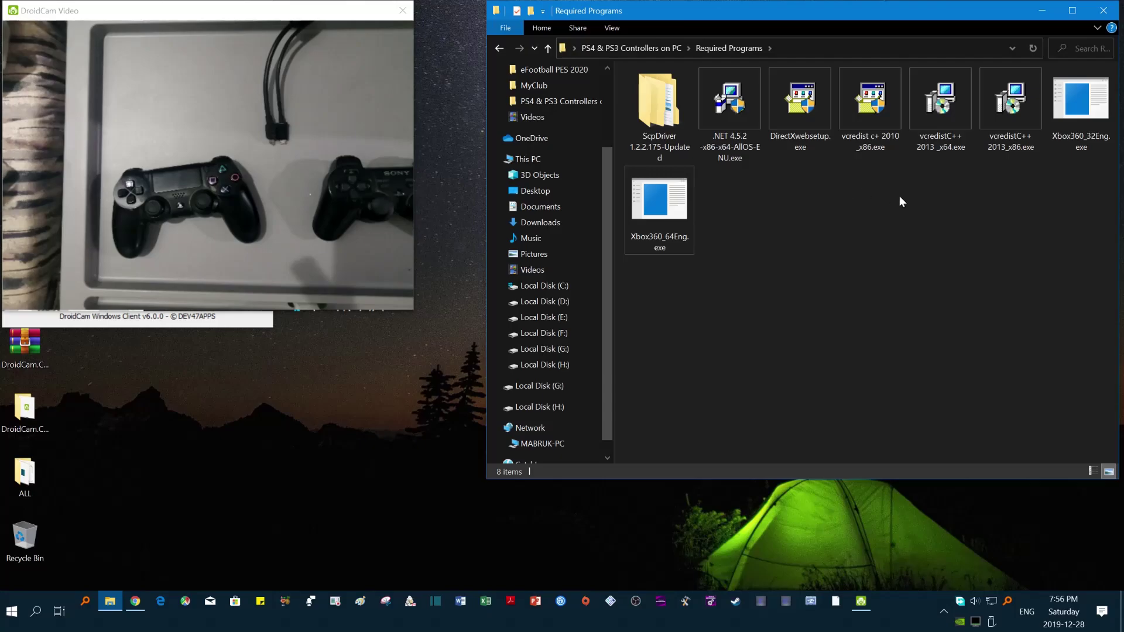
{"action": "left_click", "coordinate": [666, 113]}
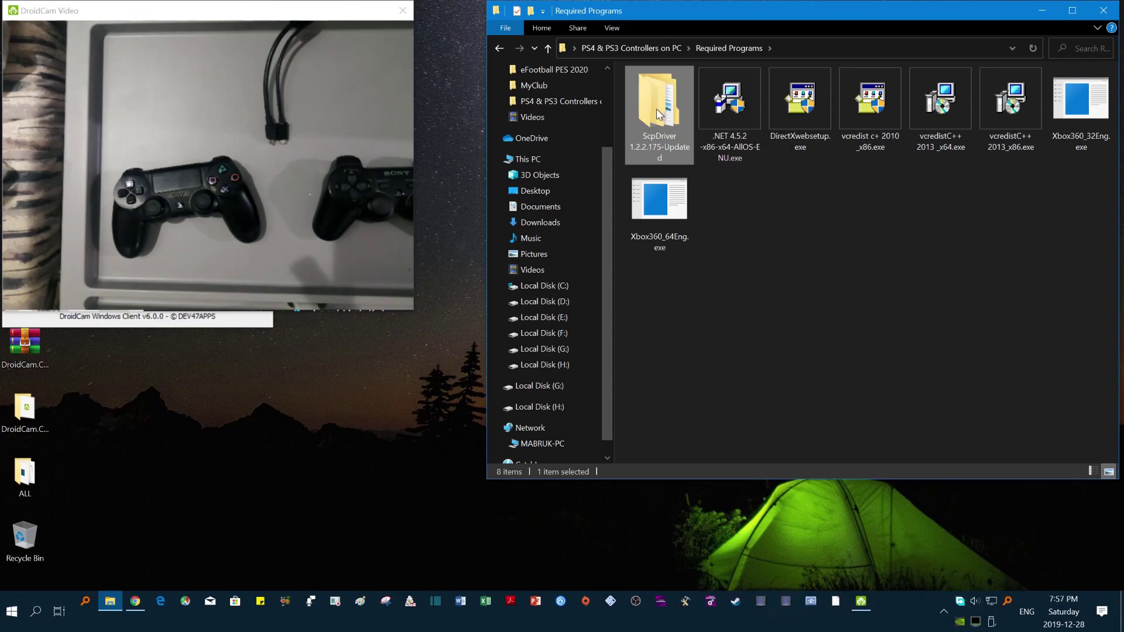
{"action": "double_click", "coordinate": [658, 113]}
{"action": "left_click", "coordinate": [644, 94]}
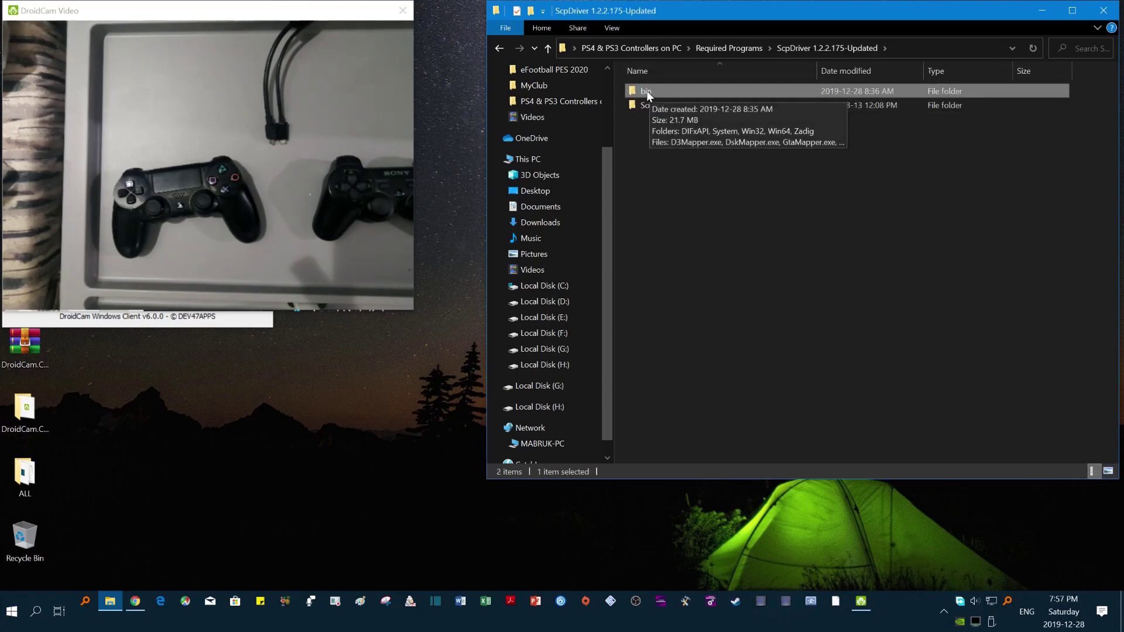
{"action": "double_click", "coordinate": [647, 92]}
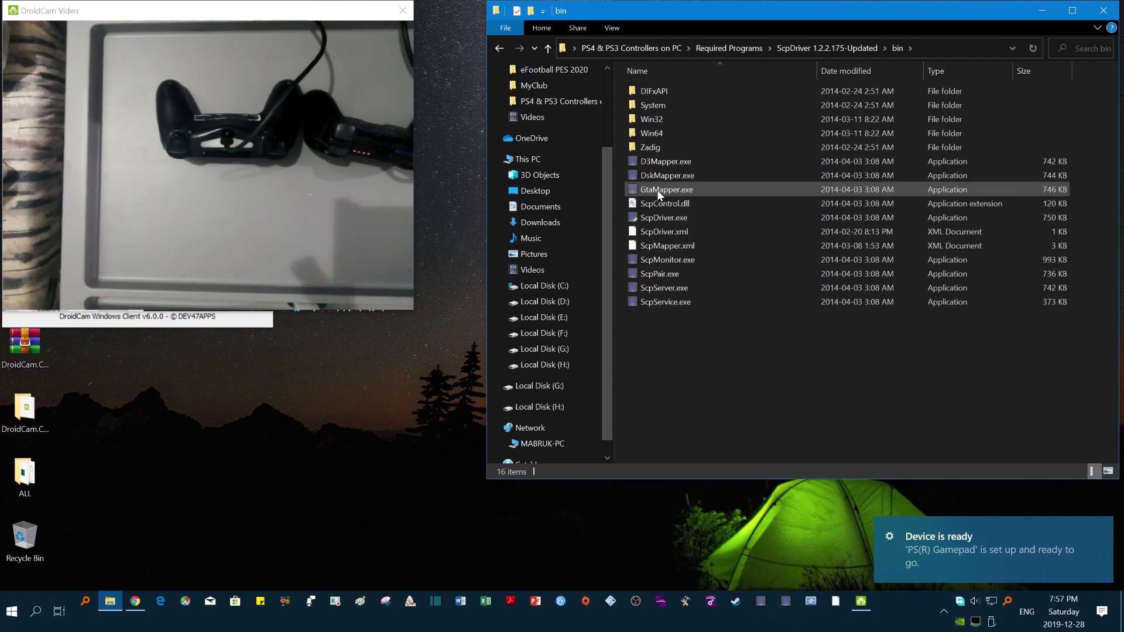
Run zadig.exe from the Zadig folder as administrator and move its window clear of the camera video.
{"action": "left_click", "coordinate": [655, 149]}
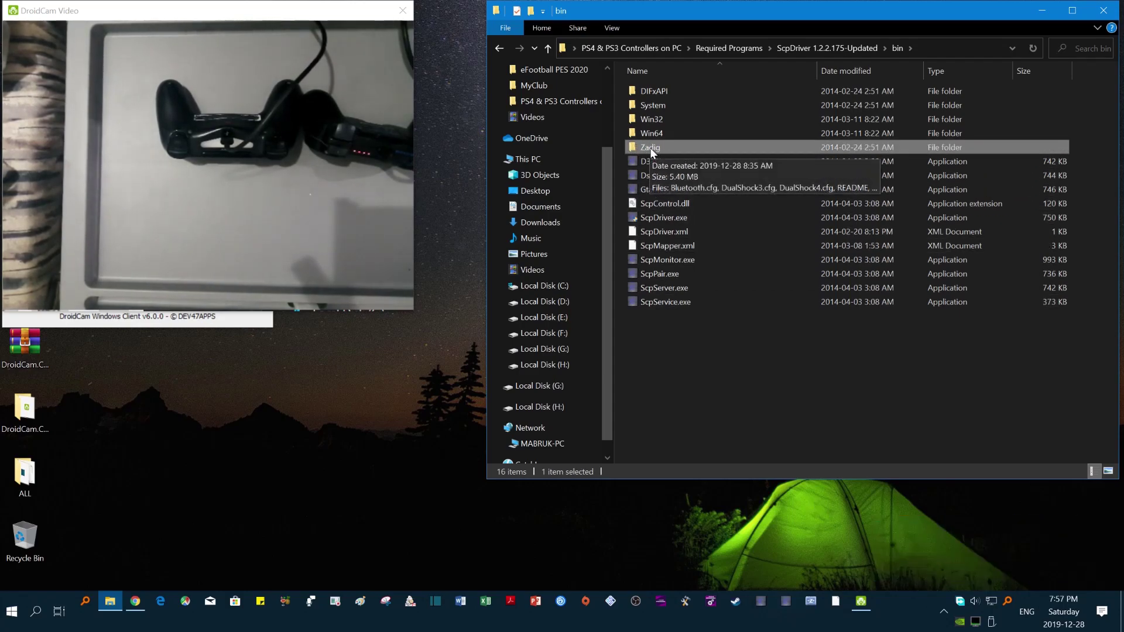
{"action": "double_click", "coordinate": [650, 148]}
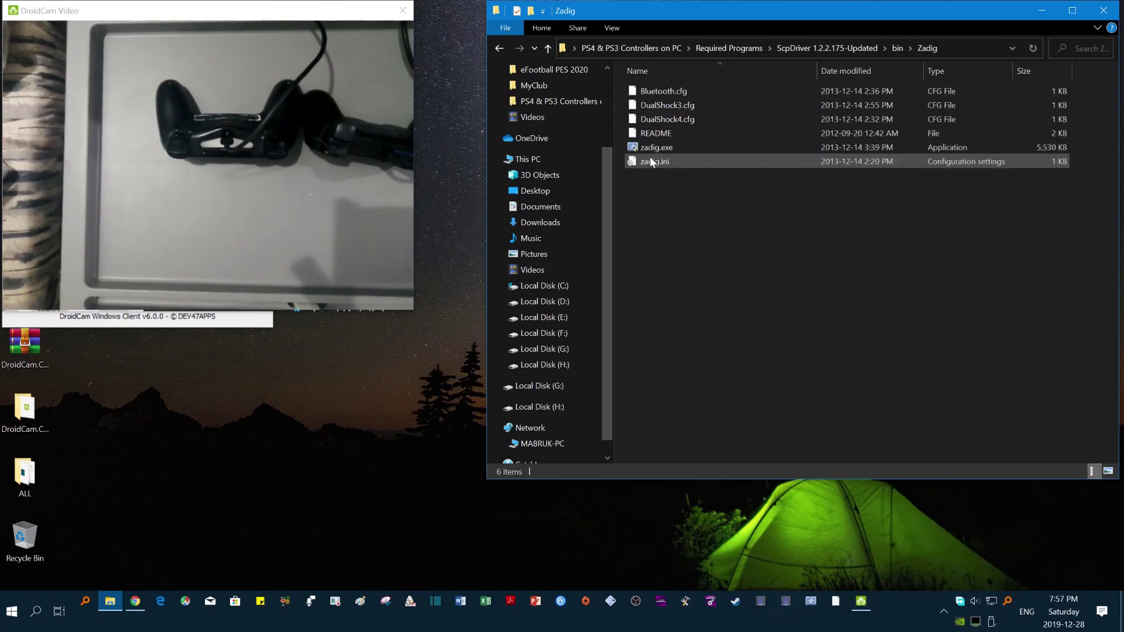
{"action": "left_click", "coordinate": [648, 149]}
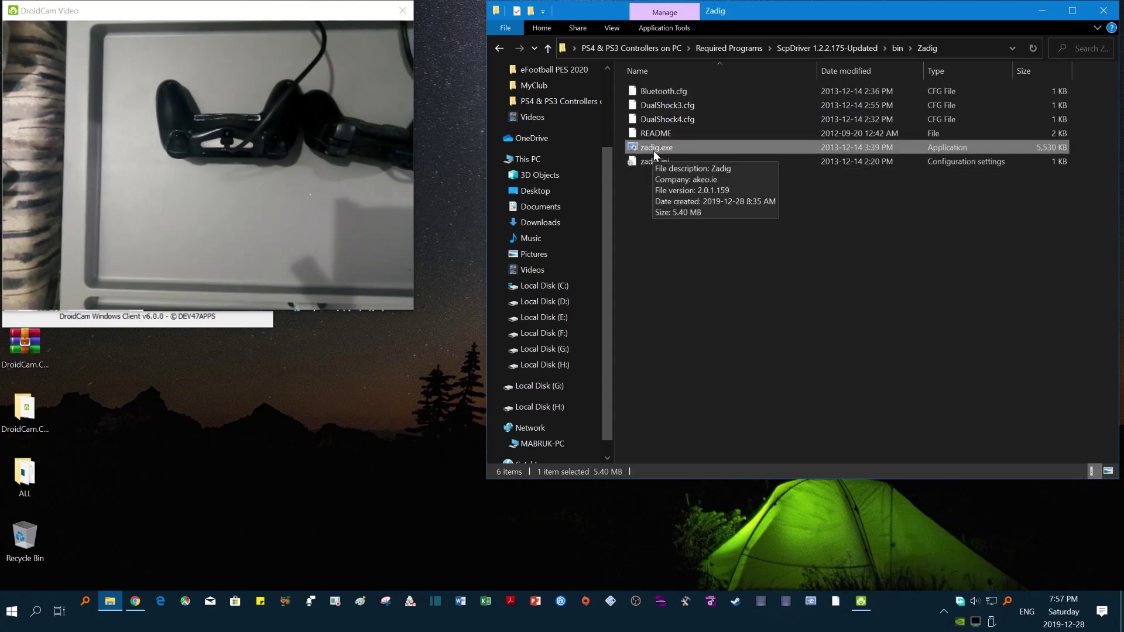
{"action": "right_click", "coordinate": [653, 150]}
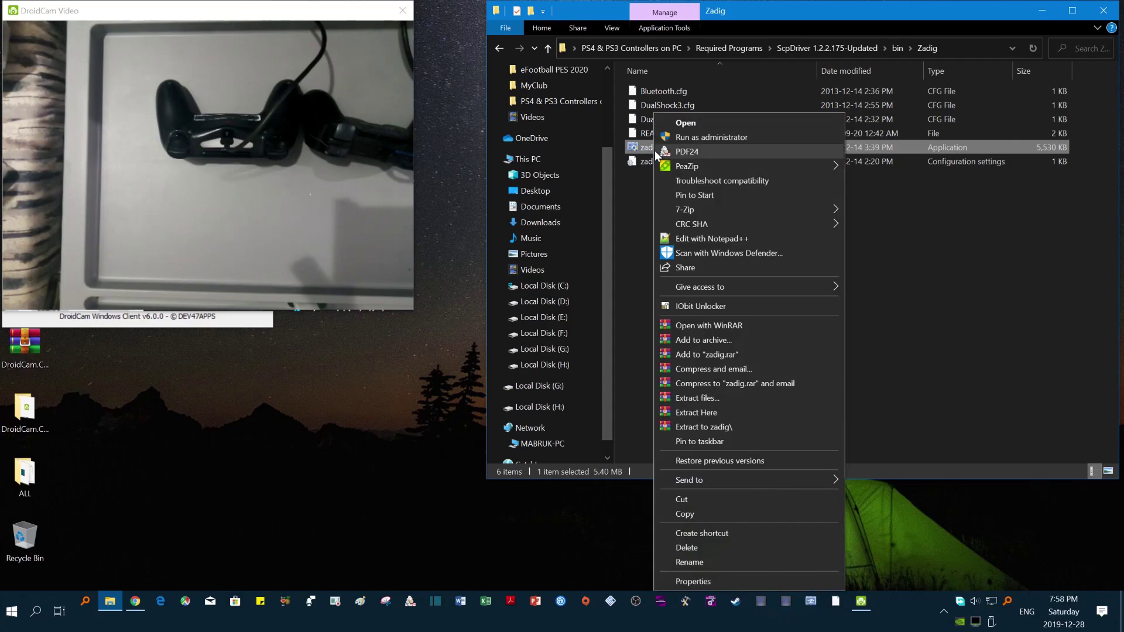
{"action": "left_click", "coordinate": [711, 137]}
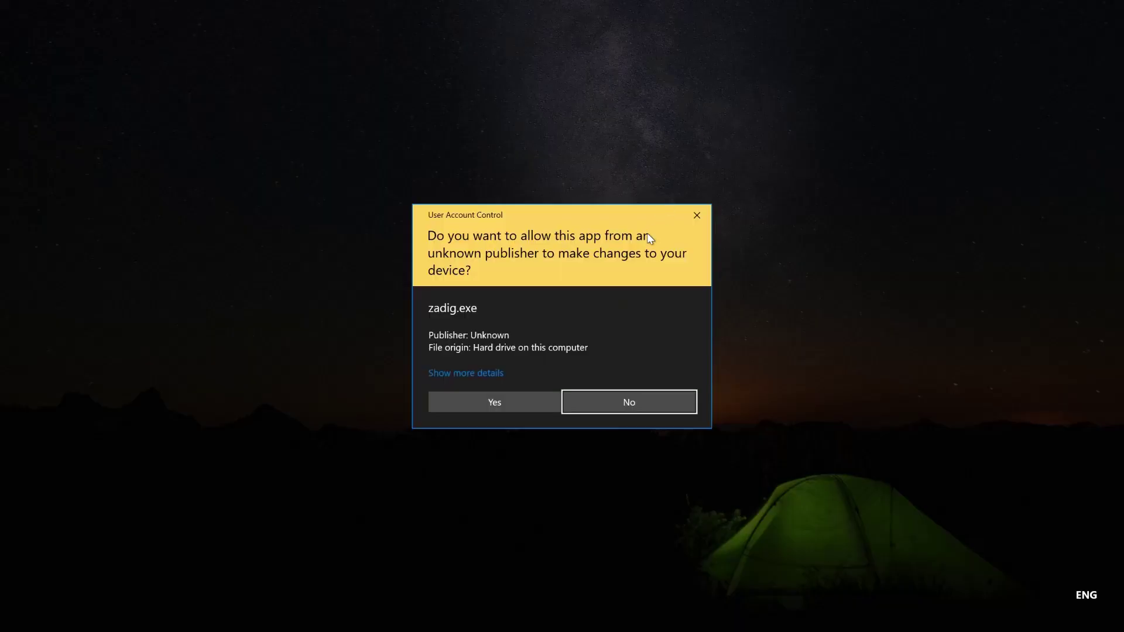
{"action": "left_click", "coordinate": [547, 400]}
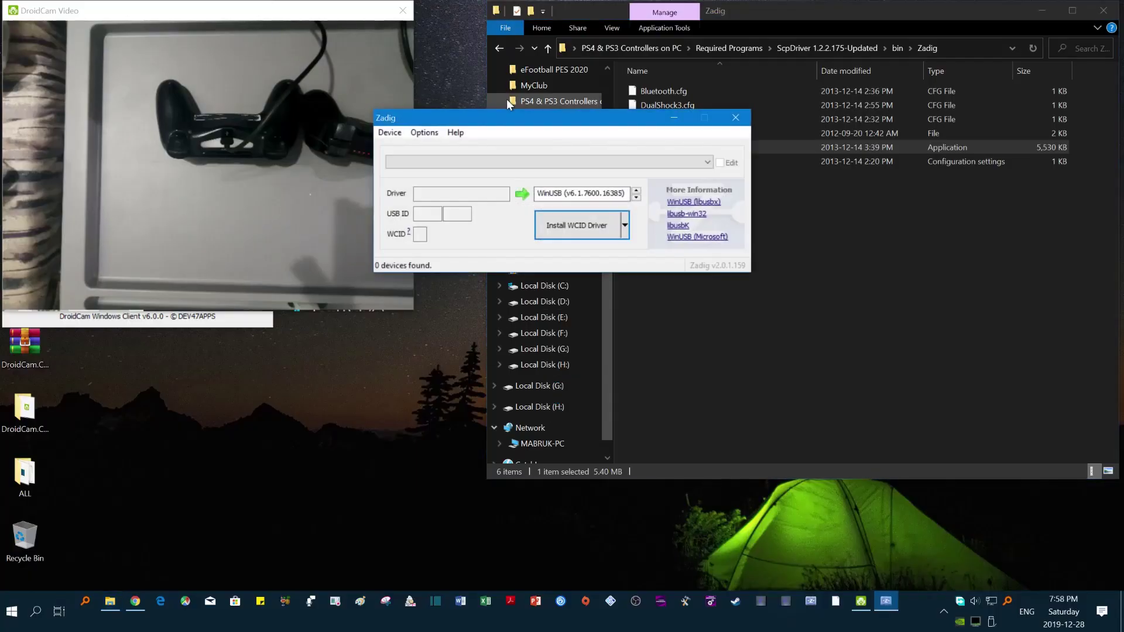
{"action": "left_click_drag", "start_coordinate": [500, 125], "coordinate": [613, 19]}
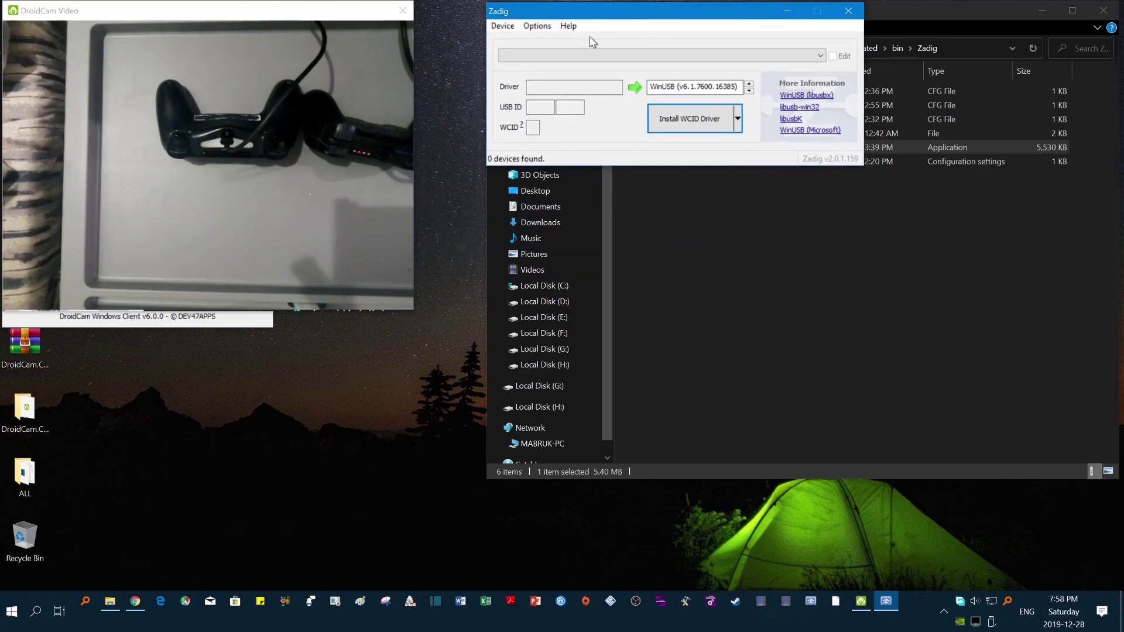
Load the Bluetooth.cfg preset device in Zadig and check the hidden tray icons for Bluetooth Devices.
{"action": "left_click", "coordinate": [505, 27]}
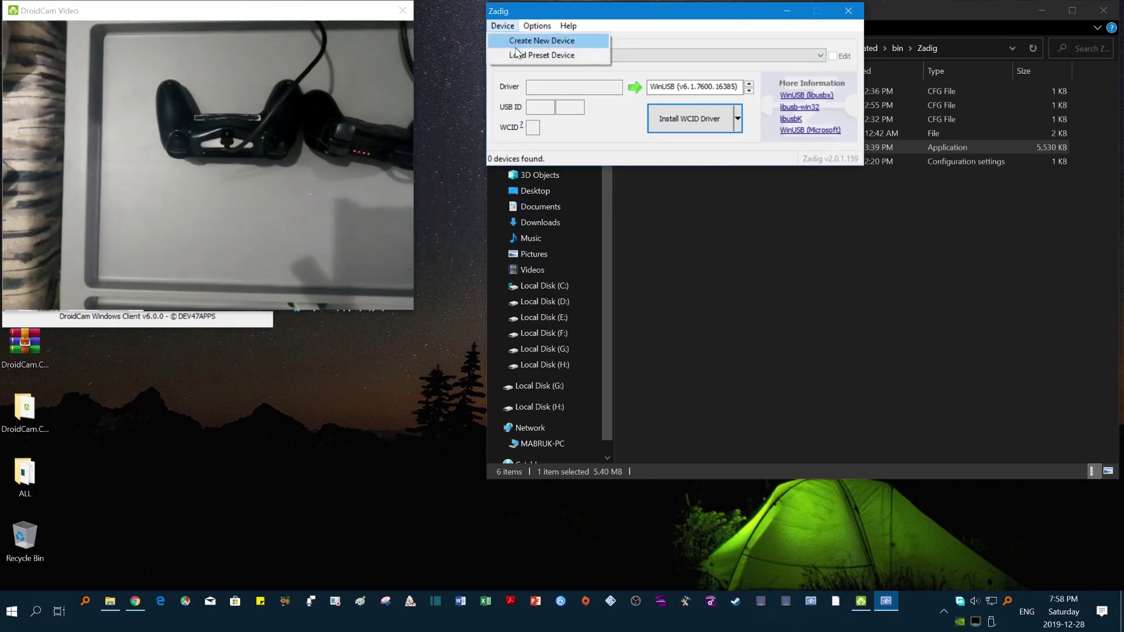
{"action": "left_click", "coordinate": [534, 55]}
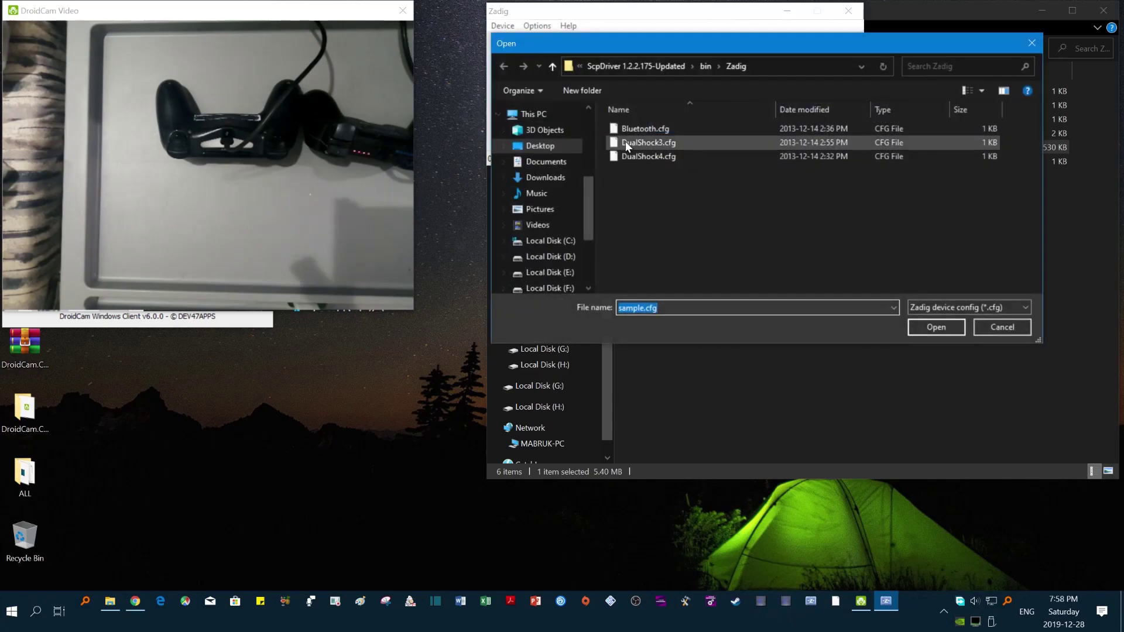
{"action": "left_click", "coordinate": [635, 130]}
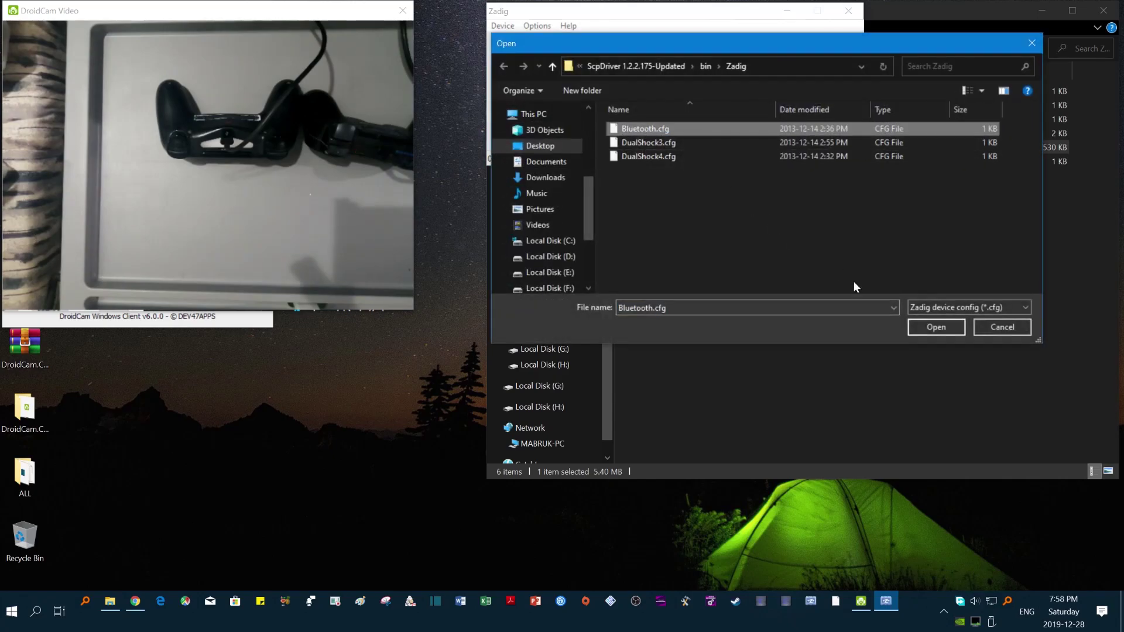
{"action": "left_click", "coordinate": [919, 330]}
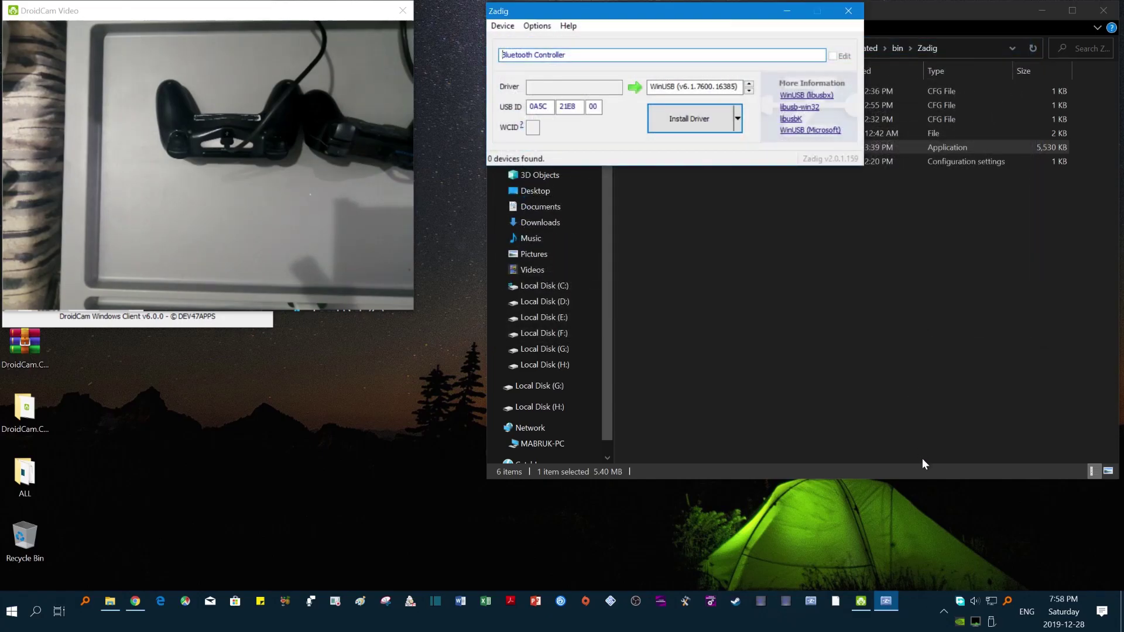
{"action": "left_click", "coordinate": [943, 606]}
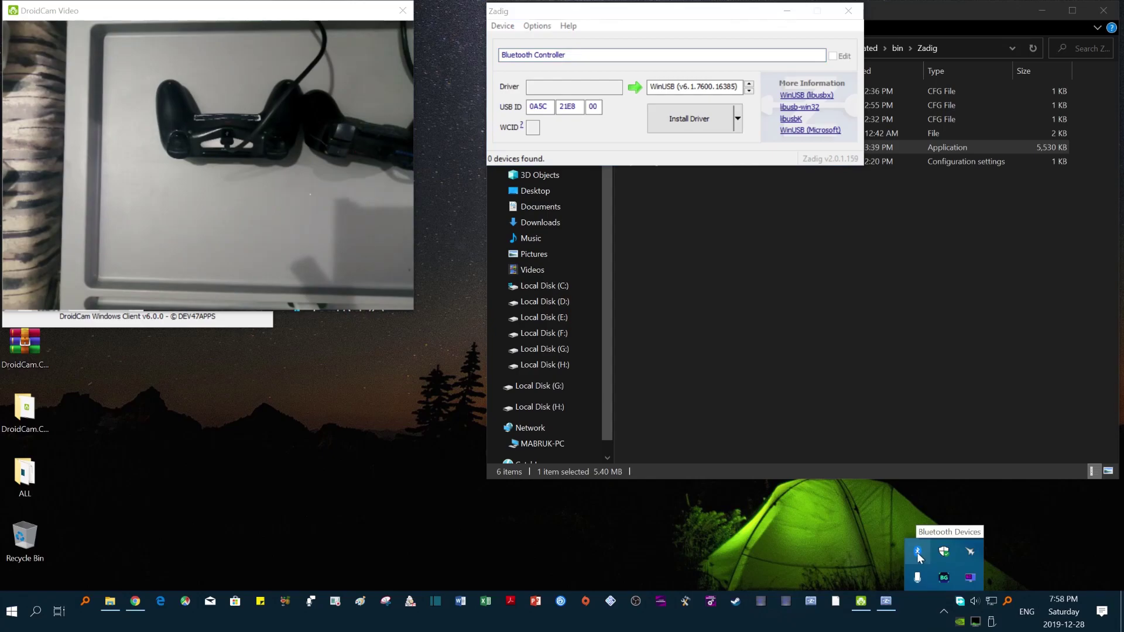
{"action": "left_click", "coordinate": [525, 13]}
List all devices and replace the CSR8510 A10 Bluetooth adapter's driver with WinUSB (v6.1.7600.16385), dismissing the completion dialog.
{"action": "left_click", "coordinate": [537, 25]}
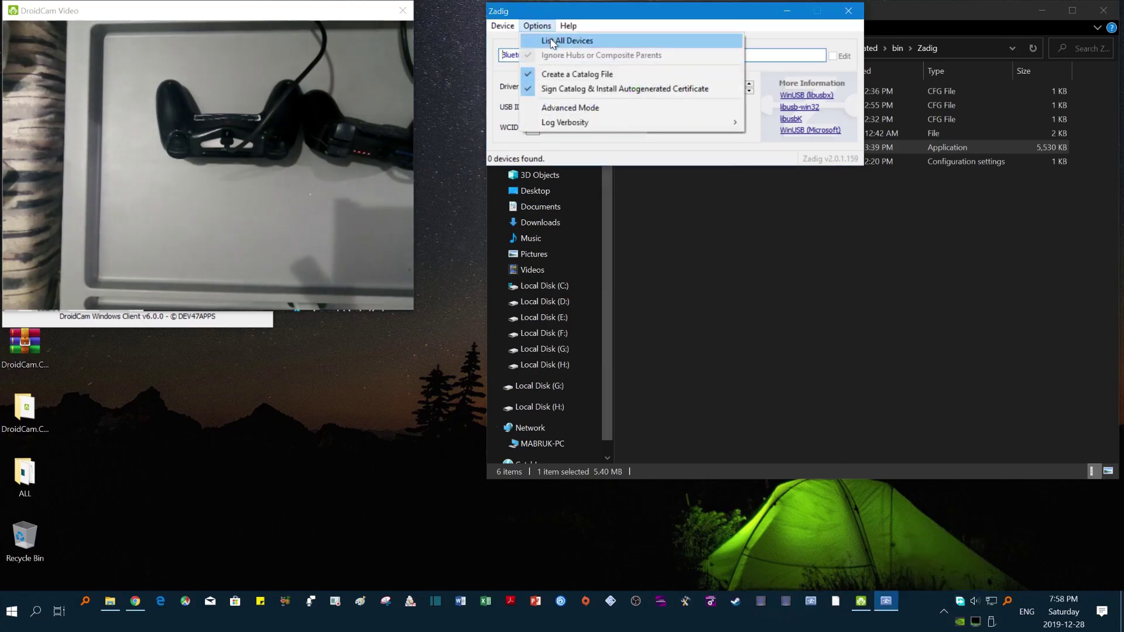
{"action": "left_click", "coordinate": [554, 41]}
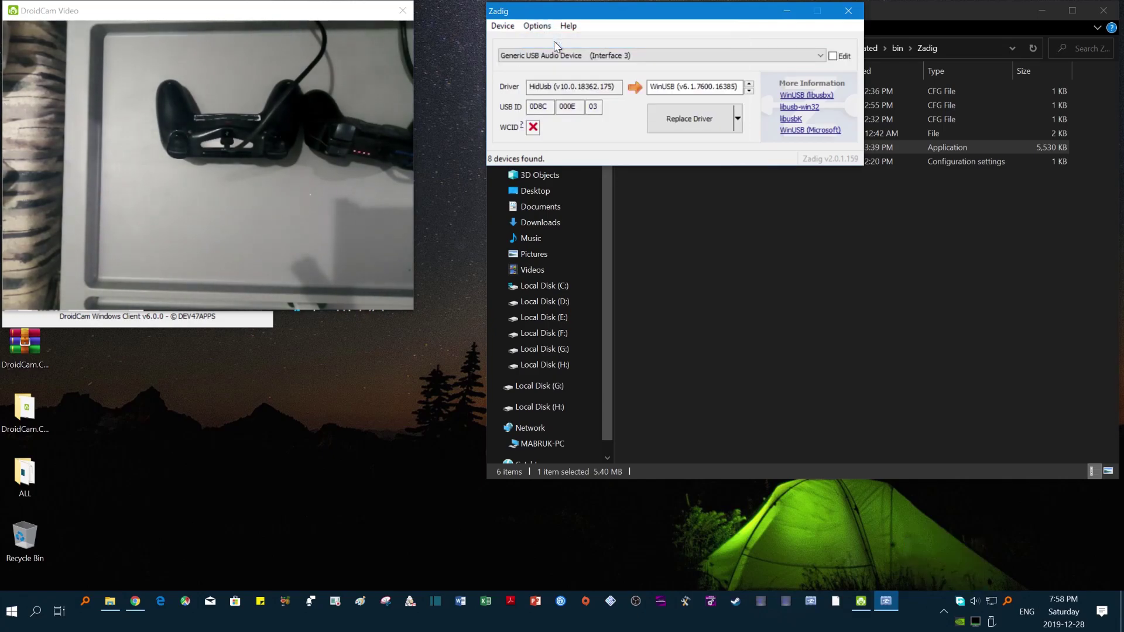
{"action": "left_click", "coordinate": [556, 57]}
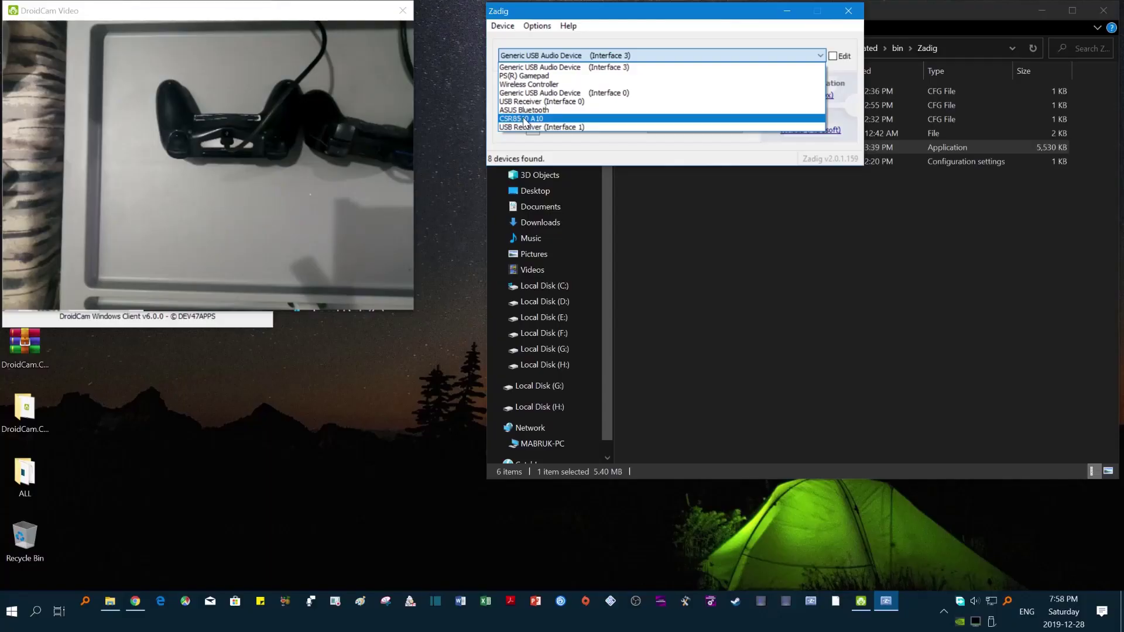
{"action": "left_click", "coordinate": [525, 119]}
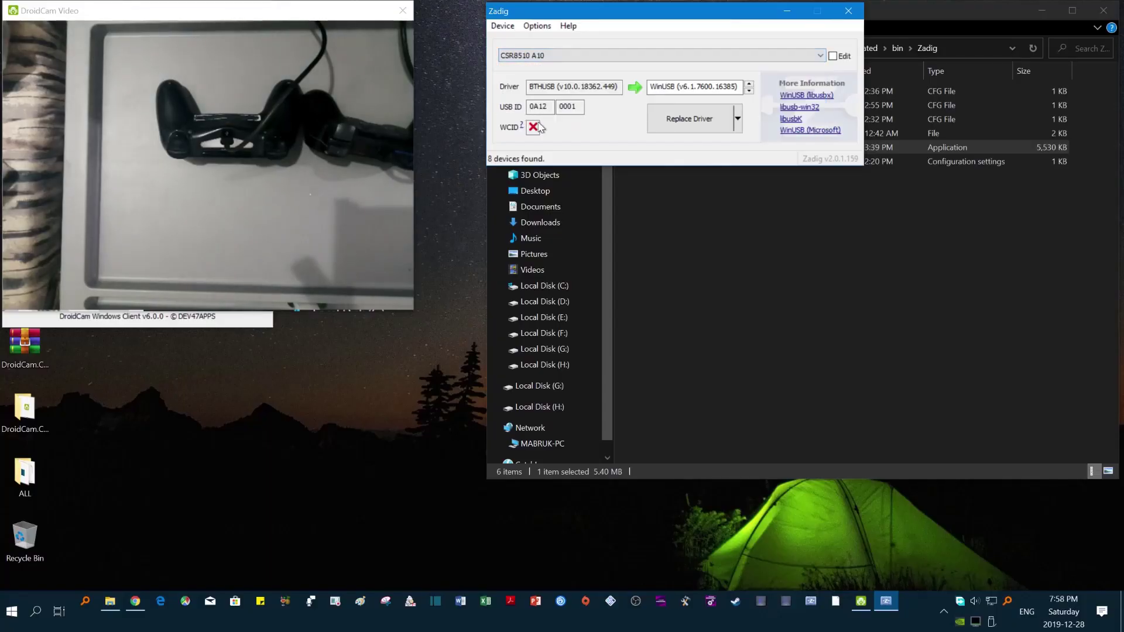
{"action": "left_click", "coordinate": [691, 119]}
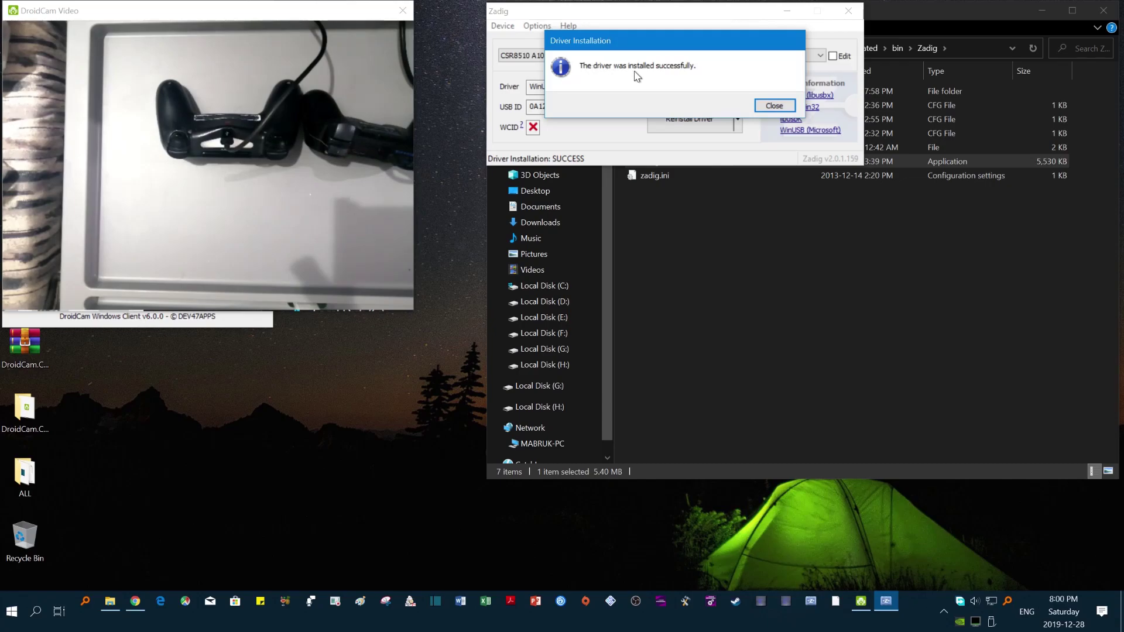
{"action": "left_click", "coordinate": [773, 107]}
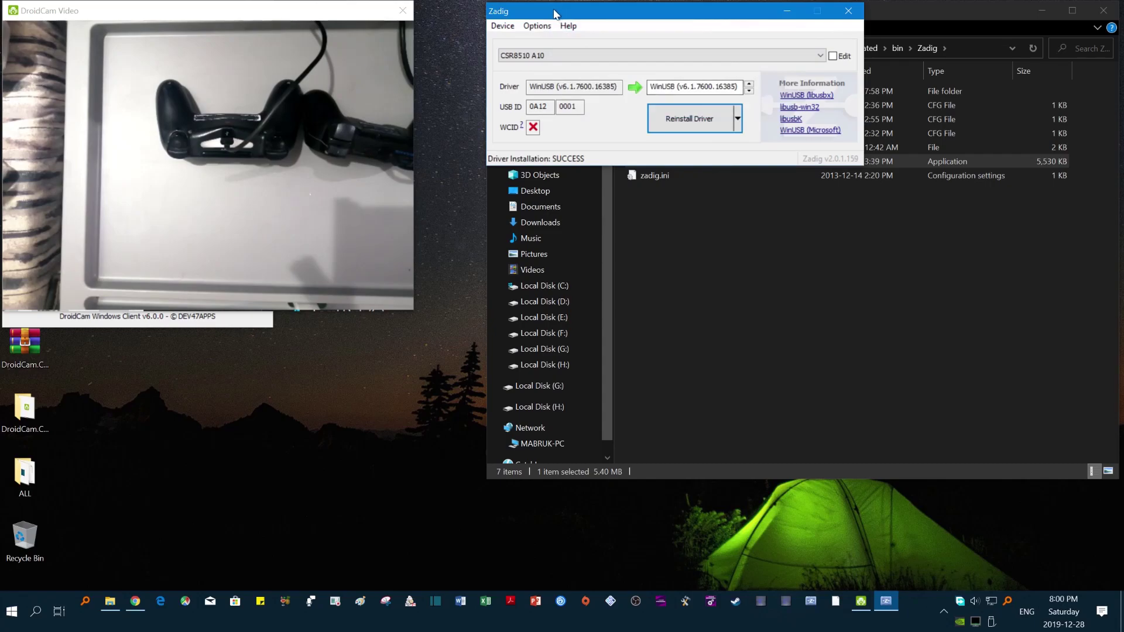
Load the DualShock3.cfg preset device for the PS3 controller.
{"action": "left_click", "coordinate": [503, 26]}
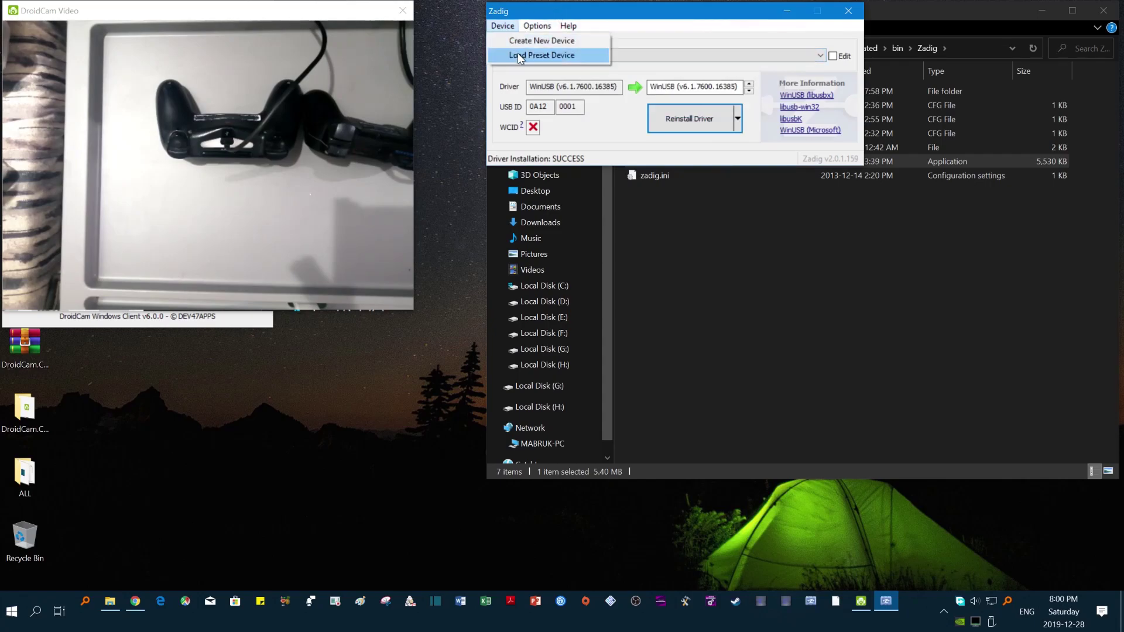
{"action": "left_click", "coordinate": [518, 52]}
{"action": "left_click", "coordinate": [648, 157]}
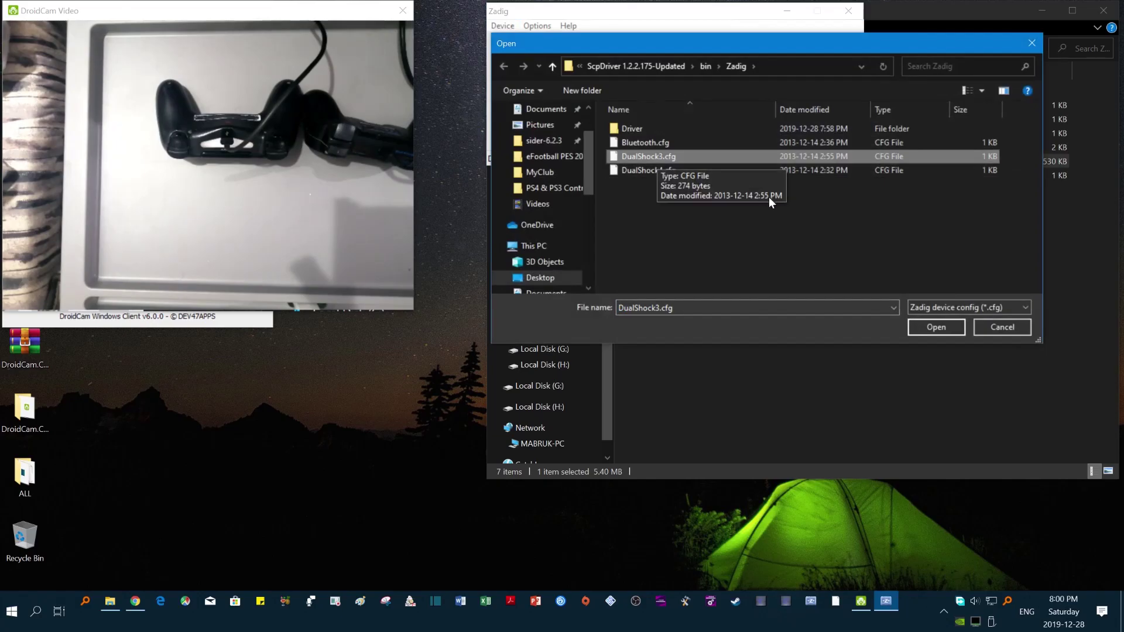
{"action": "left_click", "coordinate": [937, 327]}
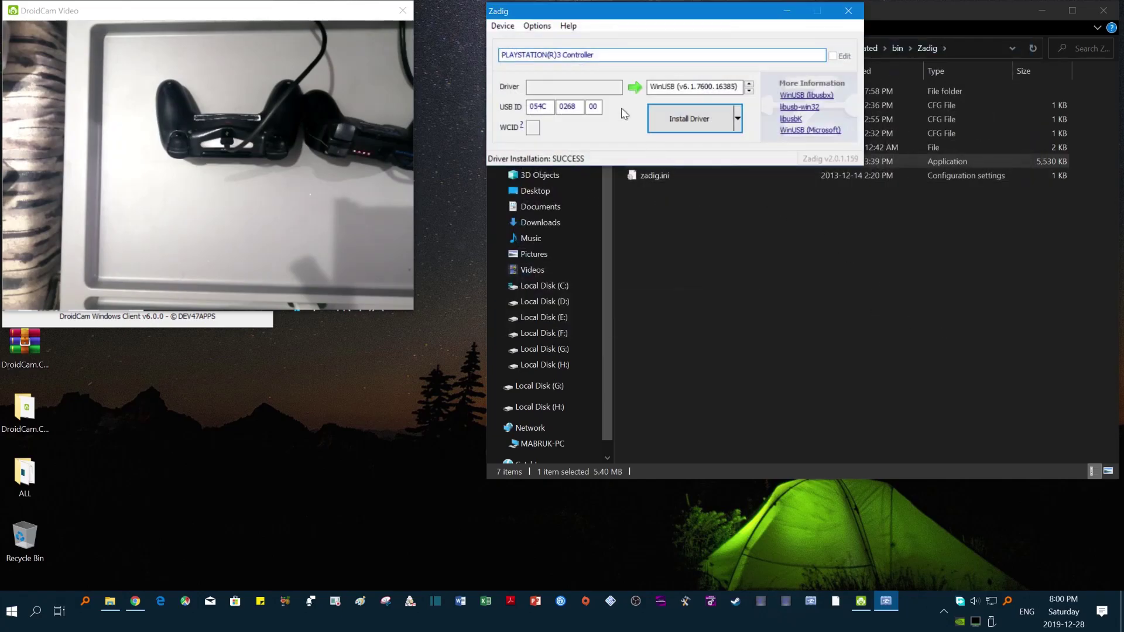
List all devices again and replace the PS(R) Gamepad driver with WinUSB (v6.1.7600.16385), accepting the system driver modification.
{"action": "left_click", "coordinate": [537, 26]}
{"action": "left_click", "coordinate": [542, 39]}
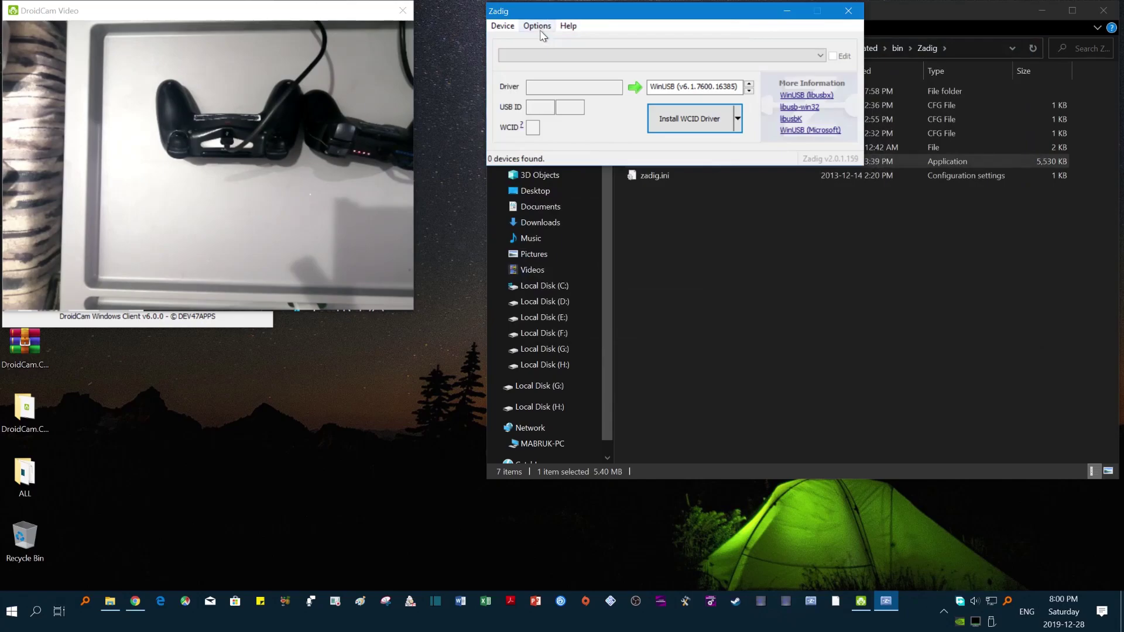
{"action": "left_click", "coordinate": [537, 26]}
{"action": "left_click", "coordinate": [545, 40]}
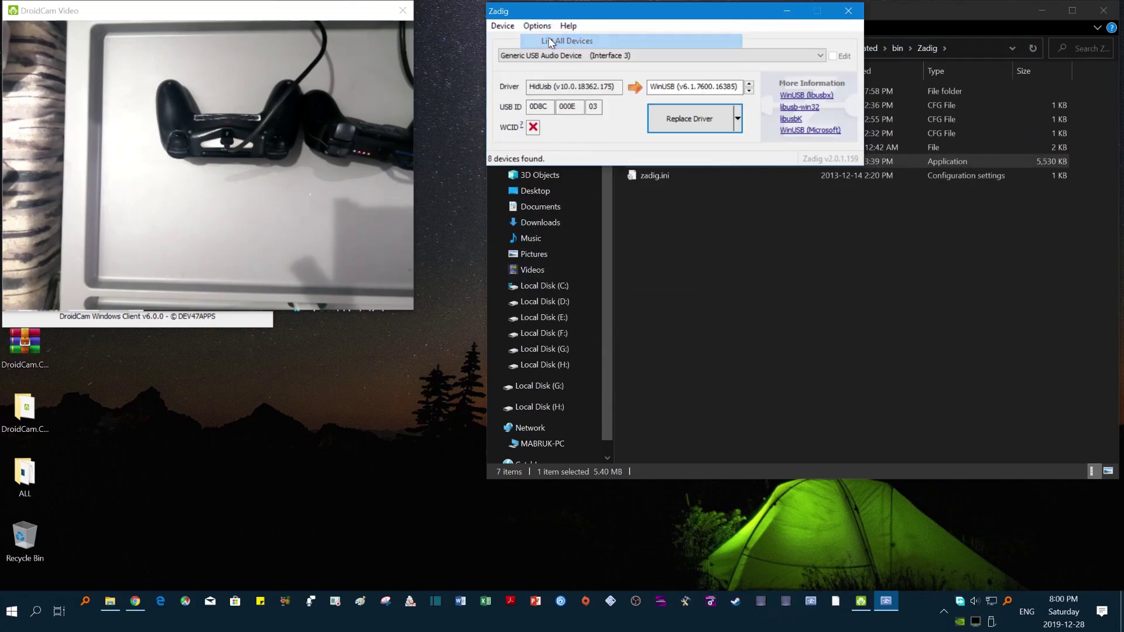
{"action": "left_click", "coordinate": [566, 57]}
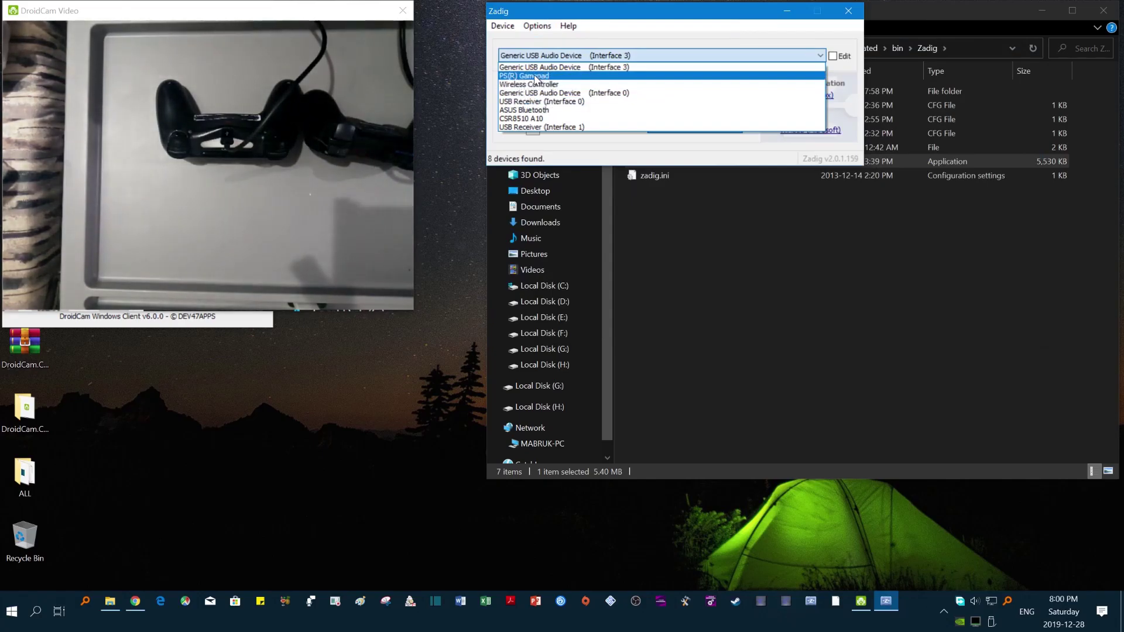
{"action": "left_click", "coordinate": [594, 76]}
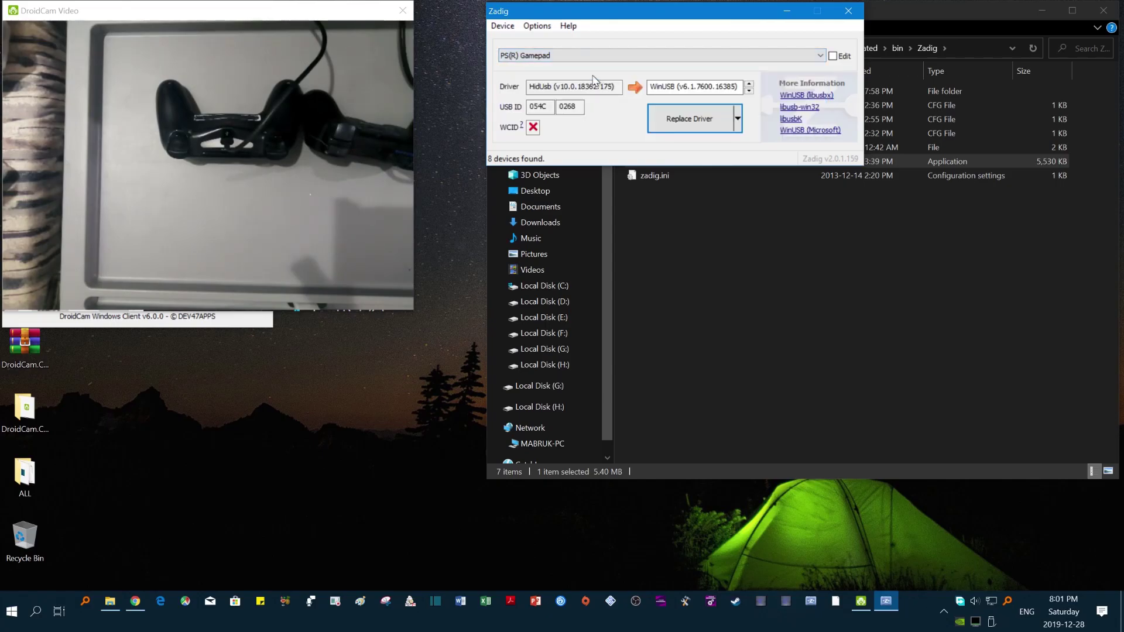
{"action": "left_click", "coordinate": [687, 128]}
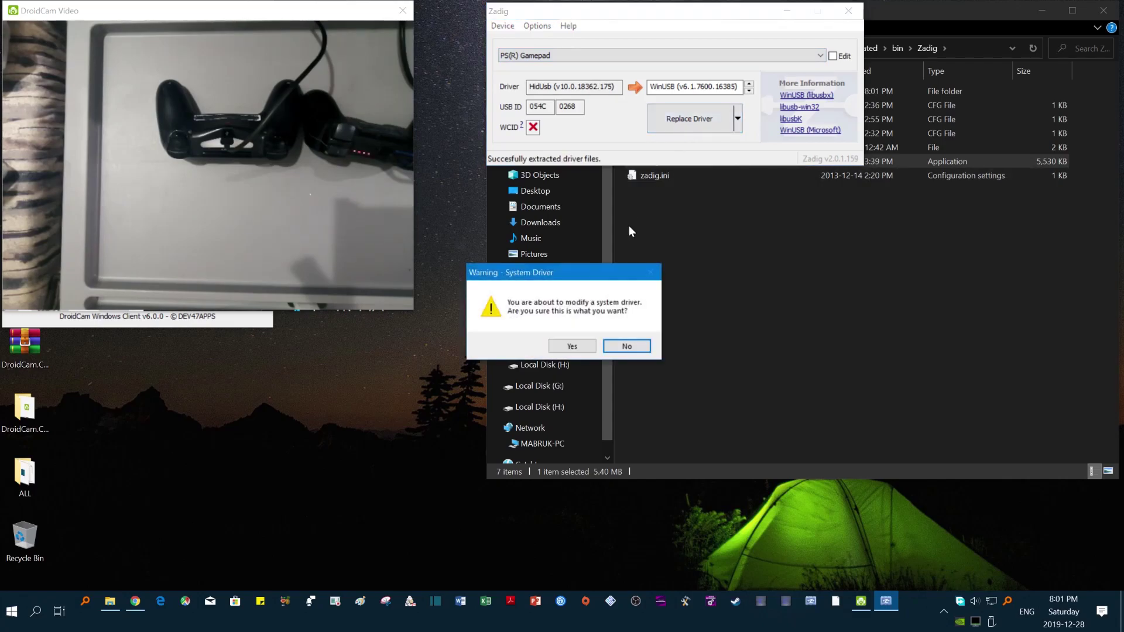
{"action": "left_click", "coordinate": [572, 348]}
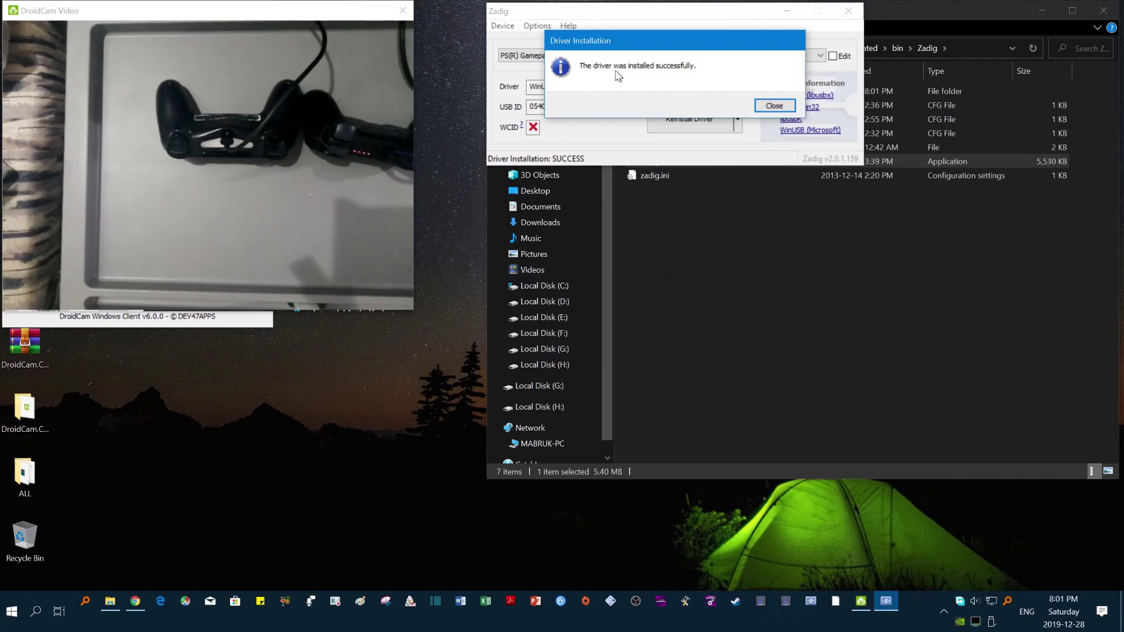
Dismiss the PS(R) Gamepad driver installation notice and load the DualShock4.cfg preset device for the PS4 controller.
{"action": "left_click", "coordinate": [761, 103]}
{"action": "left_click", "coordinate": [503, 26]}
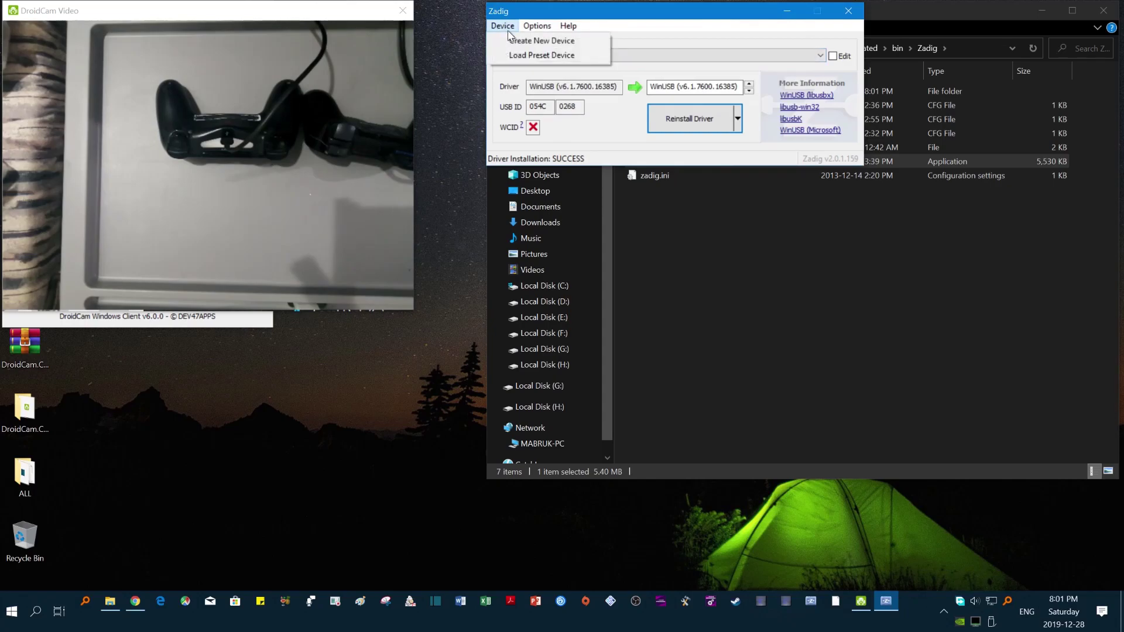
{"action": "left_click", "coordinate": [522, 55]}
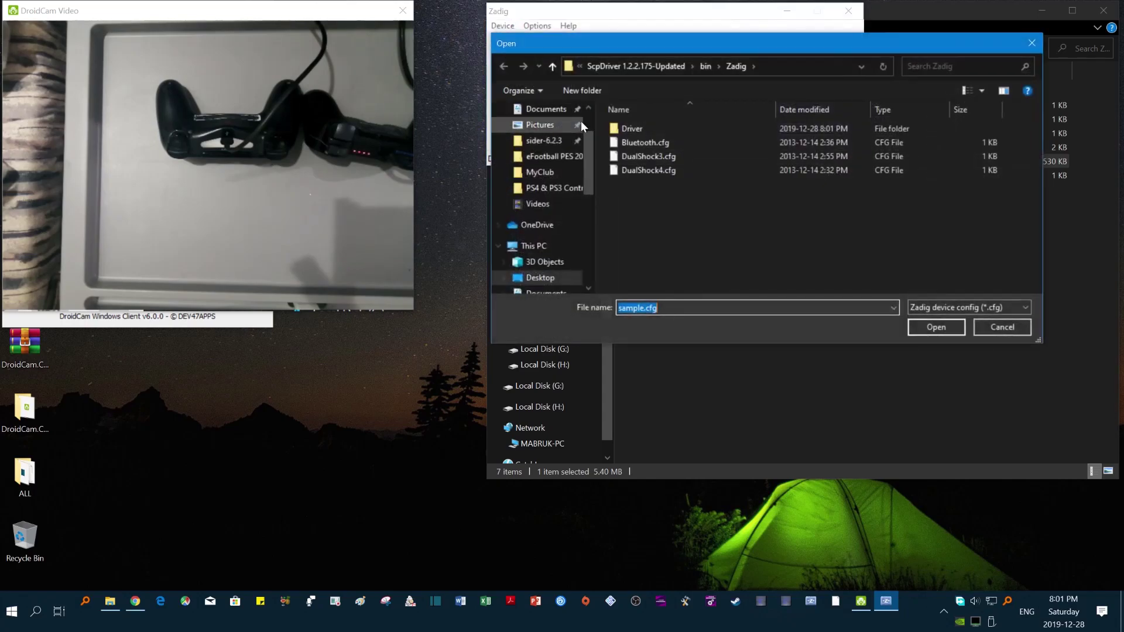
{"action": "left_click", "coordinate": [626, 169]}
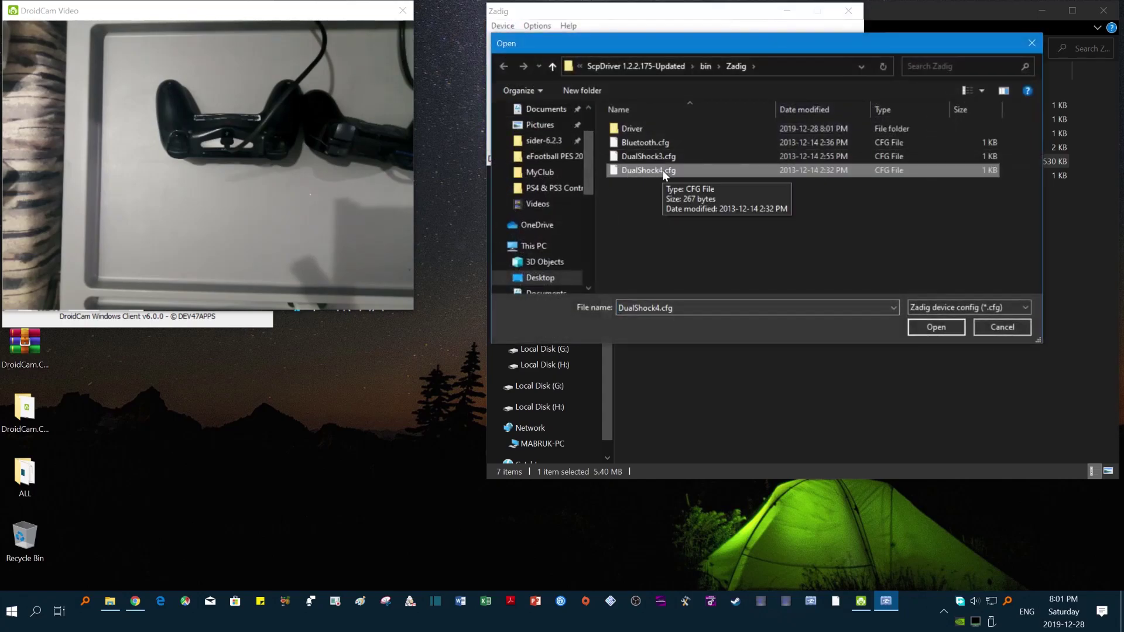
{"action": "left_click", "coordinate": [939, 327]}
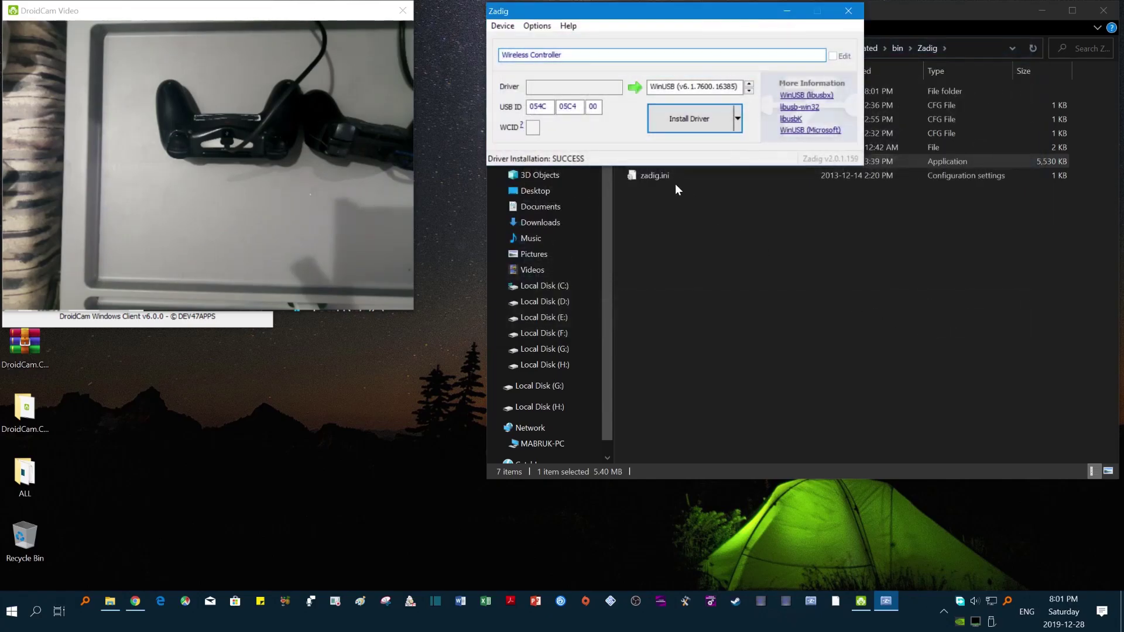
List all devices and reinstall the Wireless Controller's driver as WinUSB (v6.1.7600.16385), dismissing the completion dialog.
{"action": "left_click", "coordinate": [537, 26]}
{"action": "left_click", "coordinate": [545, 36]}
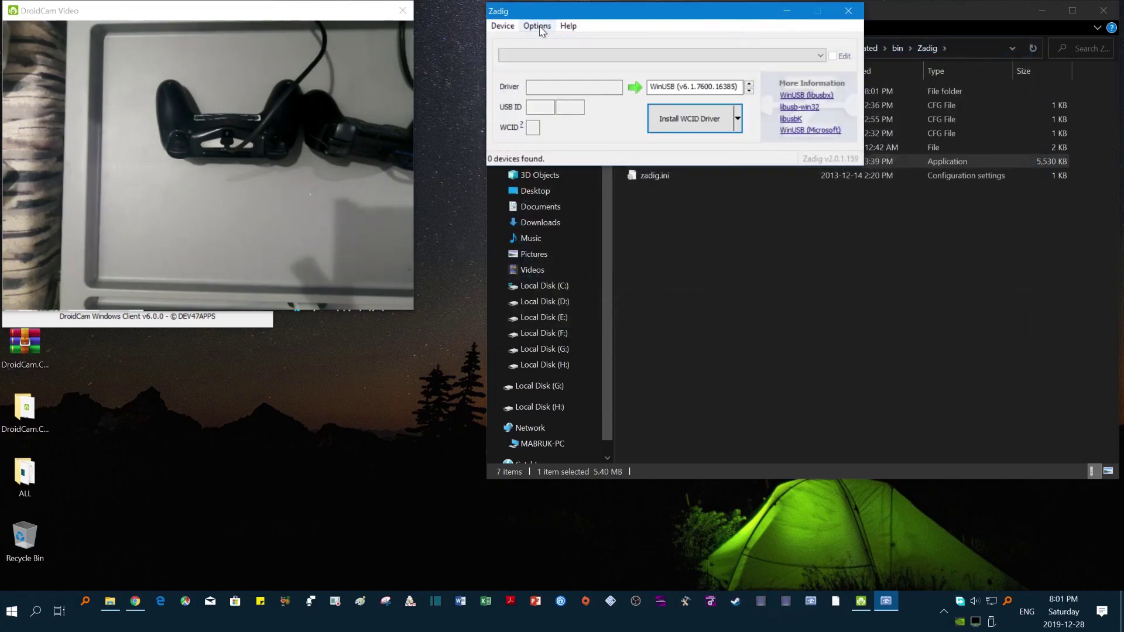
{"action": "left_click", "coordinate": [539, 27]}
{"action": "left_click", "coordinate": [547, 41]}
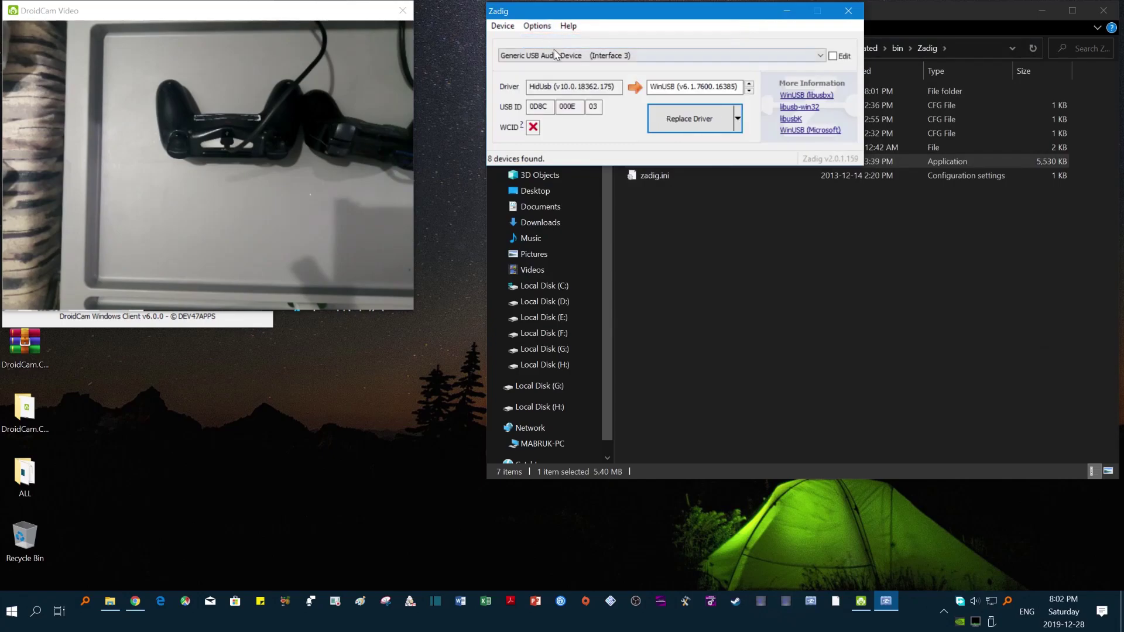
{"action": "left_click", "coordinate": [545, 55]}
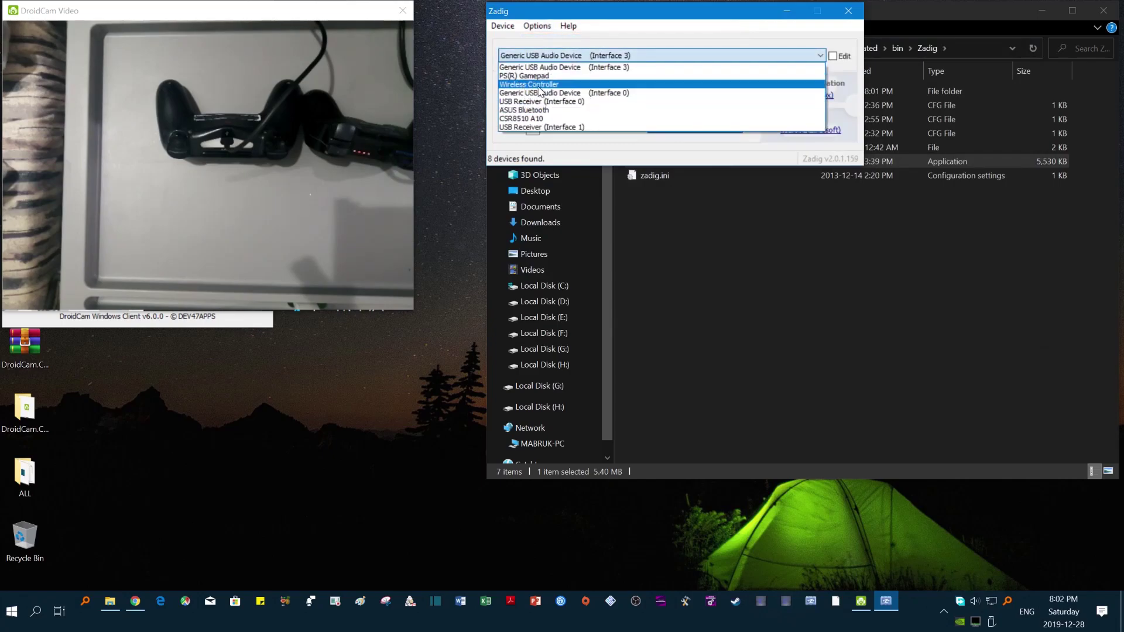
{"action": "left_click", "coordinate": [532, 85]}
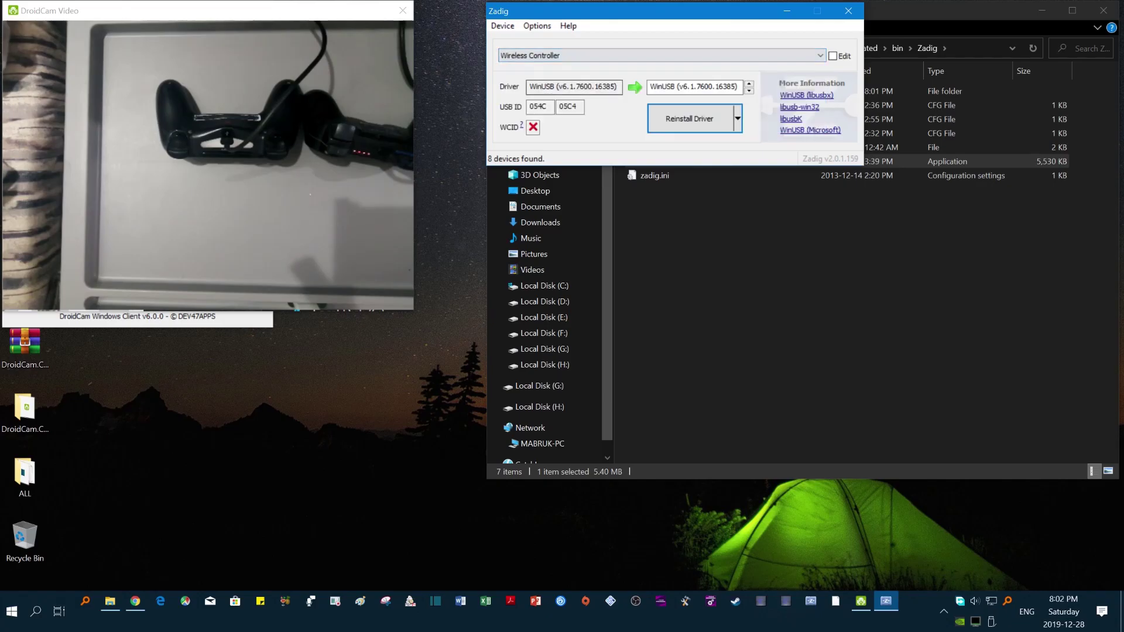
{"action": "left_click", "coordinate": [689, 119]}
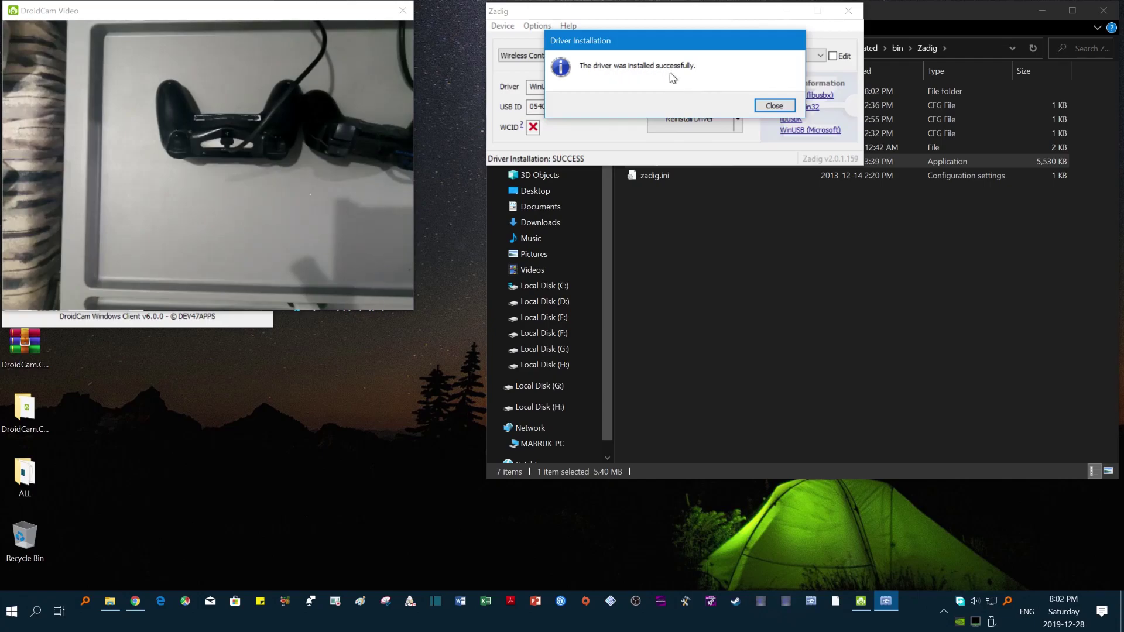
{"action": "left_click", "coordinate": [773, 105]}
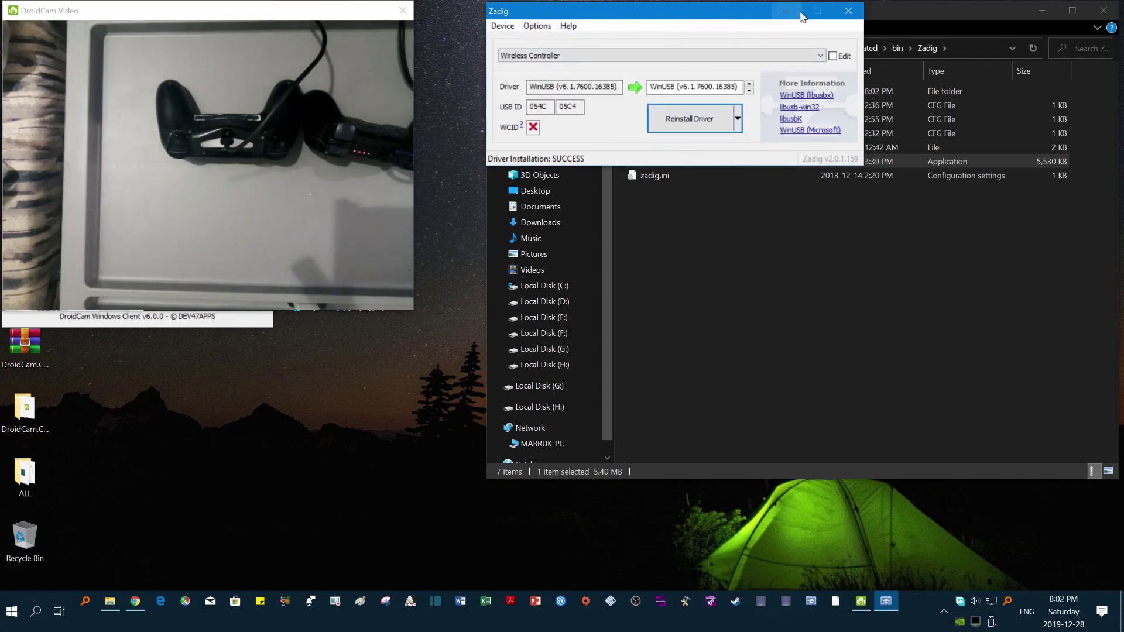
{"action": "left_click", "coordinate": [502, 26]}
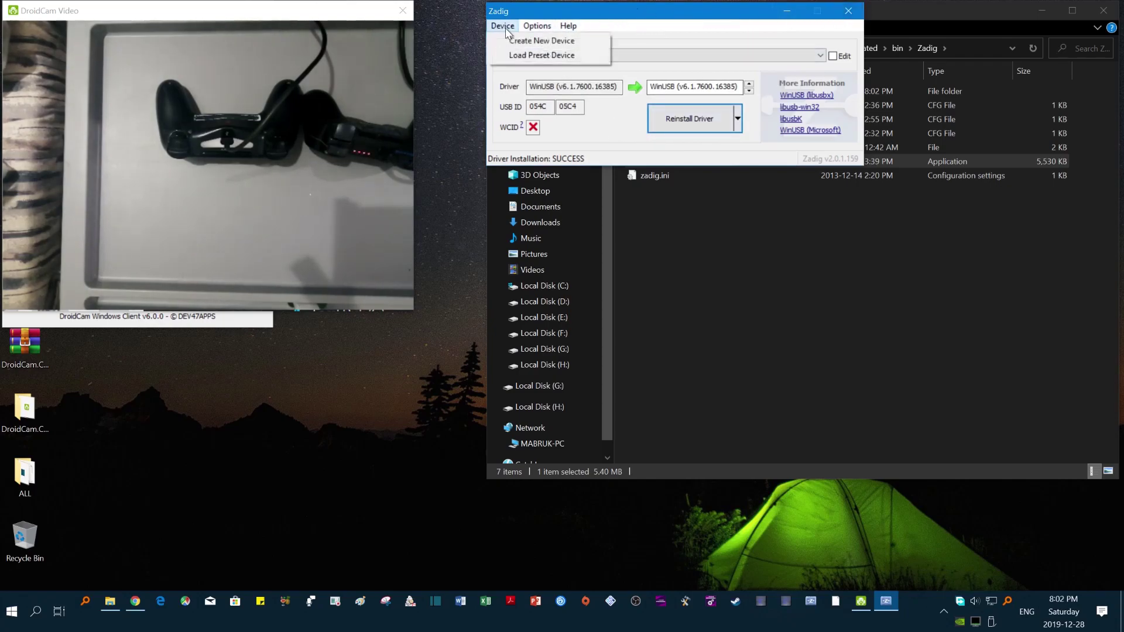
{"action": "left_click", "coordinate": [523, 56]}
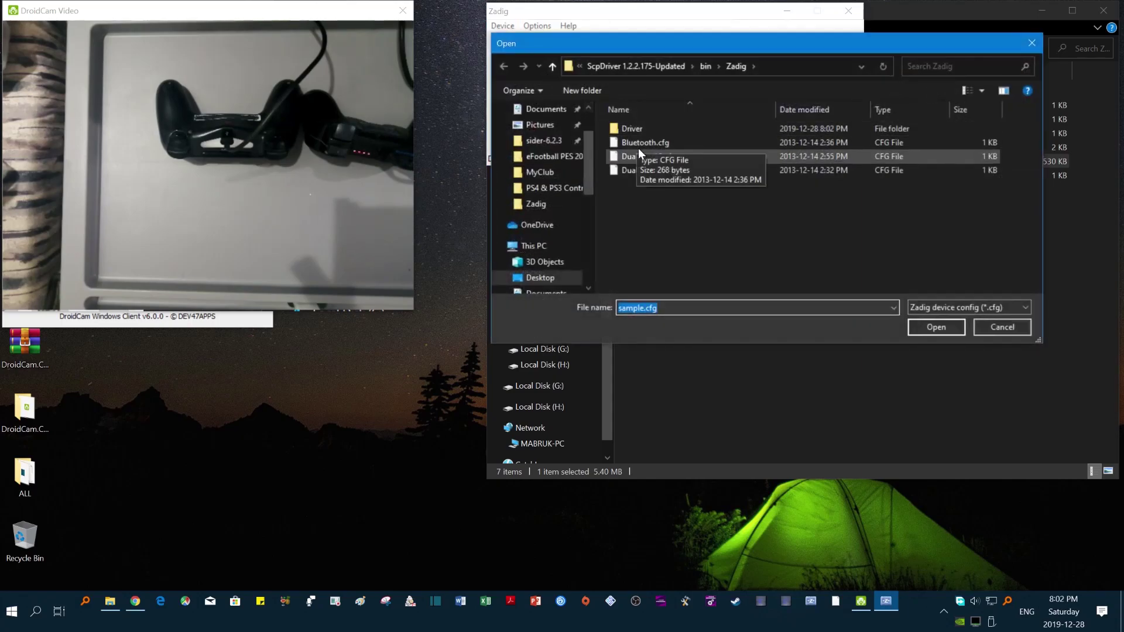
{"action": "left_click", "coordinate": [641, 145]}
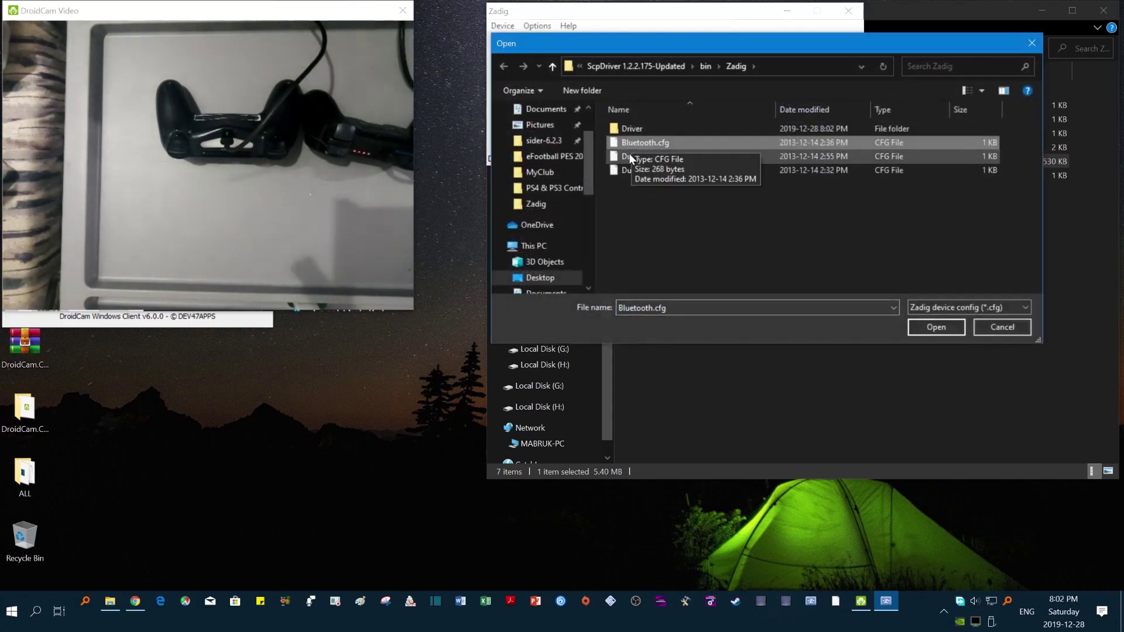
{"action": "left_click", "coordinate": [636, 156]}
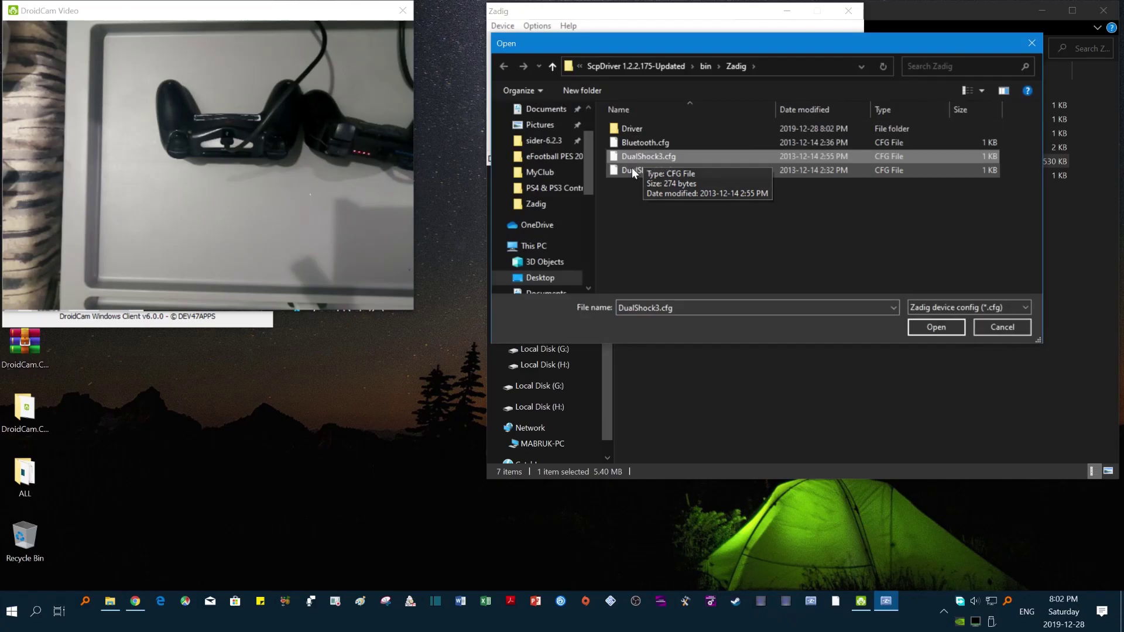
{"action": "left_click", "coordinate": [650, 169]}
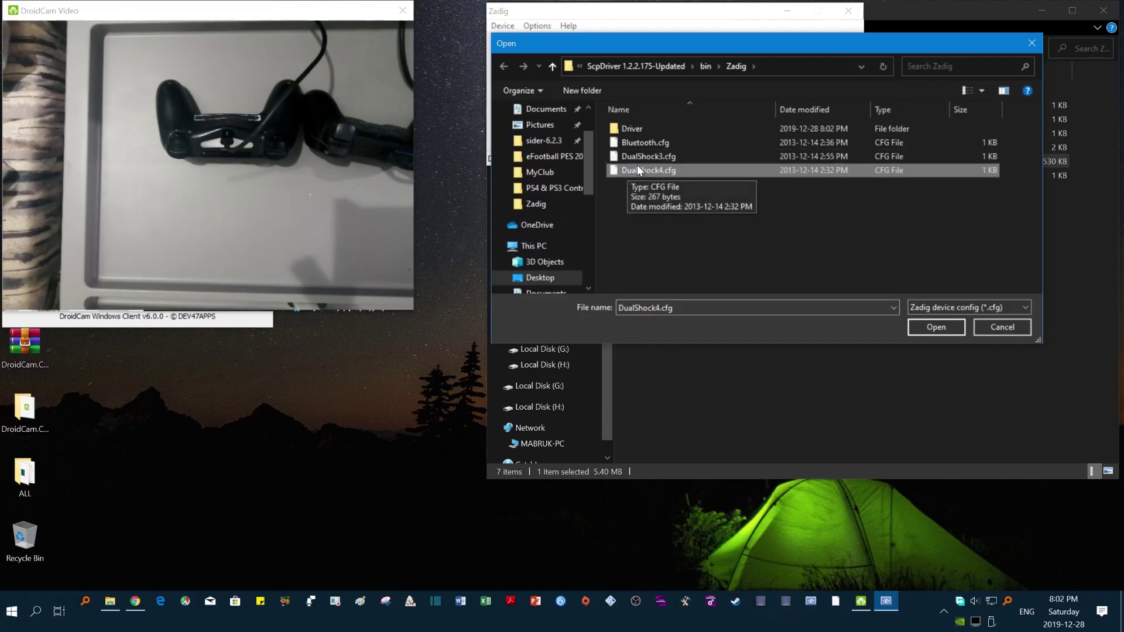
{"action": "left_click", "coordinate": [1032, 43]}
Close Zadig and run ScpDriver.exe from the parent bin folder as administrator, allowing it to make changes.
{"action": "left_click", "coordinate": [849, 11]}
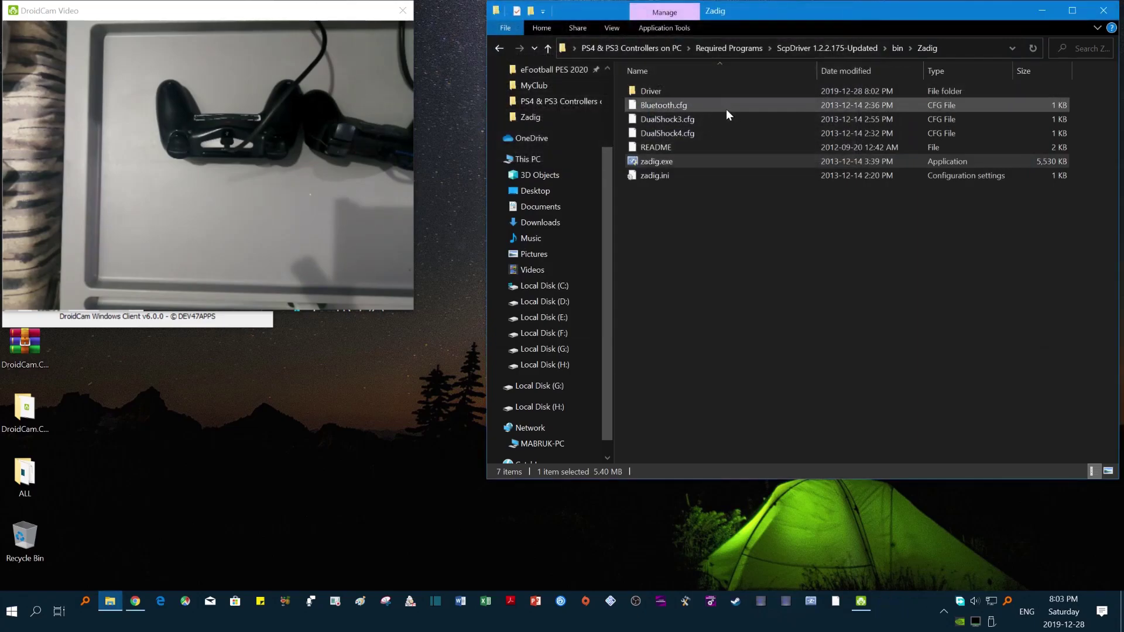
{"action": "left_click", "coordinate": [547, 50]}
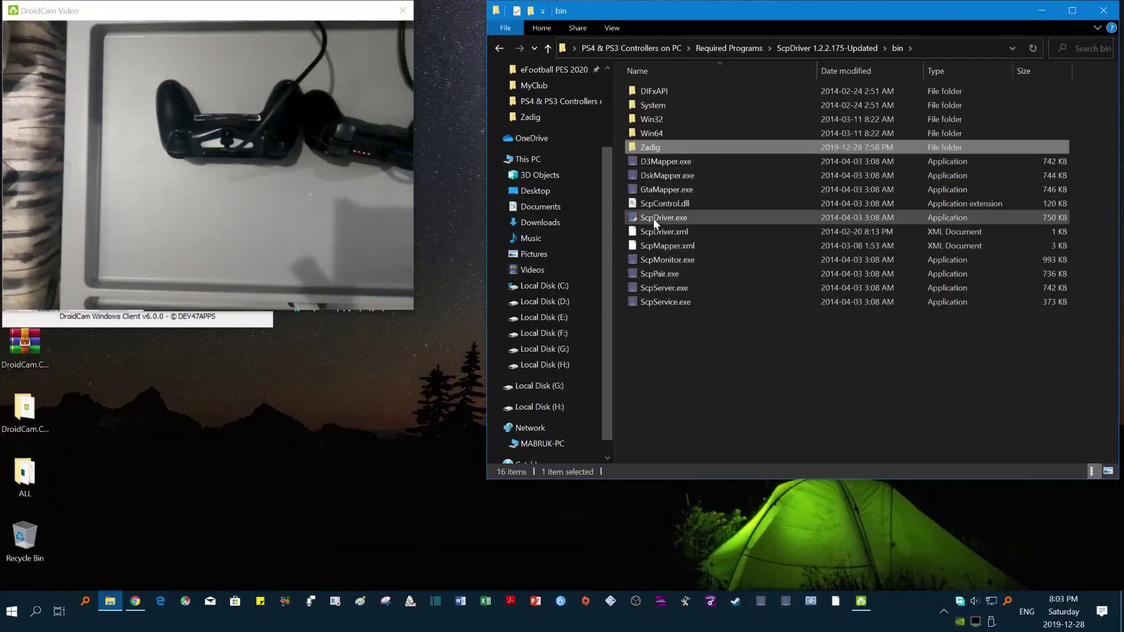
{"action": "left_click", "coordinate": [655, 219]}
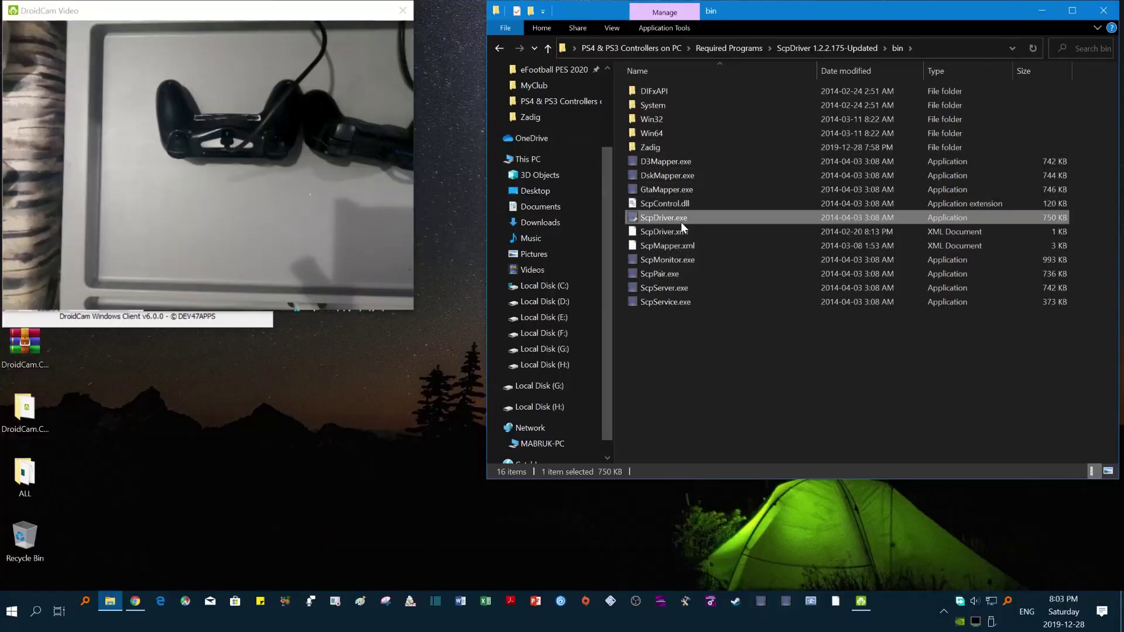
{"action": "right_click", "coordinate": [663, 217]}
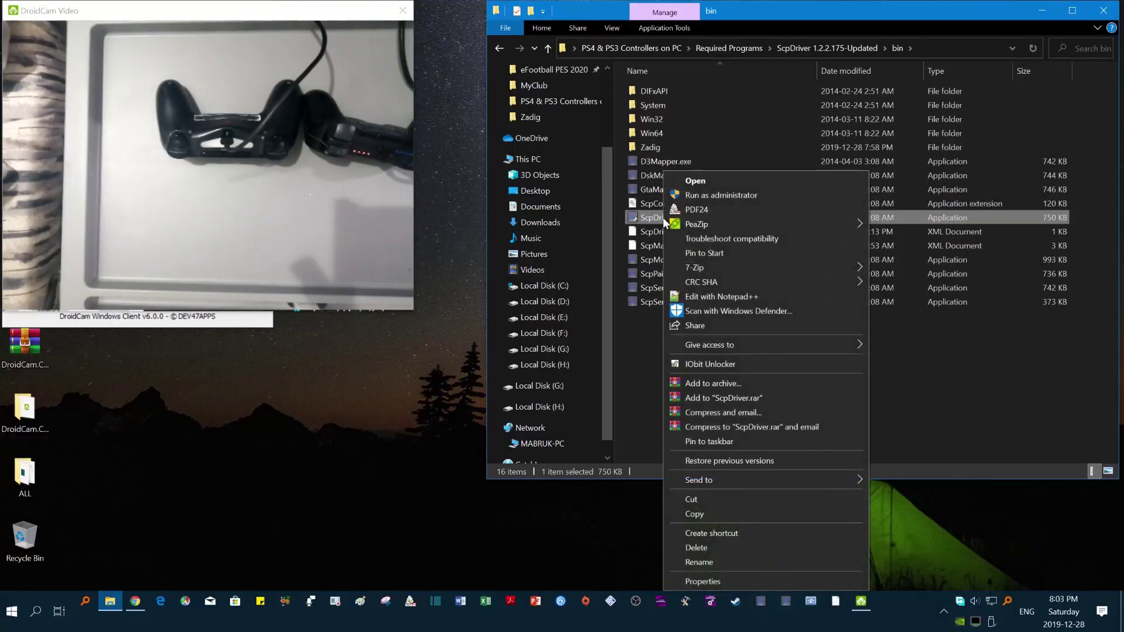
{"action": "left_click", "coordinate": [707, 195]}
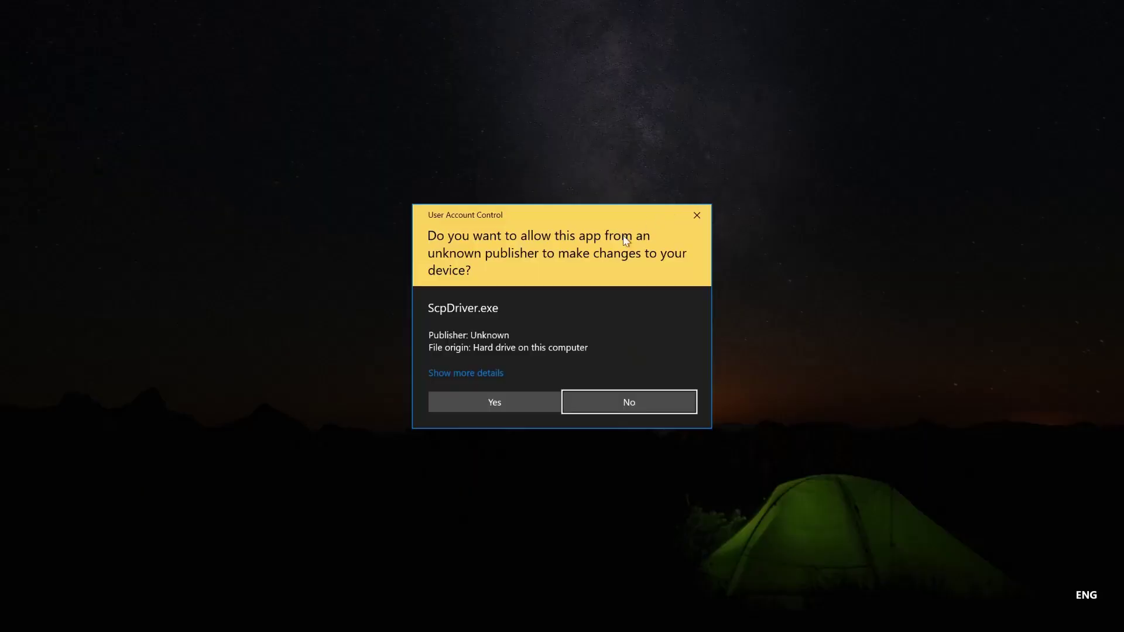
{"action": "left_click", "coordinate": [537, 399]}
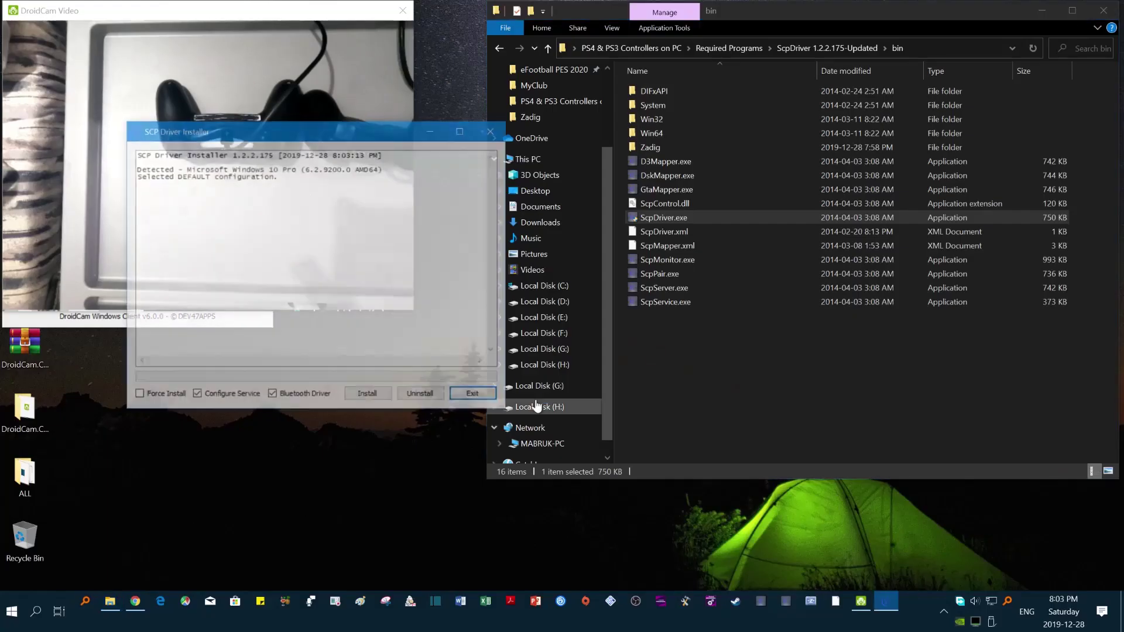
Install the SCP driver with Configure Service enabled and Bluetooth Driver disabled, running the installation twice.
{"action": "left_click_drag", "start_coordinate": [391, 140], "coordinate": [697, 39]}
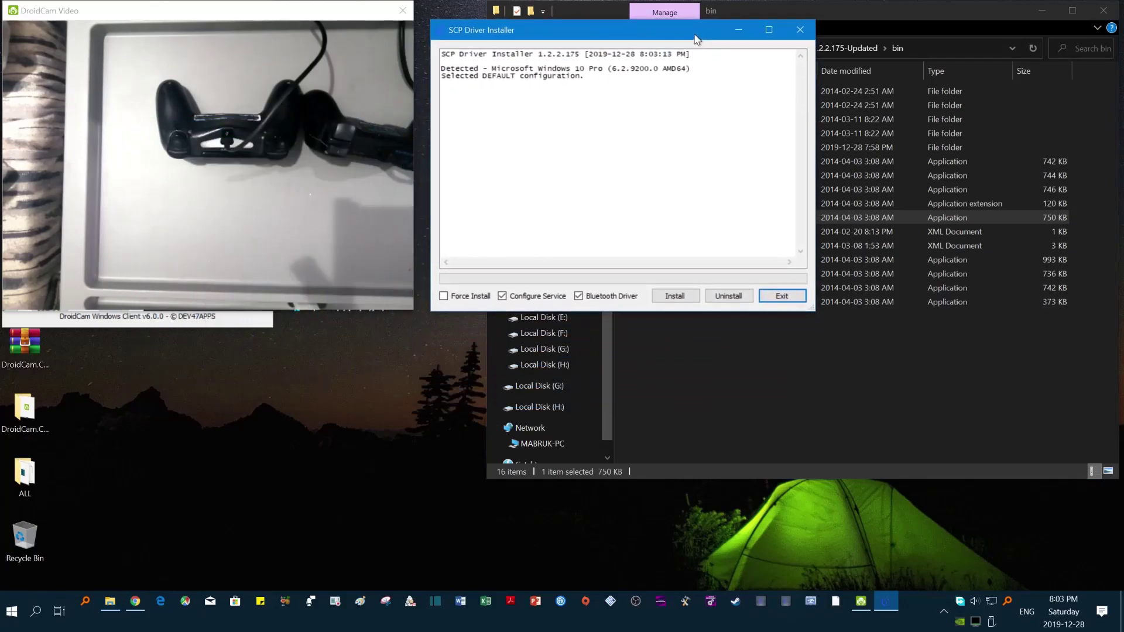
{"action": "left_click", "coordinate": [579, 296]}
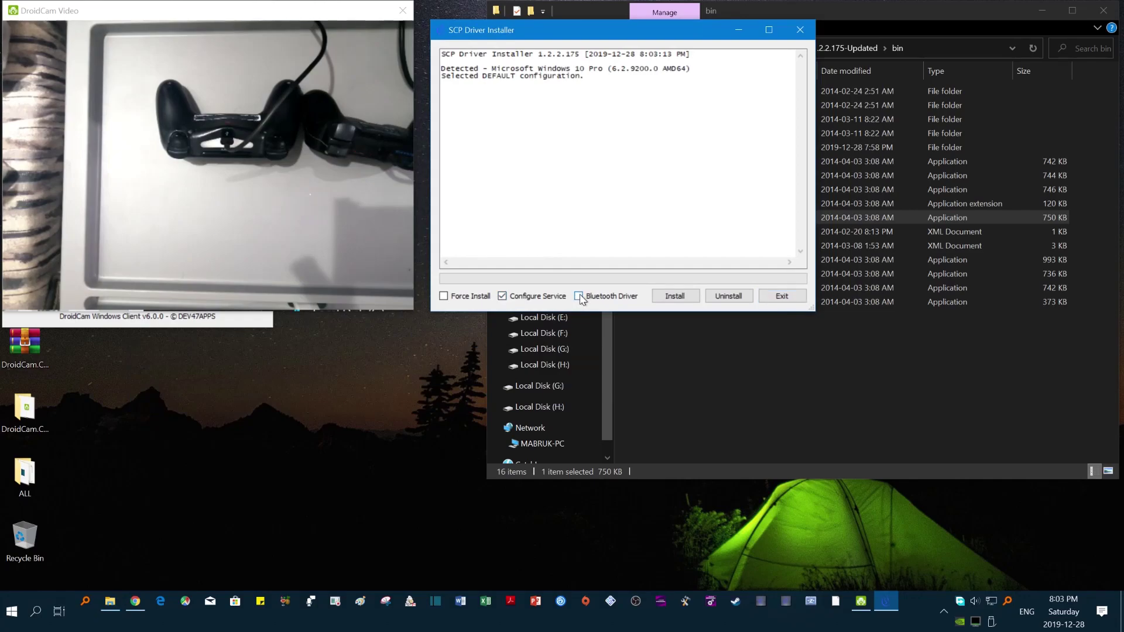
{"action": "left_click", "coordinate": [675, 296]}
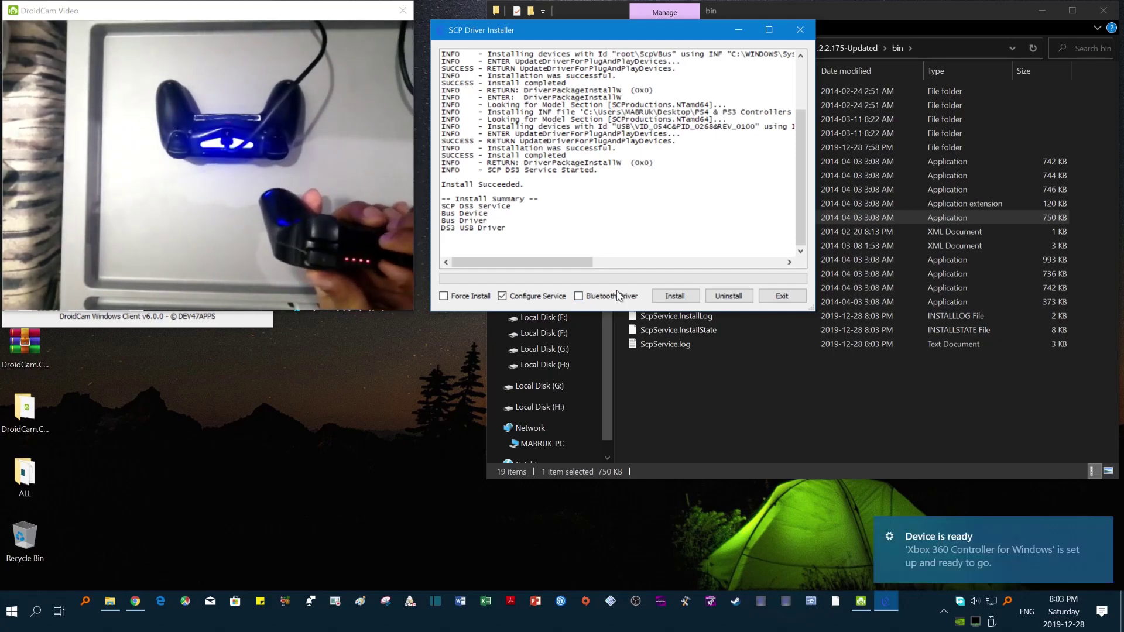
{"action": "left_click", "coordinate": [675, 296]}
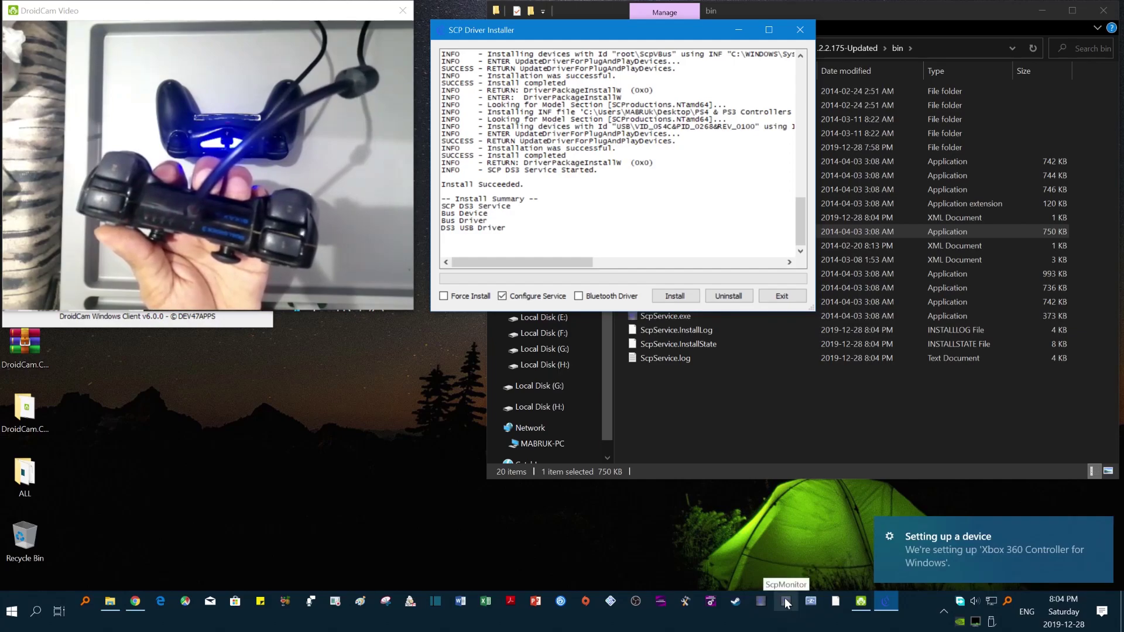
Enable DS4 Repair in the Service Configuration of the running ScpMonitor and accept the settings.
{"action": "left_click", "coordinate": [681, 407]}
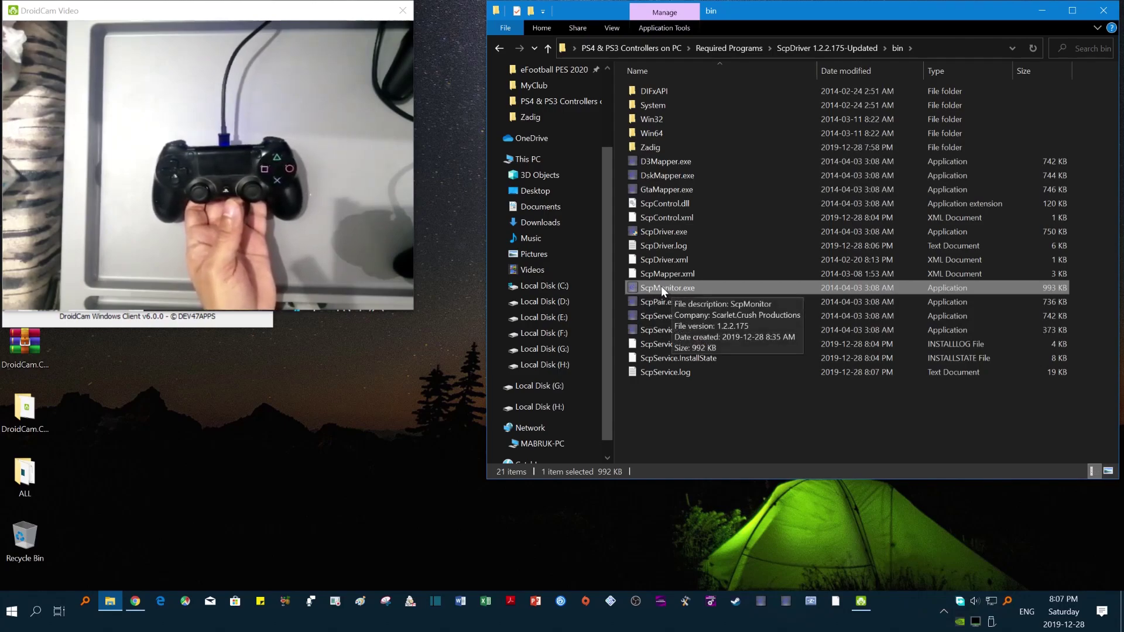
{"action": "left_click", "coordinate": [943, 611]}
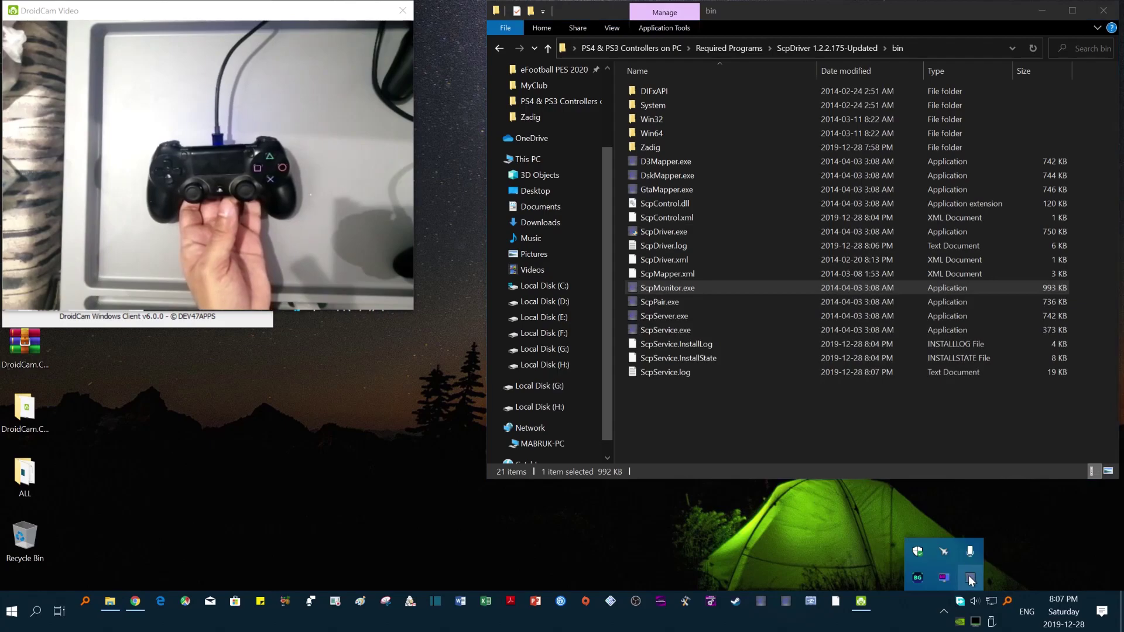
{"action": "right_click", "coordinate": [969, 577]}
{"action": "left_click", "coordinate": [904, 523]}
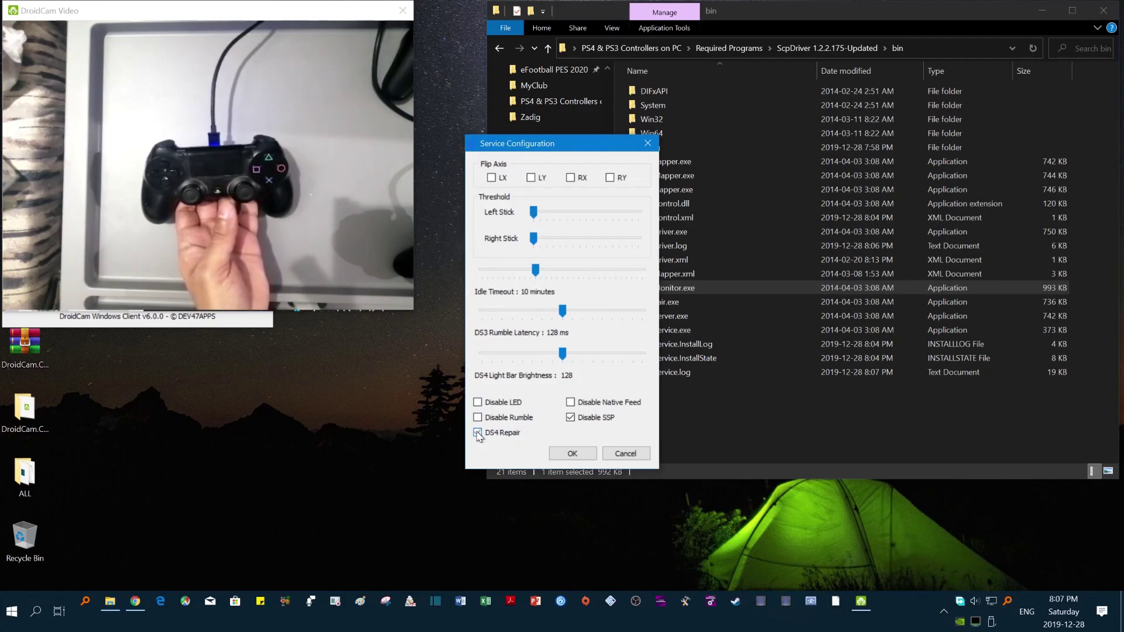
{"action": "left_click", "coordinate": [564, 455]}
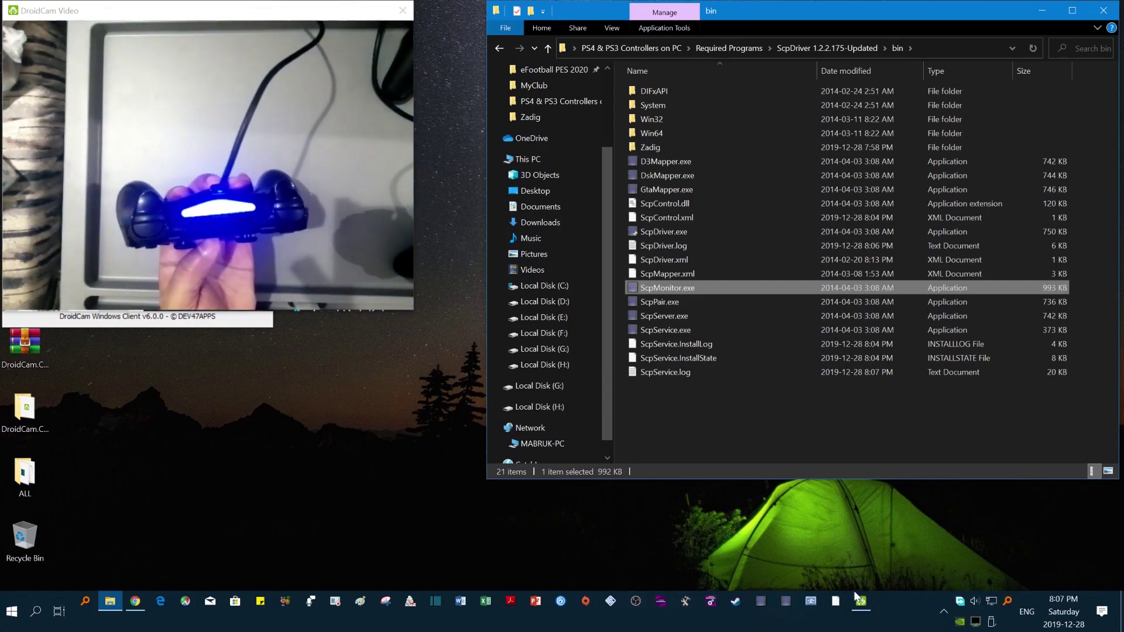
Reopen ScpMonitor's Service Configuration to check the DS4 Repair option, leaving it enabled, and accept the dialog.
{"action": "left_click", "coordinate": [945, 607]}
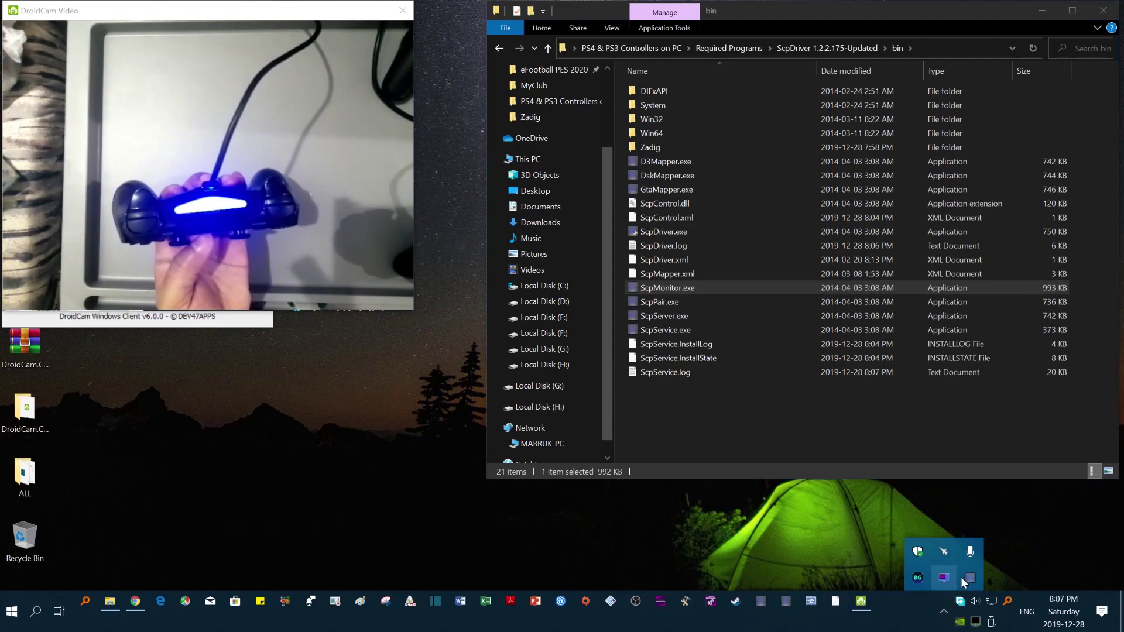
{"action": "right_click", "coordinate": [970, 577]}
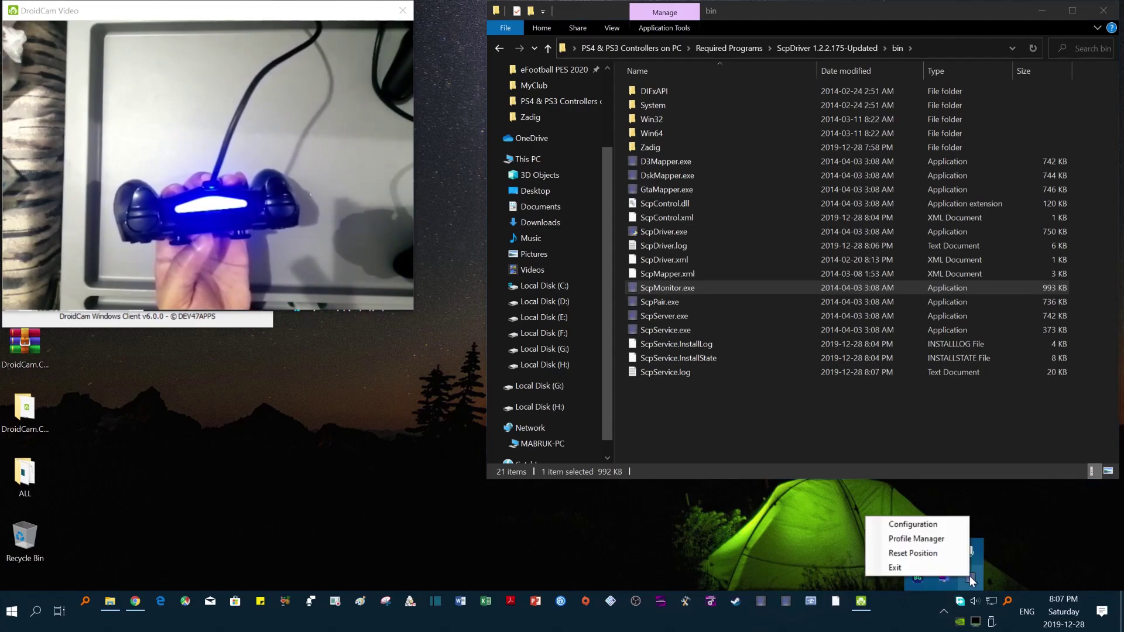
{"action": "left_click", "coordinate": [926, 525]}
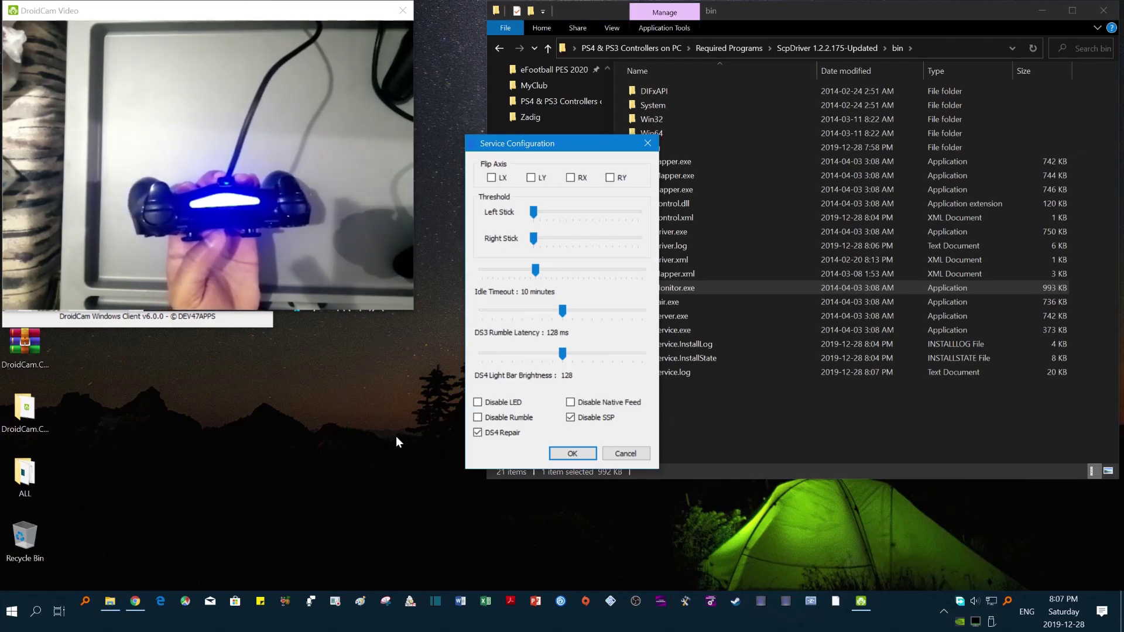
{"action": "left_click", "coordinate": [477, 433]}
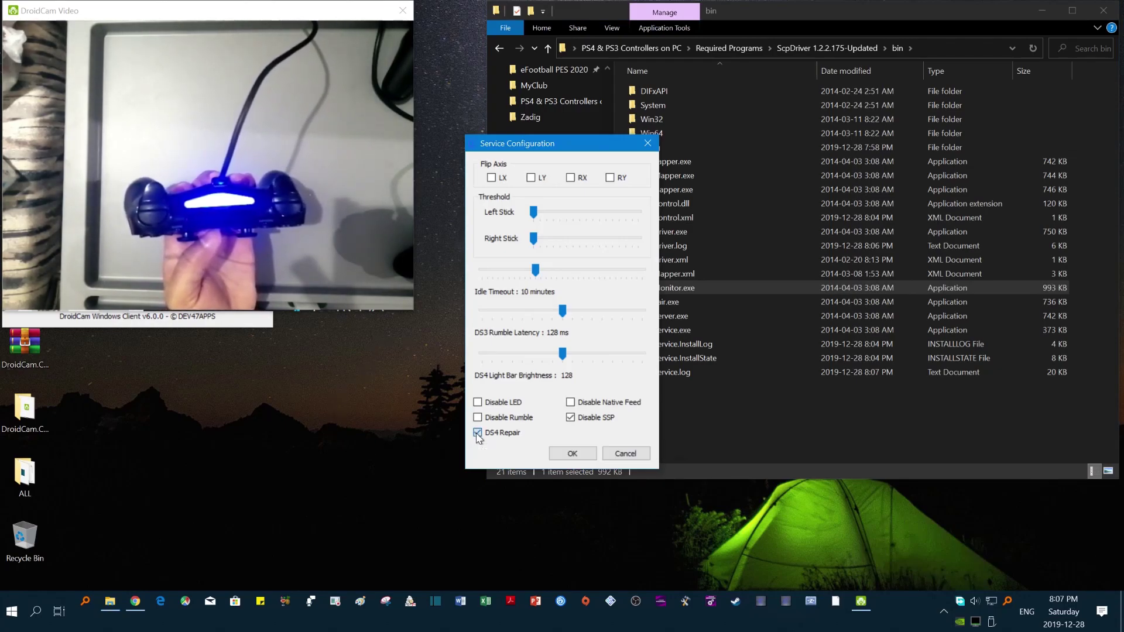
{"action": "left_click", "coordinate": [567, 454]}
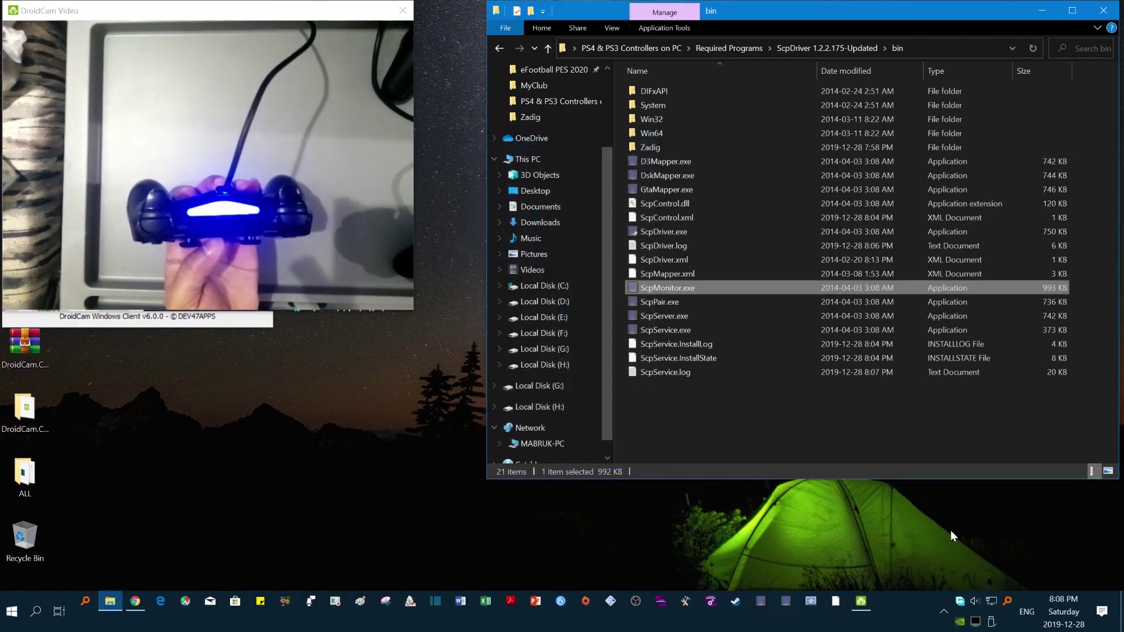
{"action": "left_click", "coordinate": [944, 608]}
{"action": "left_click", "coordinate": [941, 606]}
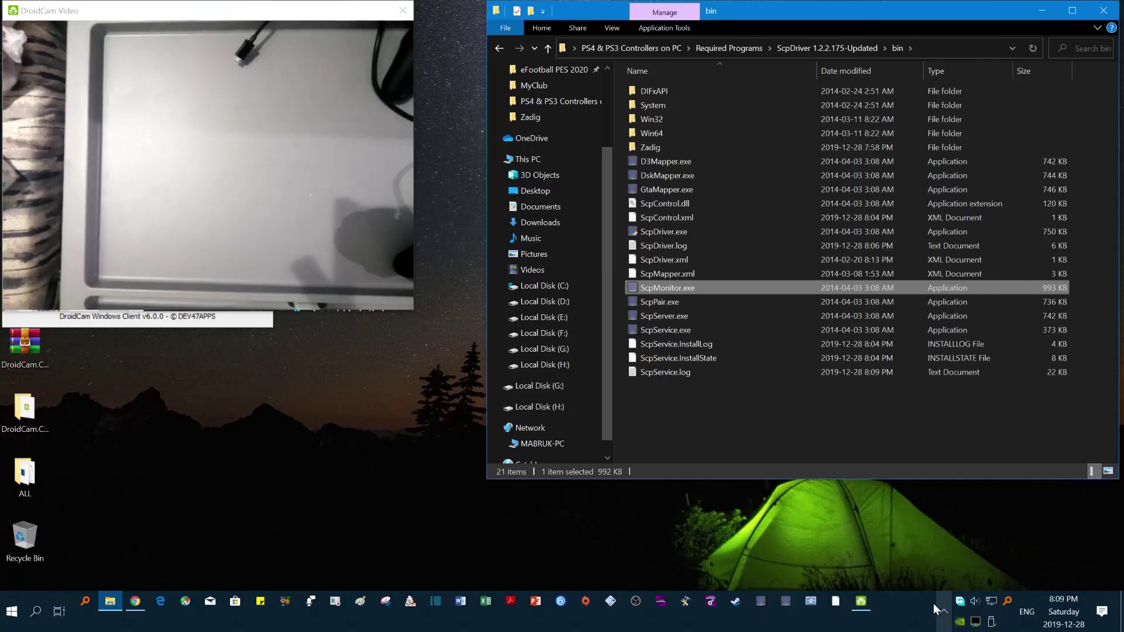
Open Devices and Printers and examine each of the three Xbox 360 Controller for Windows devices in turn.
{"action": "left_click", "coordinate": [943, 610]}
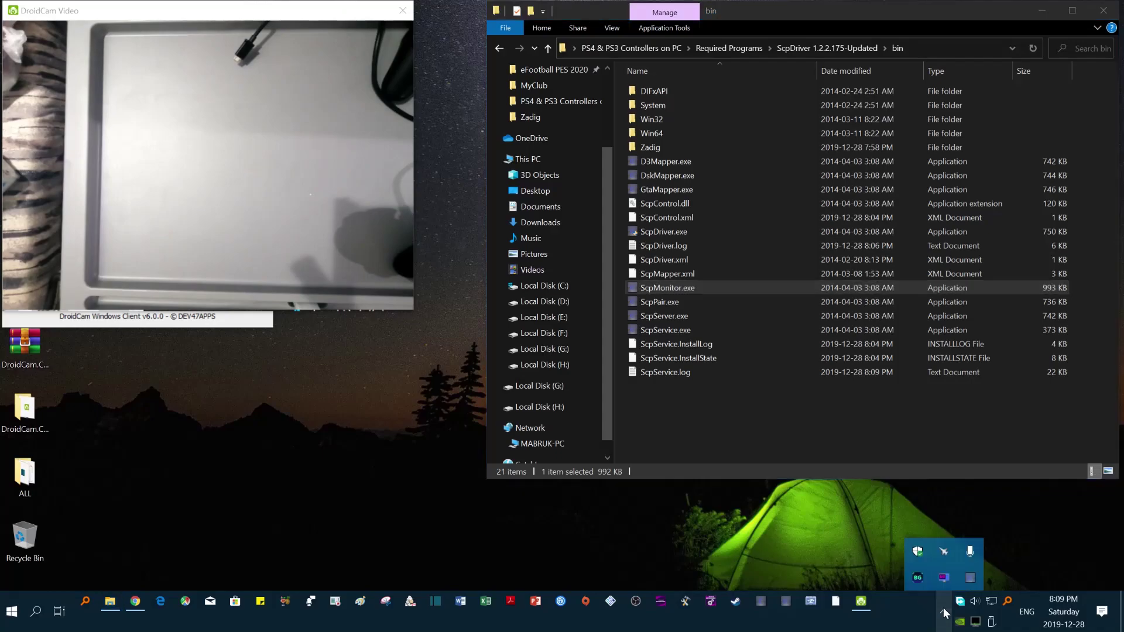
{"action": "left_click", "coordinate": [992, 623]}
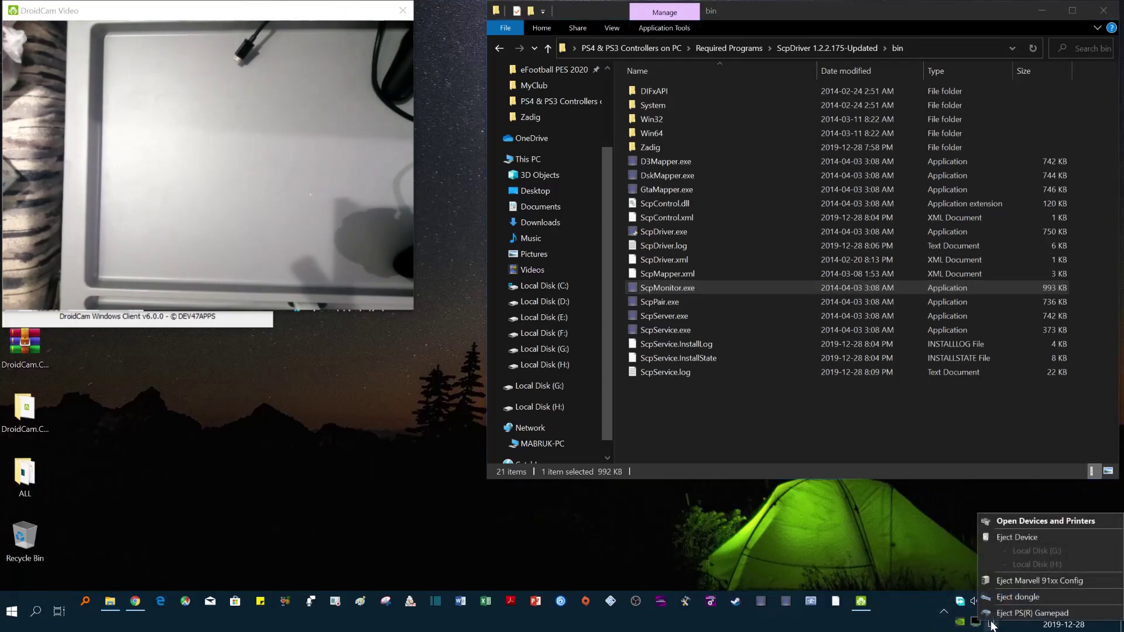
{"action": "left_click", "coordinate": [1042, 521]}
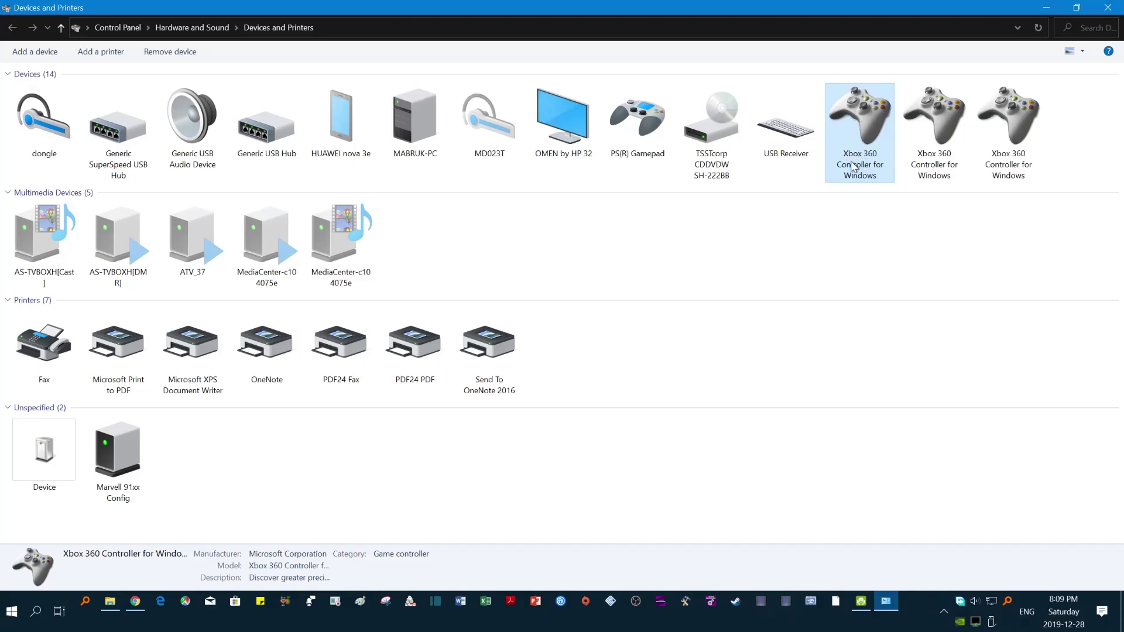
{"action": "left_click", "coordinate": [927, 169]}
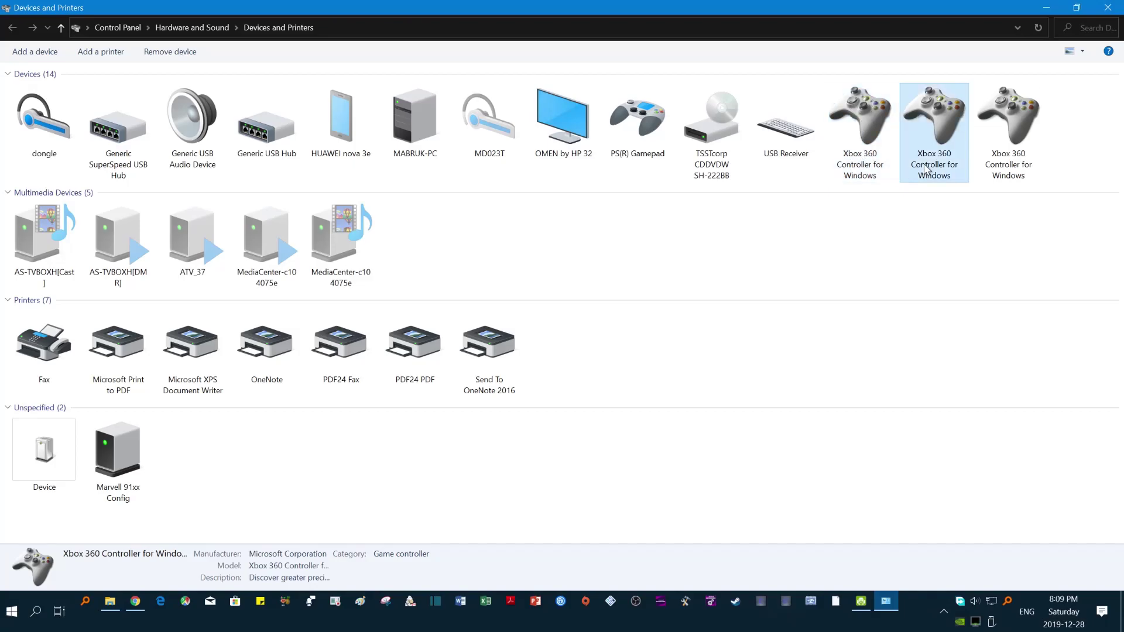
{"action": "left_click", "coordinate": [1005, 162]}
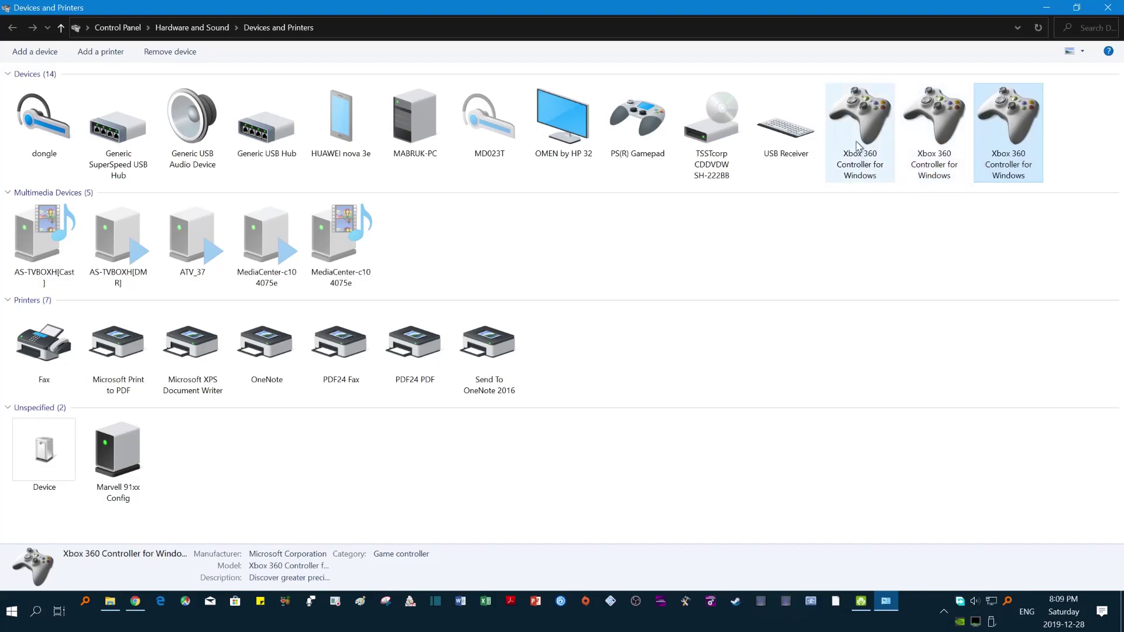
Open the game controller settings for the first Xbox 360 controller and bring up its properties for testing.
{"action": "left_click", "coordinate": [866, 122]}
{"action": "right_click", "coordinate": [853, 116]}
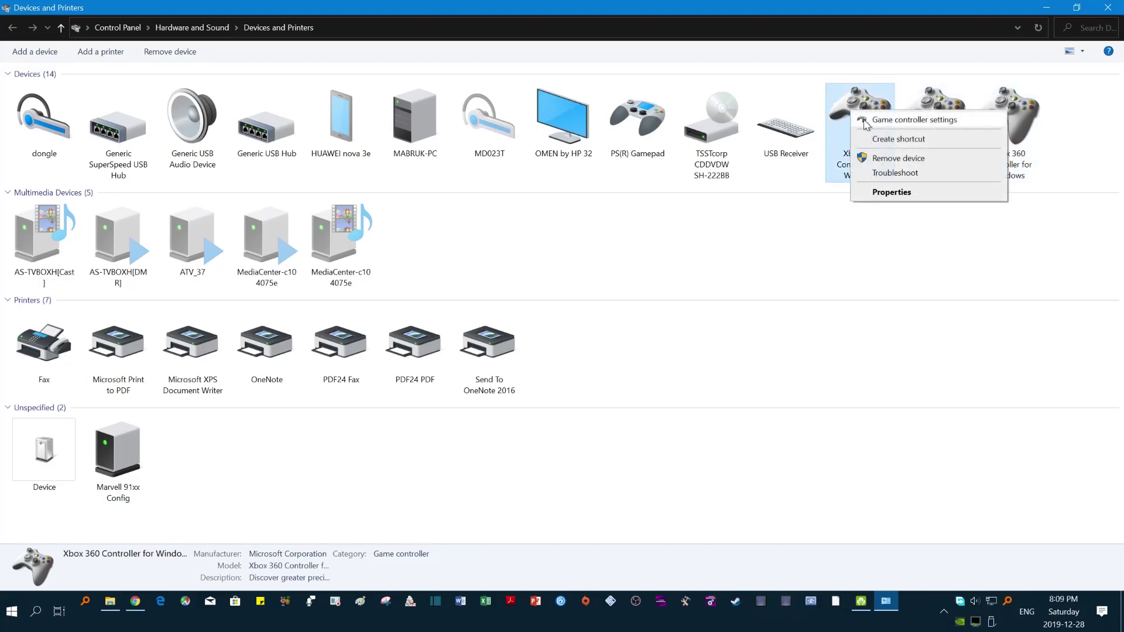
{"action": "left_click", "coordinate": [866, 120]}
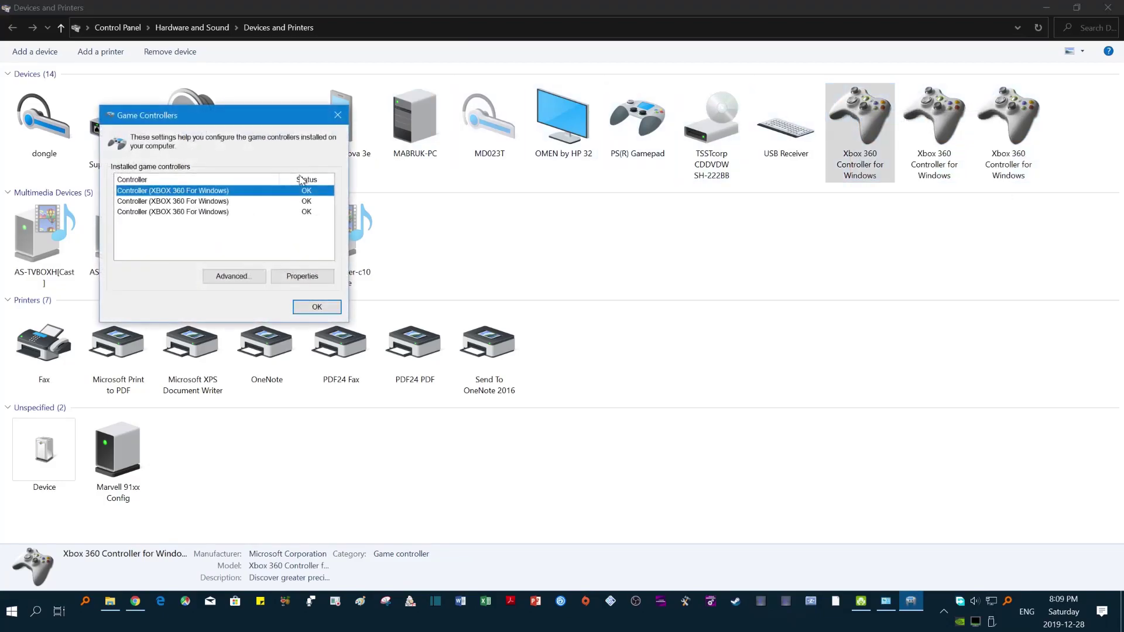
{"action": "left_click", "coordinate": [297, 277]}
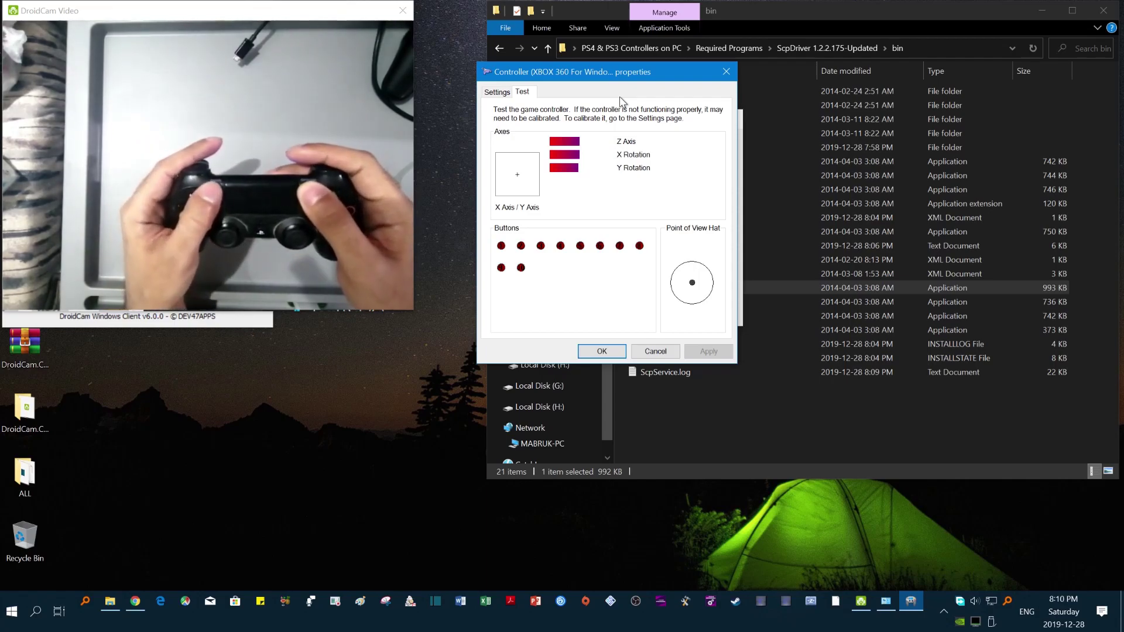
Test the third controller in the list through its properties, then close the Game Controllers settings.
{"action": "key", "text": "Escape"}
{"action": "left_click", "coordinate": [700, 280]}
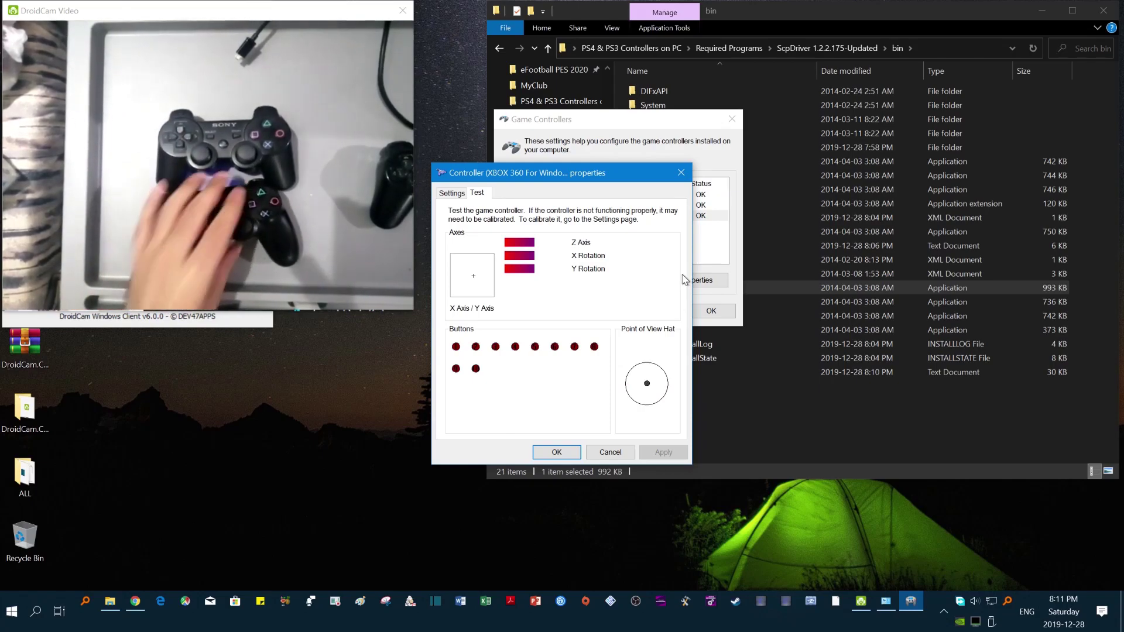
{"action": "left_click", "coordinate": [681, 173]}
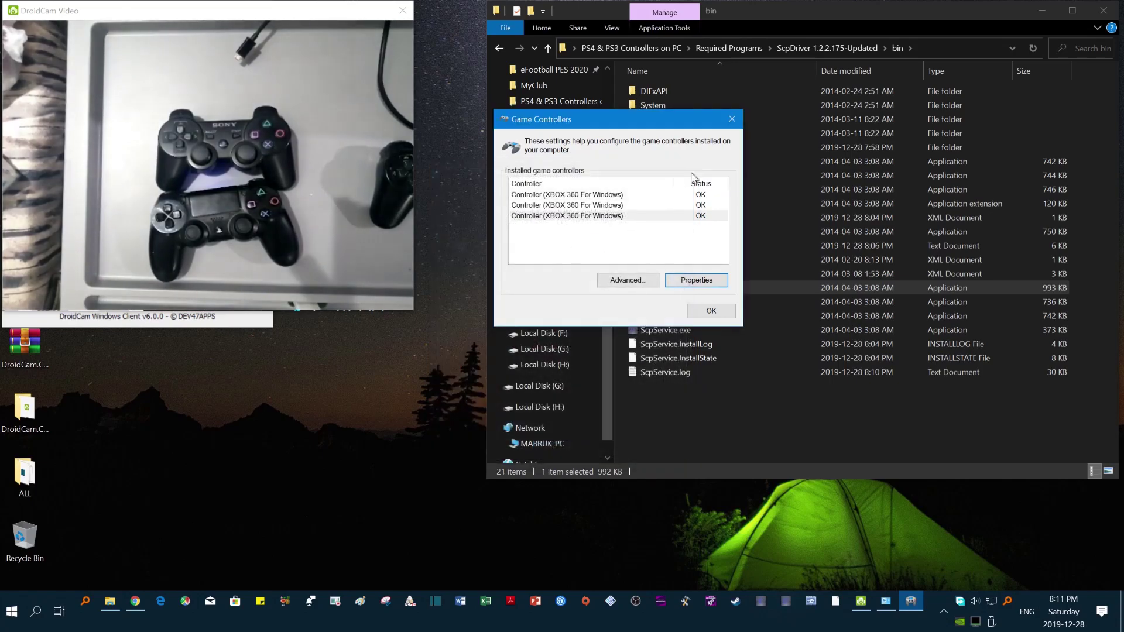
{"action": "left_click", "coordinate": [732, 118]}
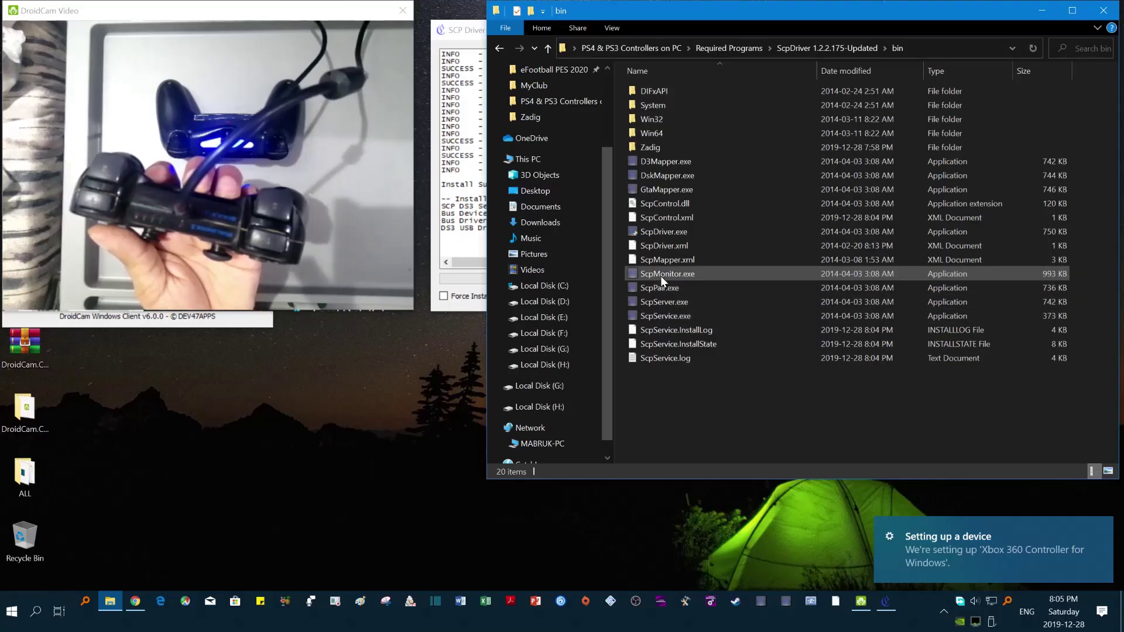
Run ScpMonitor.exe, show the SCP Monitor window and move the charging DS3 controller up from Pad 3 to Pad 2.
{"action": "left_click", "coordinate": [661, 275]}
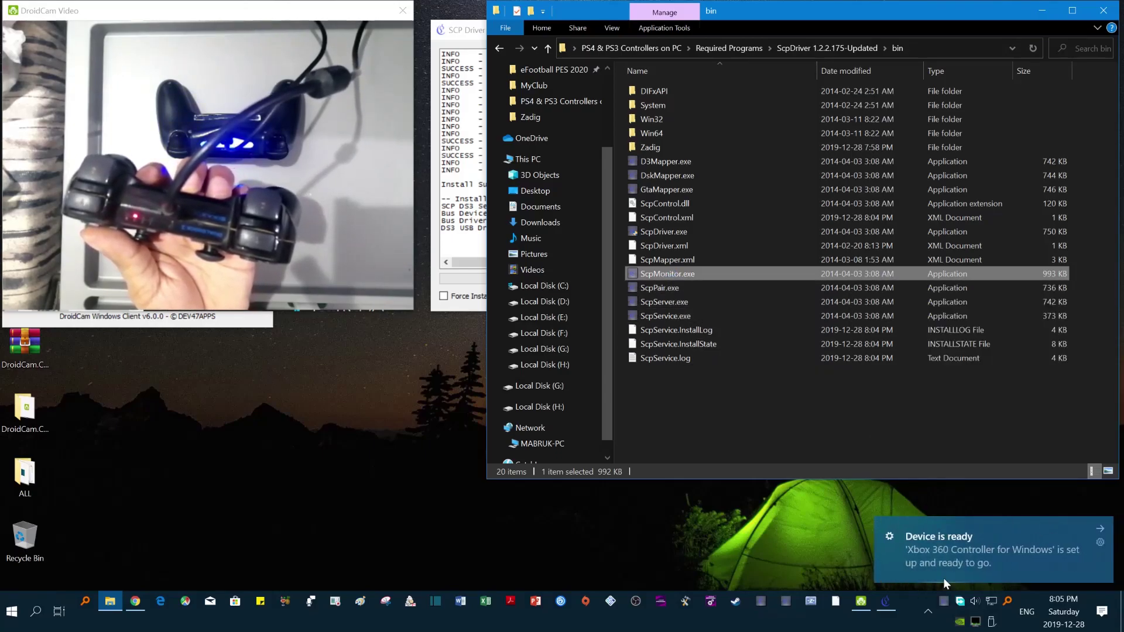
{"action": "left_click", "coordinate": [930, 610]}
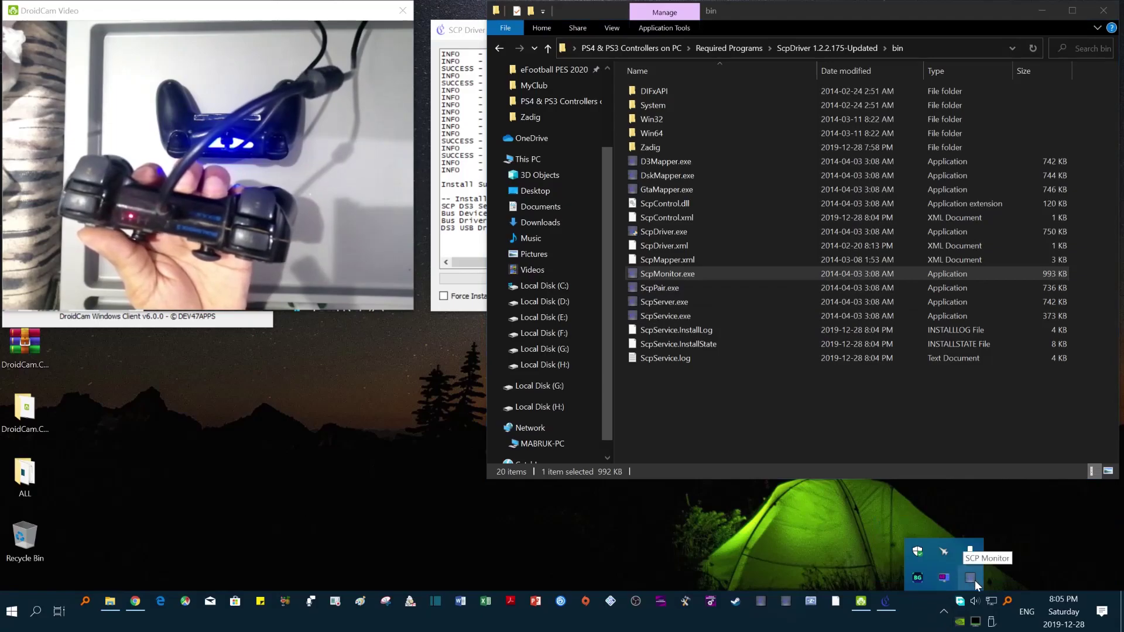
{"action": "left_click", "coordinate": [973, 580]}
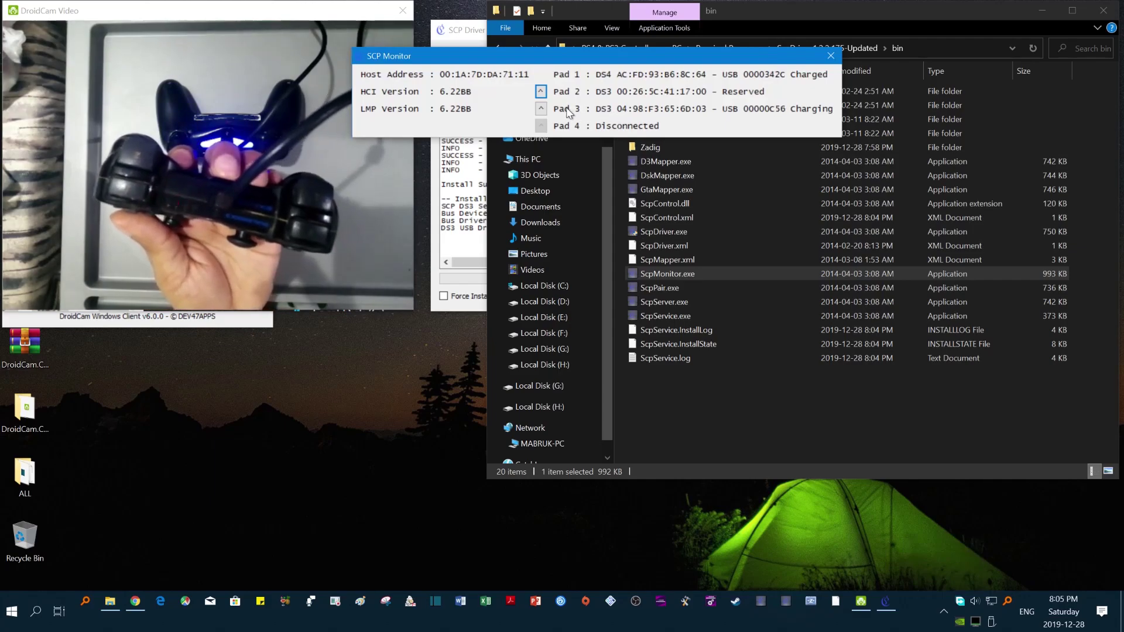
{"action": "left_click", "coordinate": [542, 110]}
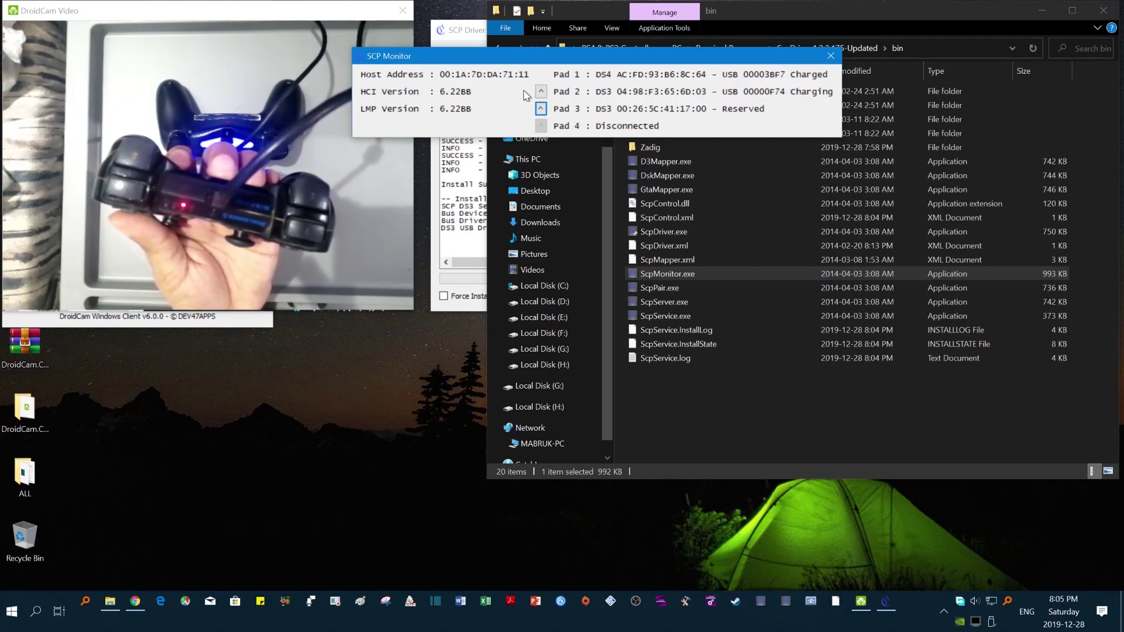
Swap the DS4 and DS3 controllers between Pad 1 and Pad 2 and back, twice.
{"action": "left_click", "coordinate": [542, 92]}
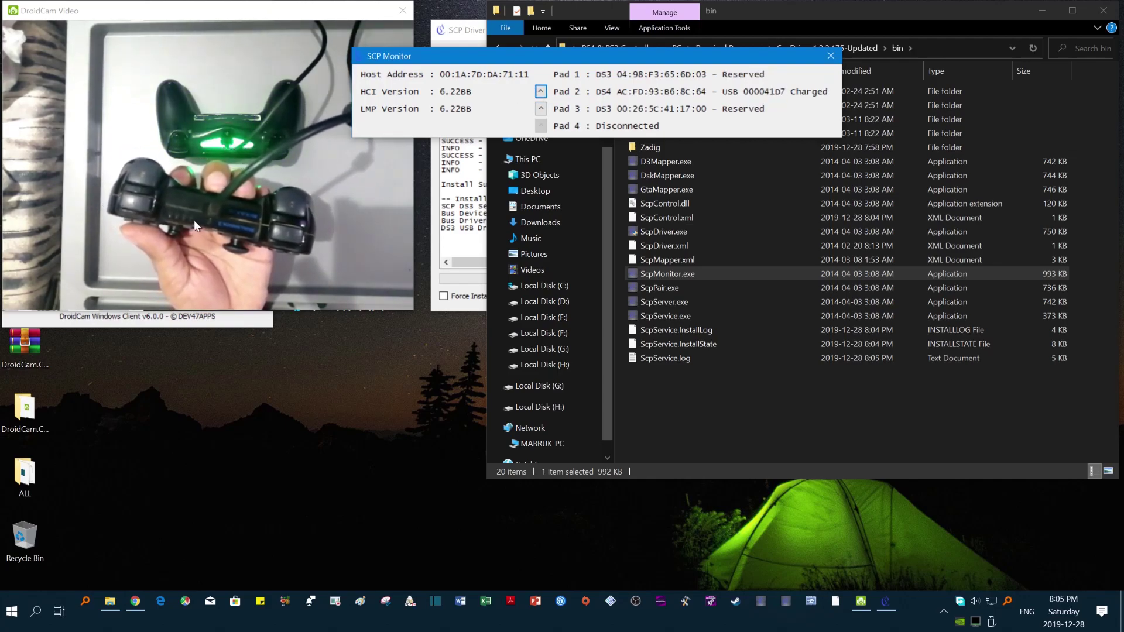
{"action": "left_click", "coordinate": [542, 92]}
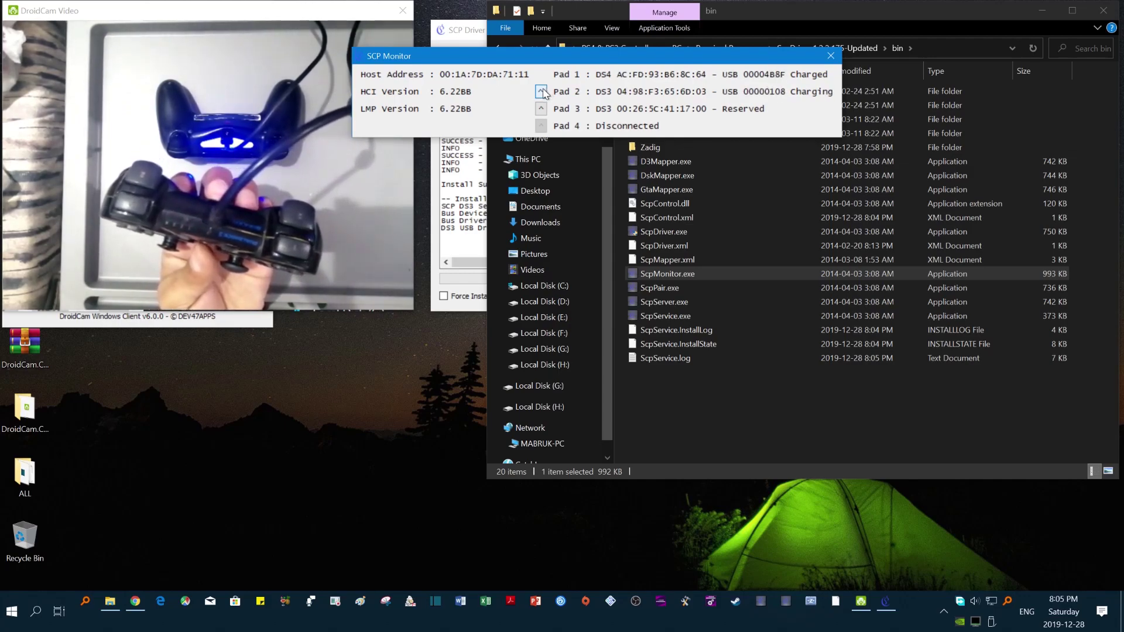
{"action": "left_click", "coordinate": [542, 92]}
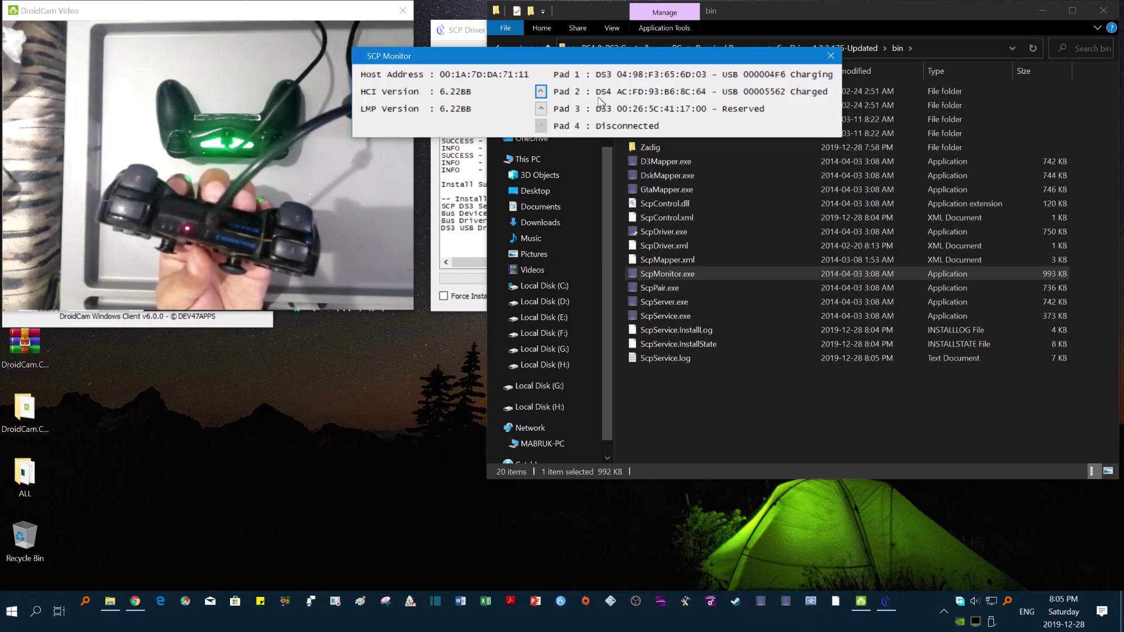
{"action": "left_click", "coordinate": [541, 92]}
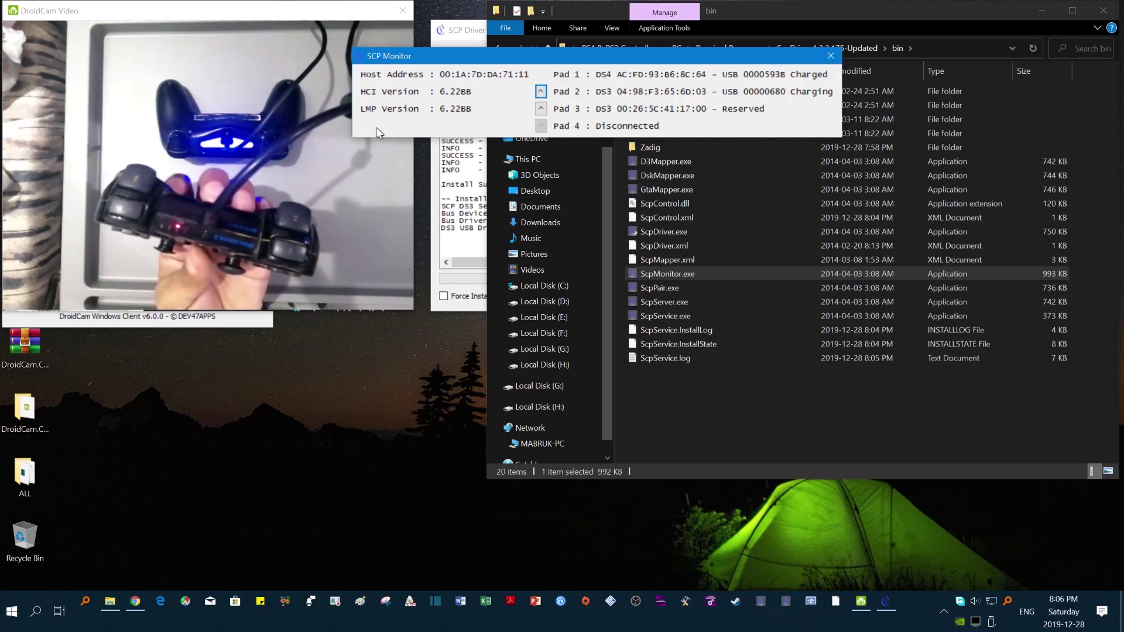
Move the DS4 controller down to Pad 3 and back to Pad 1, and swap the DS3 controllers on Pads 2 and 3 and back.
{"action": "left_click", "coordinate": [541, 92]}
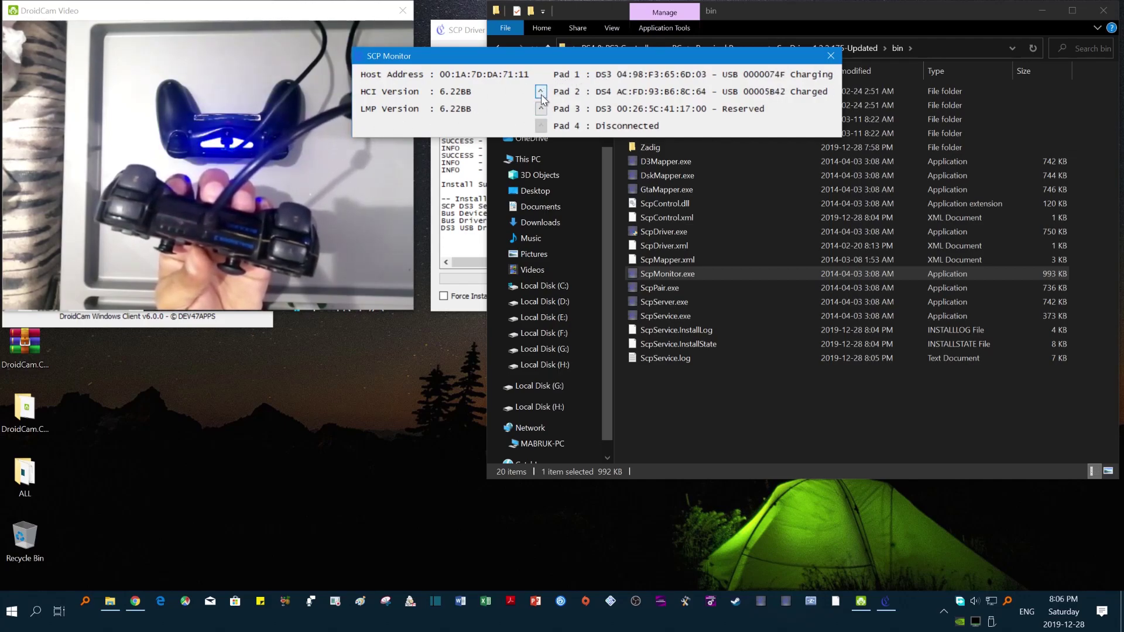
{"action": "left_click", "coordinate": [541, 109]}
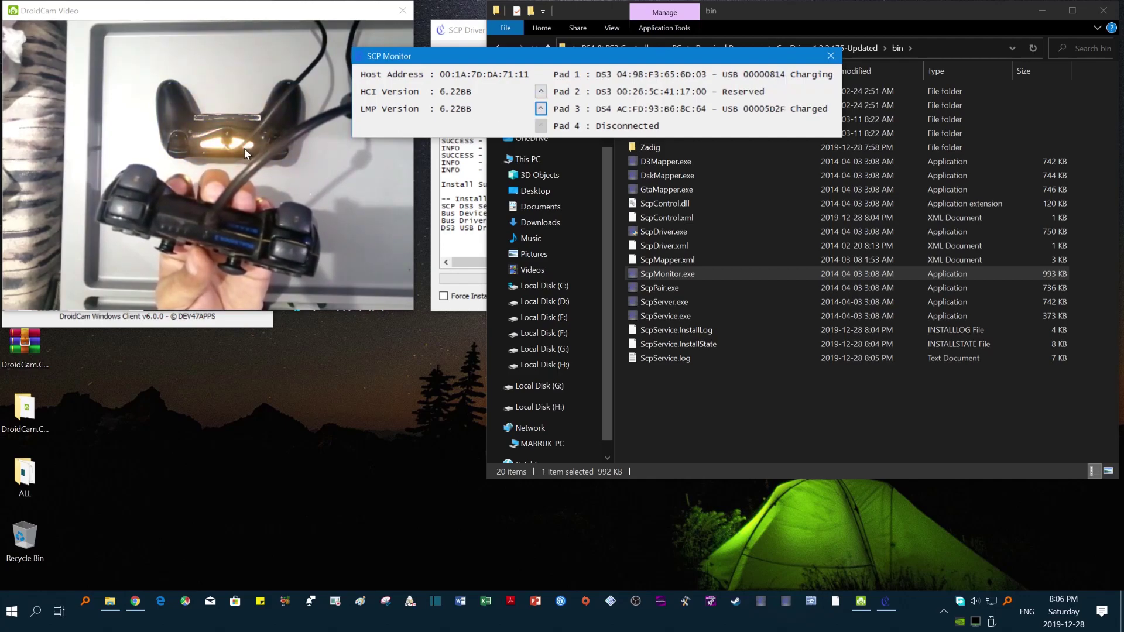
{"action": "left_click", "coordinate": [541, 109]}
{"action": "left_click", "coordinate": [542, 92]}
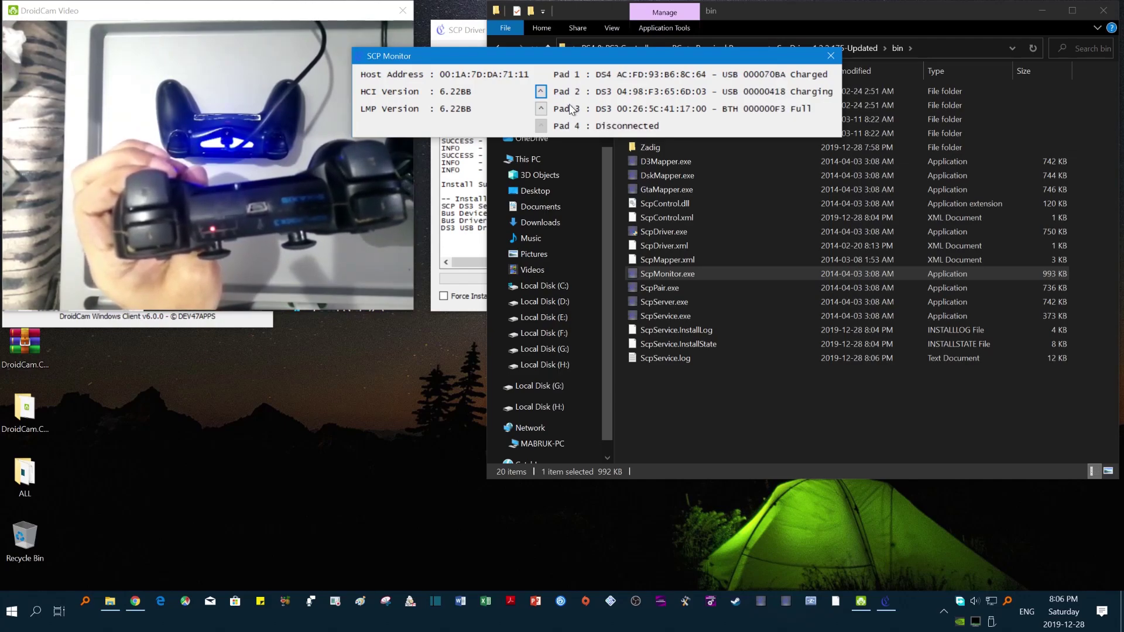
{"action": "left_click", "coordinate": [540, 110]}
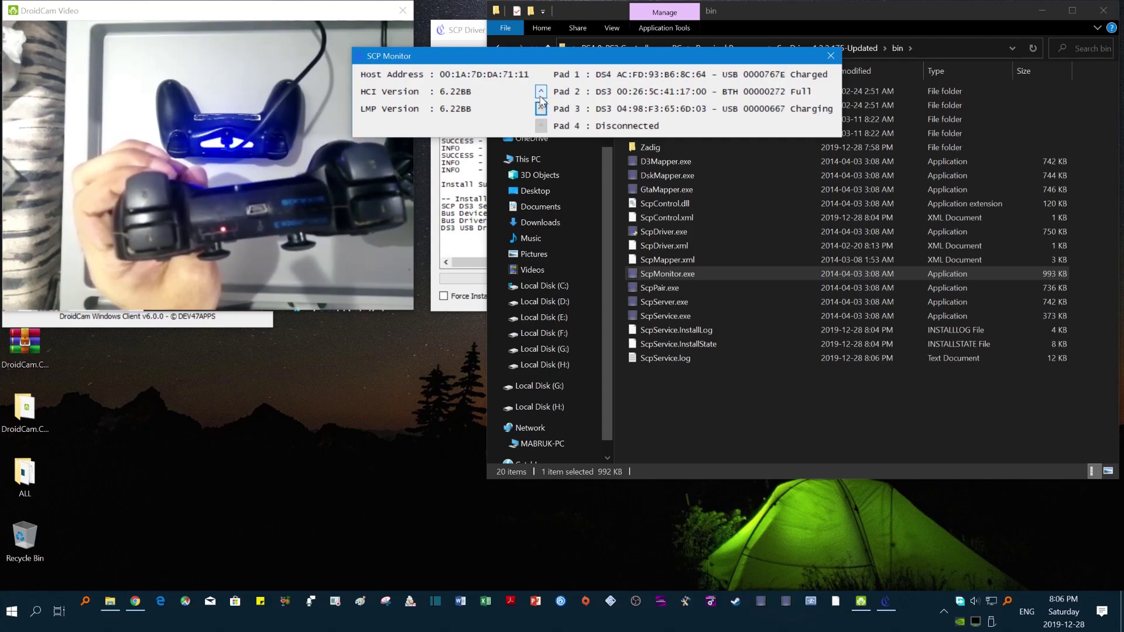
{"action": "left_click", "coordinate": [541, 109]}
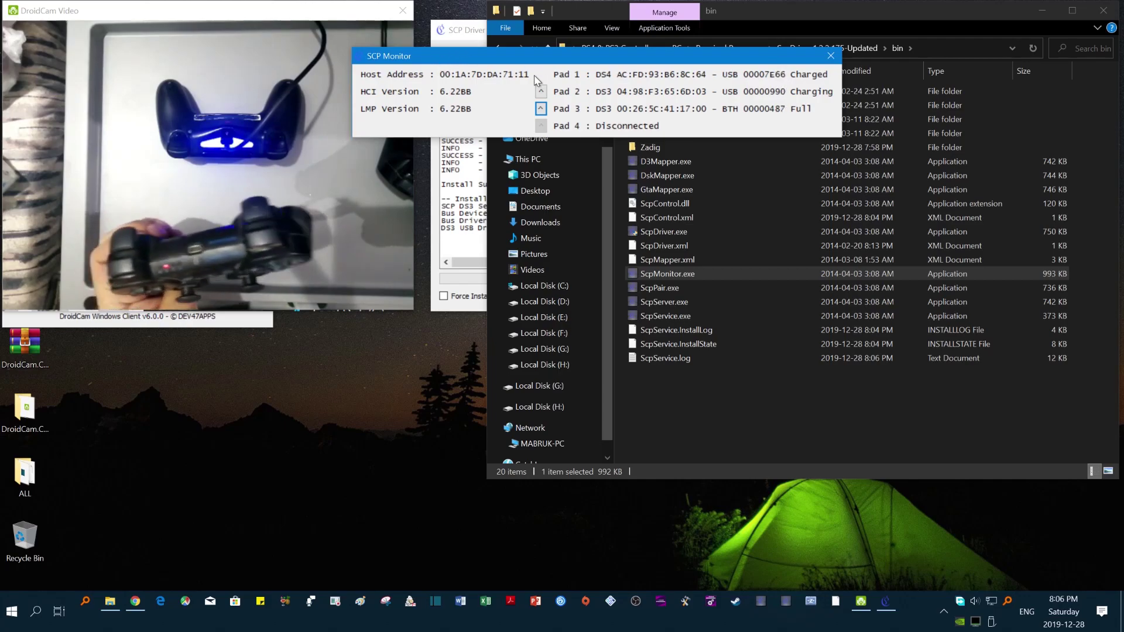
Close the SCP Monitor window and the SCP Driver Installer.
{"action": "left_click_drag", "start_coordinate": [779, 61], "coordinate": [861, 111]}
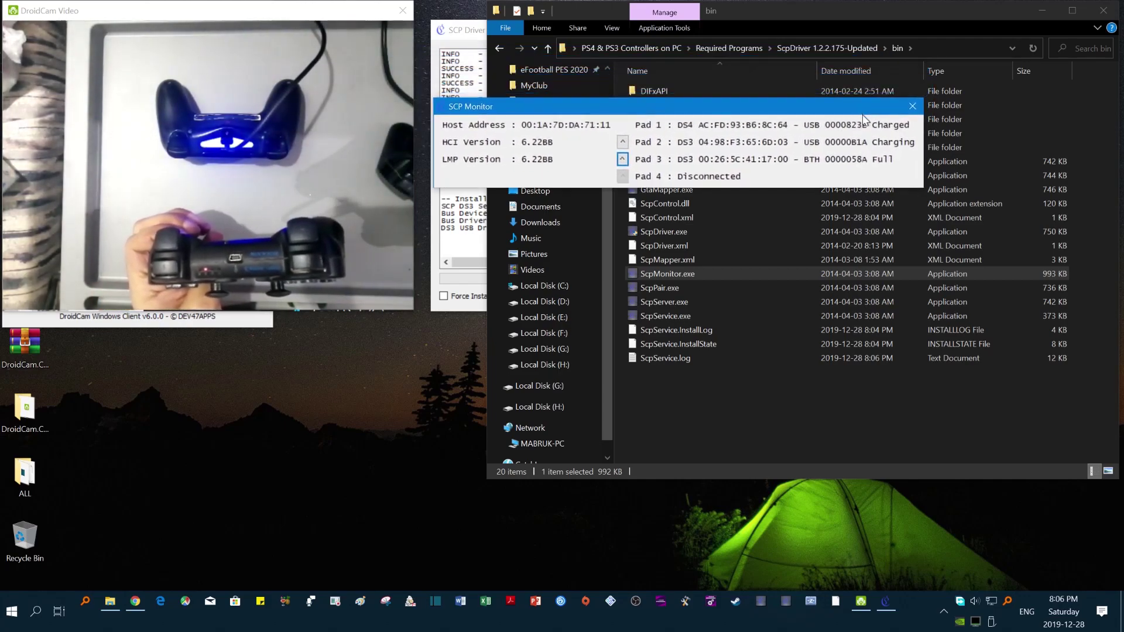
{"action": "left_click", "coordinate": [913, 106]}
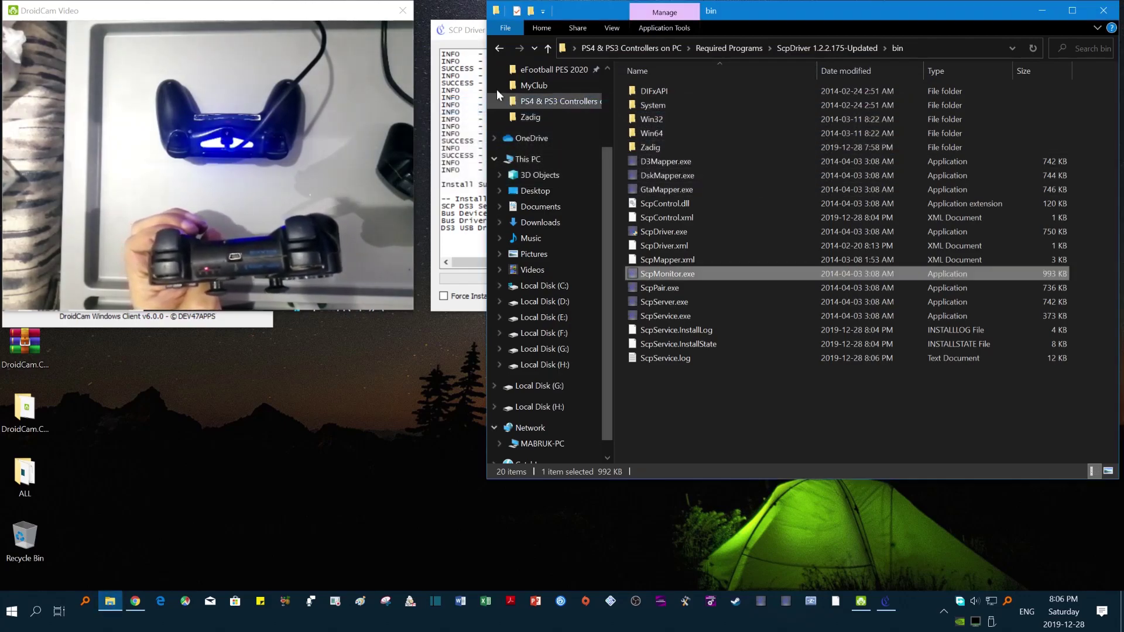
{"action": "left_click", "coordinate": [461, 34]}
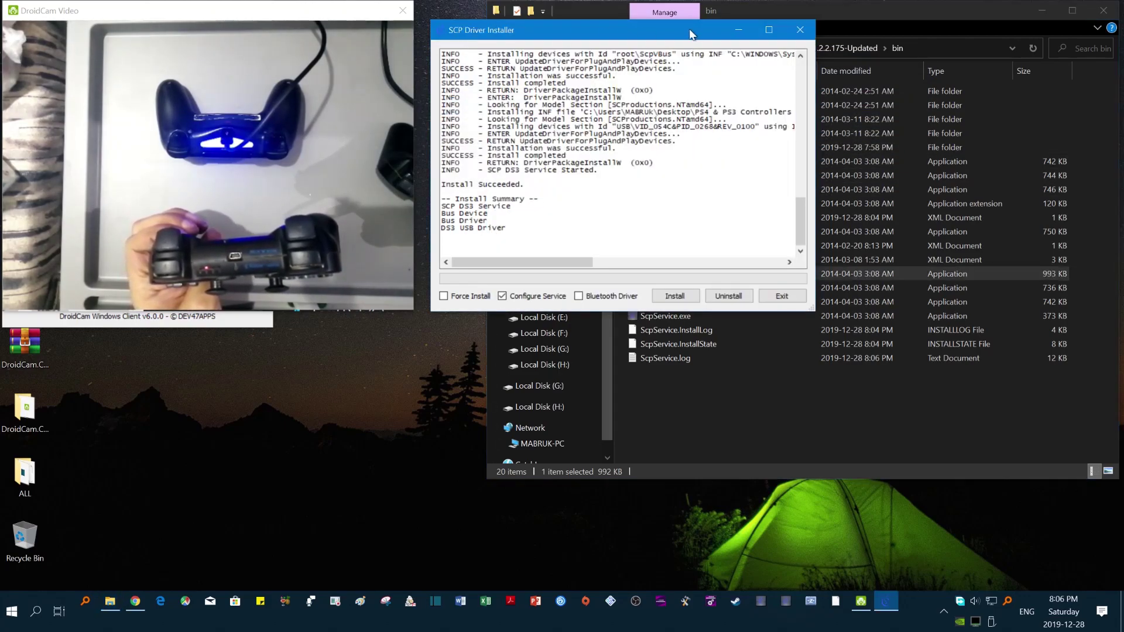
{"action": "left_click", "coordinate": [801, 30]}
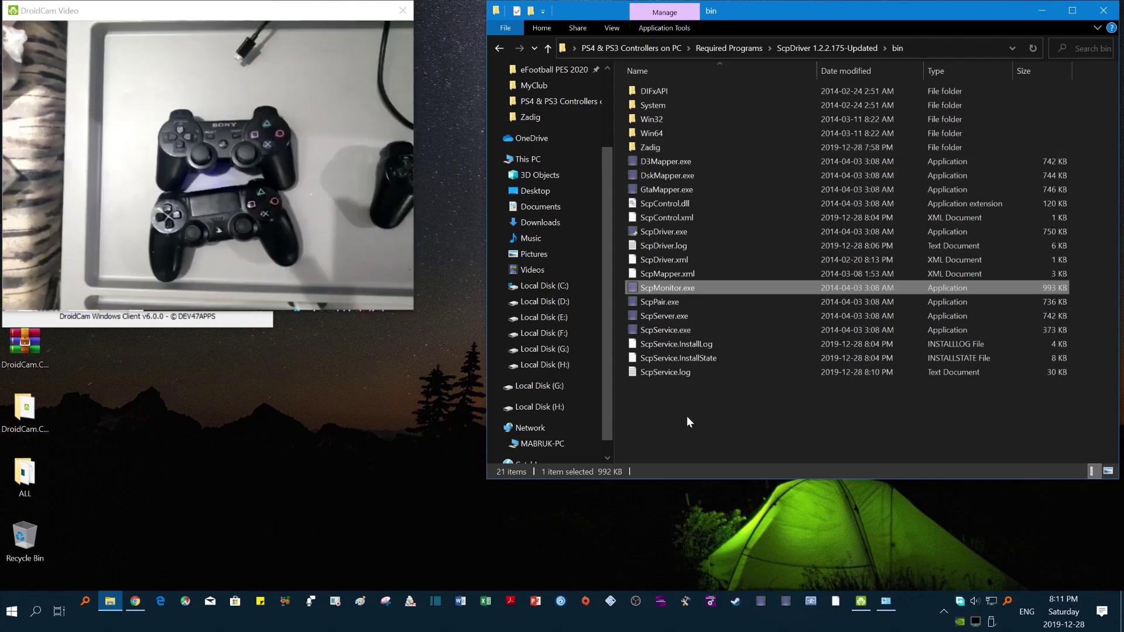
Run ScpDriver.exe as administrator, allow it to make changes, and disable Bluetooth Driver in the installer.
{"action": "left_click", "coordinate": [687, 416]}
{"action": "left_click", "coordinate": [666, 230]}
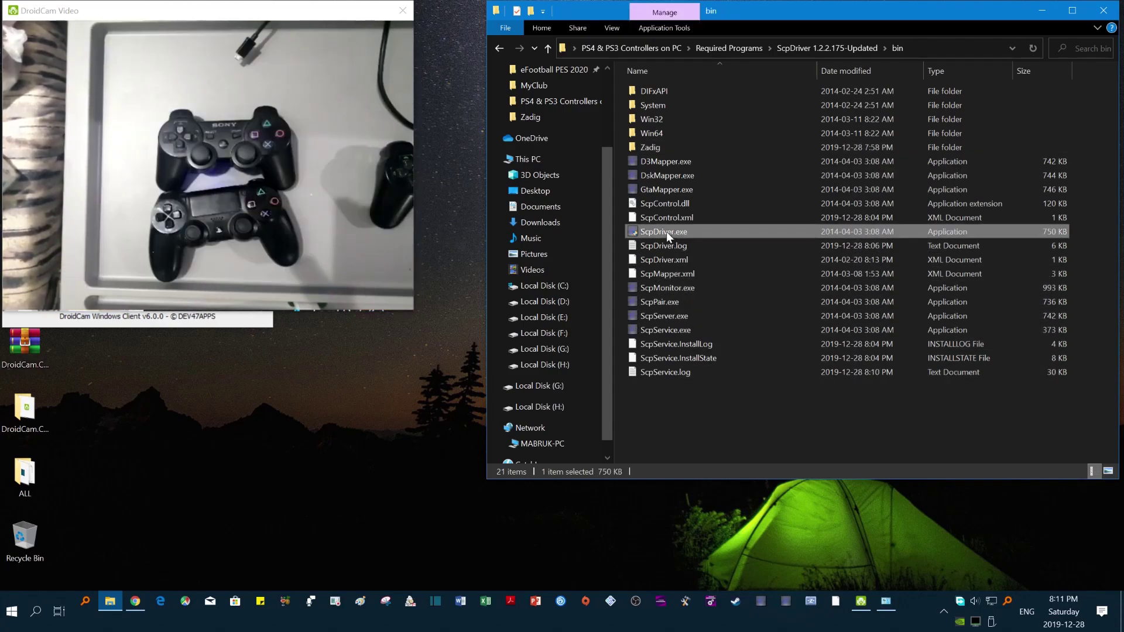
{"action": "right_click", "coordinate": [655, 230]}
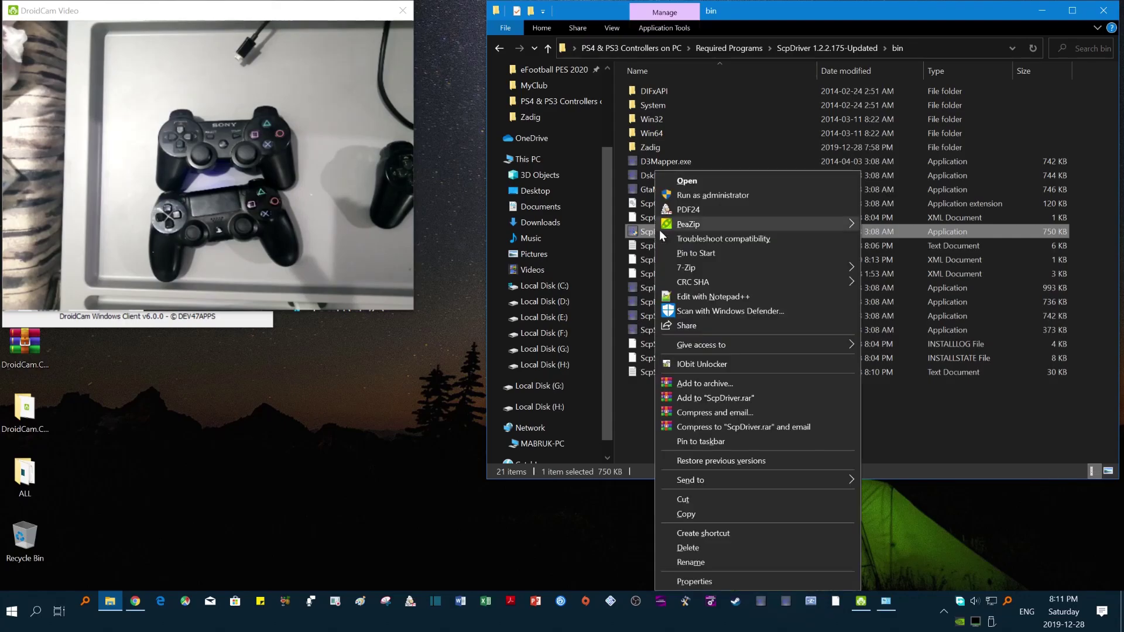
{"action": "left_click", "coordinate": [696, 196]}
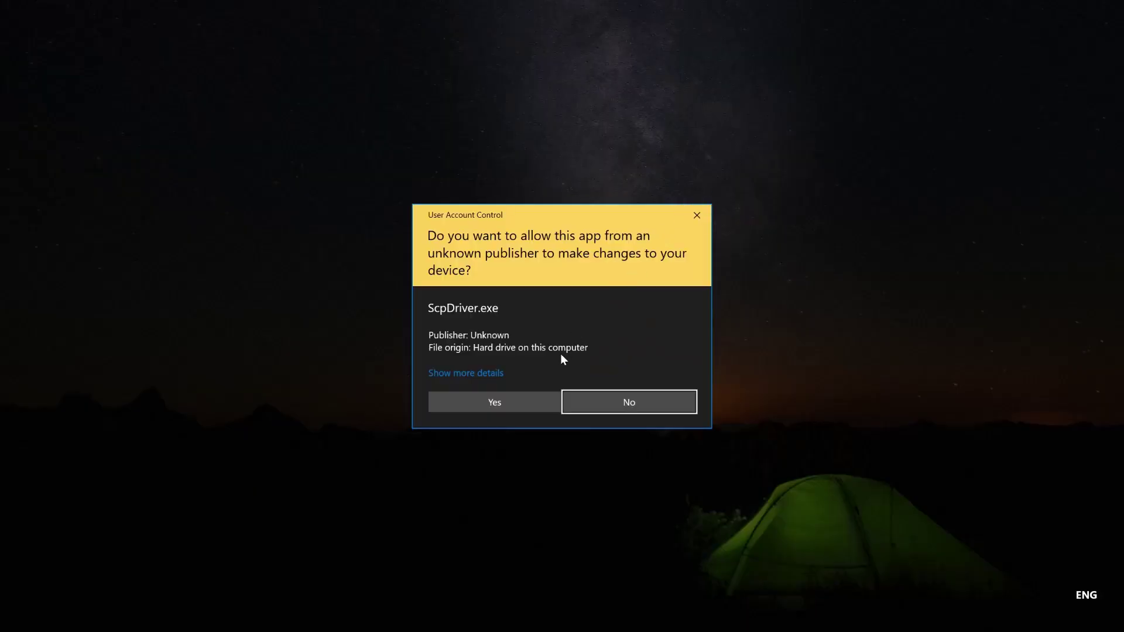
{"action": "left_click", "coordinate": [550, 402]}
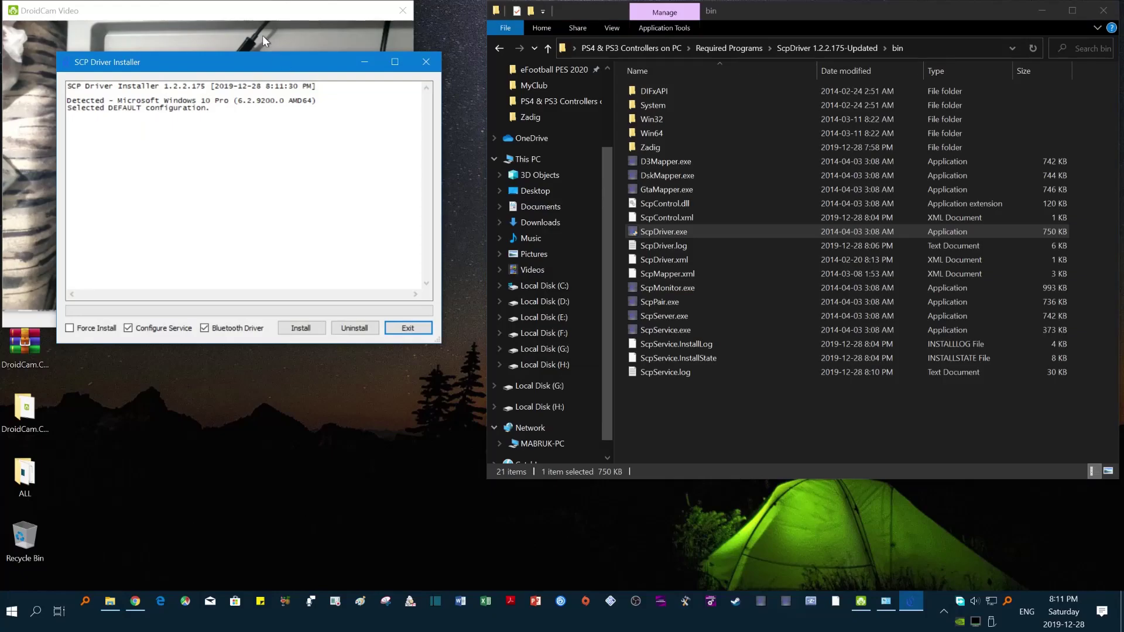
{"action": "left_click_drag", "start_coordinate": [272, 62], "coordinate": [636, 10]}
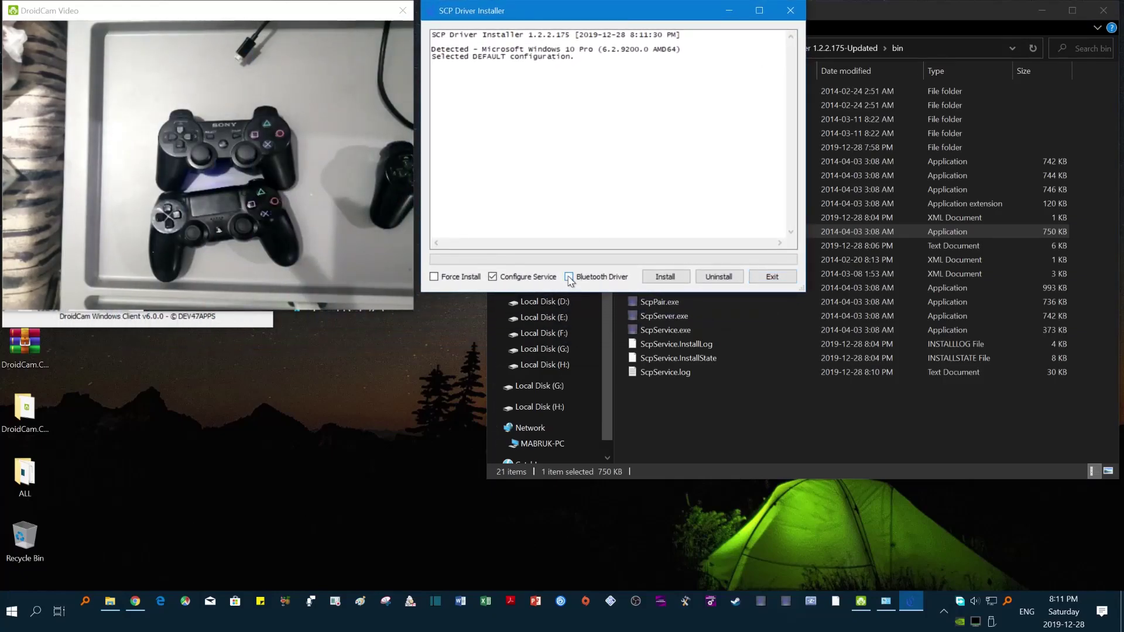
Show the SCP Monitor window over the installer to check the controllers assigned to each pad.
{"action": "left_click", "coordinate": [945, 610]}
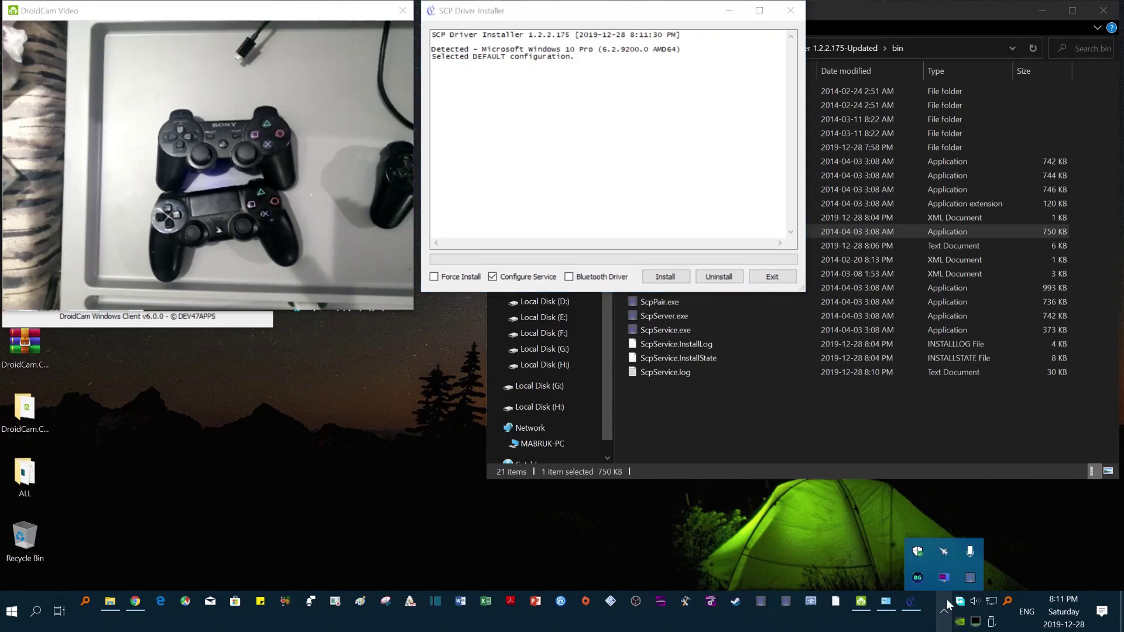
{"action": "left_click", "coordinate": [971, 580]}
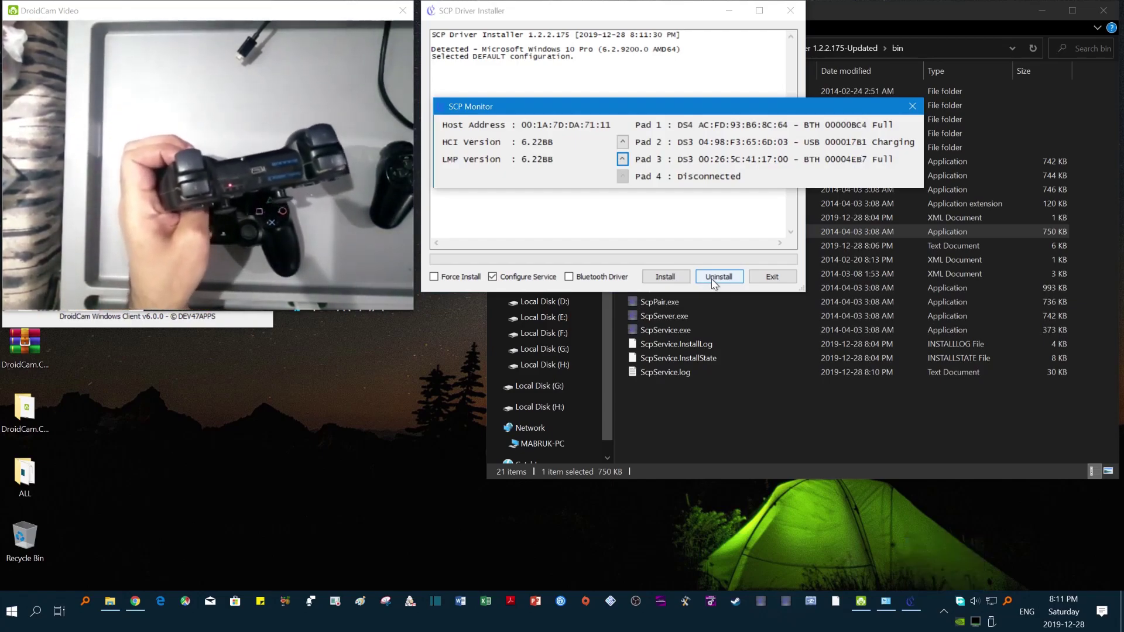
Uninstall the SCP driver and reinstall it with Bluetooth Driver disabled, moving the SCP Monitor window clear of the installer log.
{"action": "left_click", "coordinate": [713, 283]}
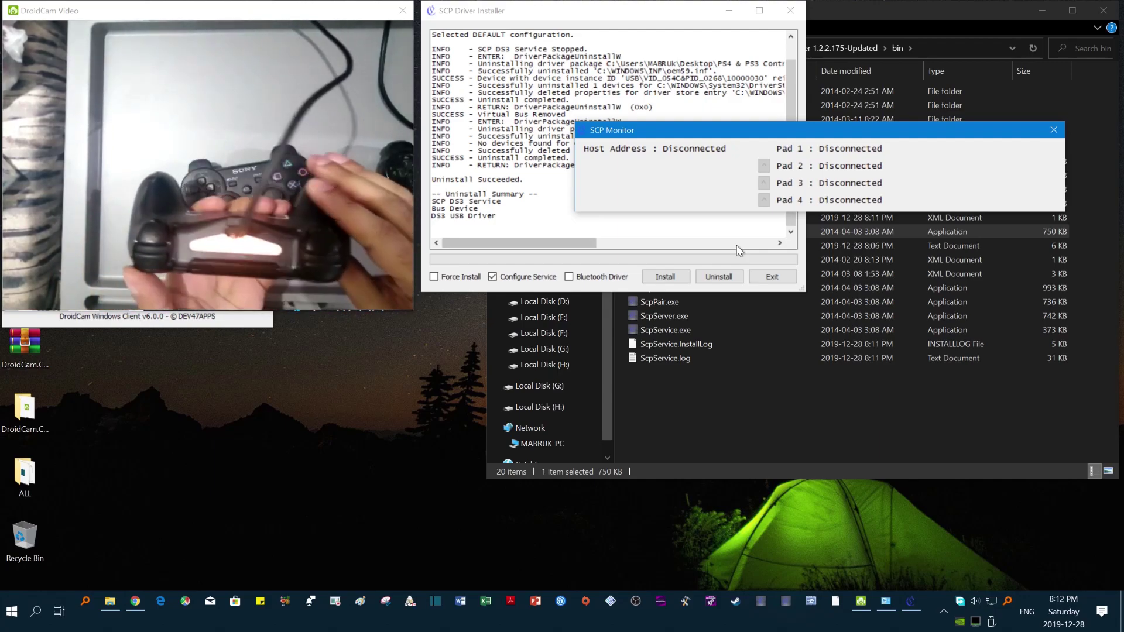
{"action": "left_click", "coordinate": [719, 276]}
{"action": "left_click_drag", "start_coordinate": [852, 170], "coordinate": [912, 124]}
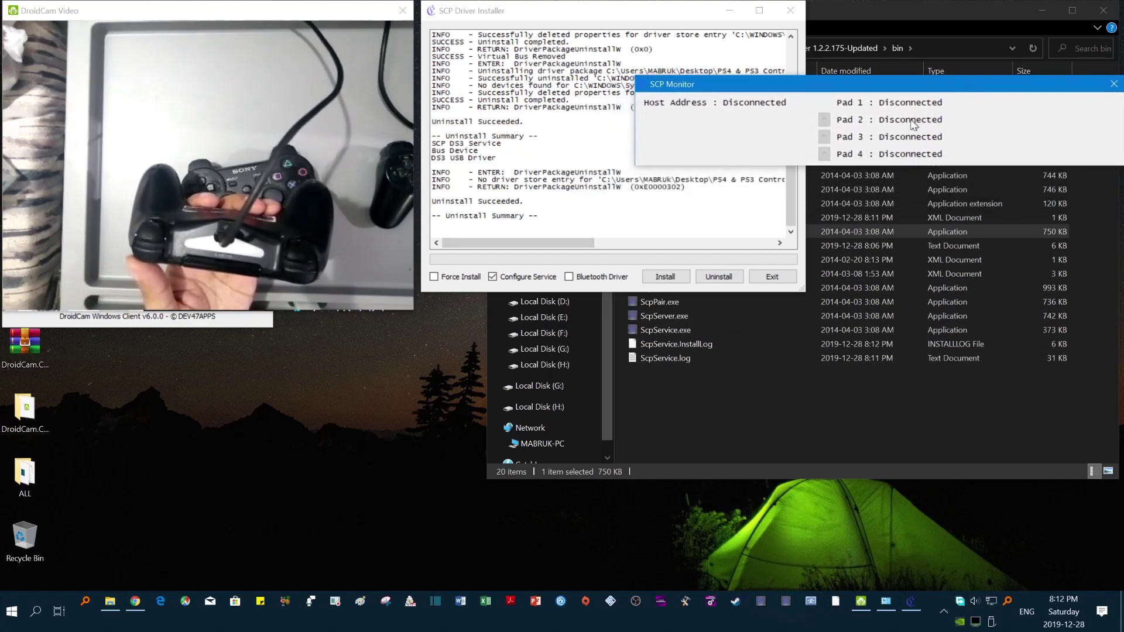
{"action": "left_click", "coordinate": [674, 277]}
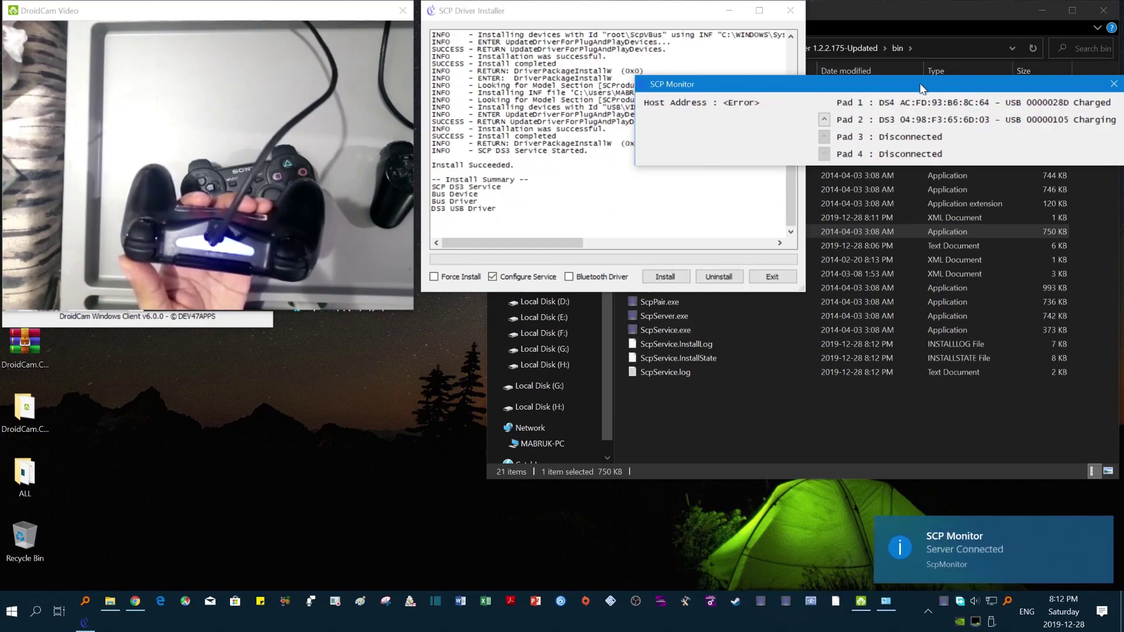
{"action": "left_click_drag", "start_coordinate": [925, 88], "coordinate": [829, 91]}
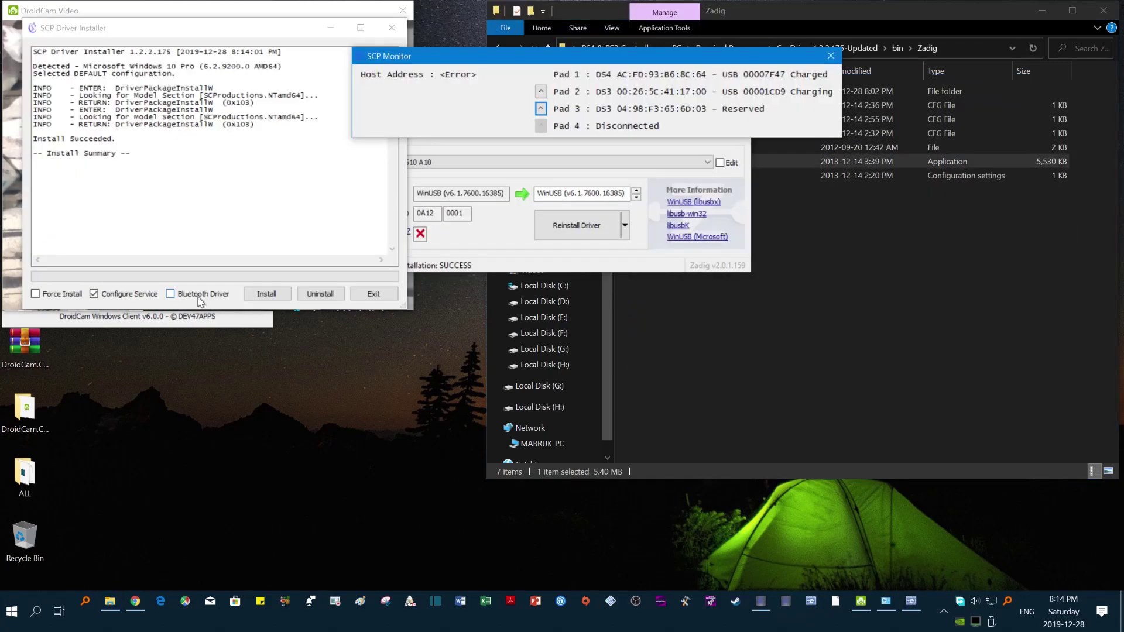
Enable Bluetooth Driver, reinstall the SCP driver with it, and dismiss the SCP Monitor notification.
{"action": "left_click", "coordinate": [201, 300]}
{"action": "left_click", "coordinate": [266, 293]}
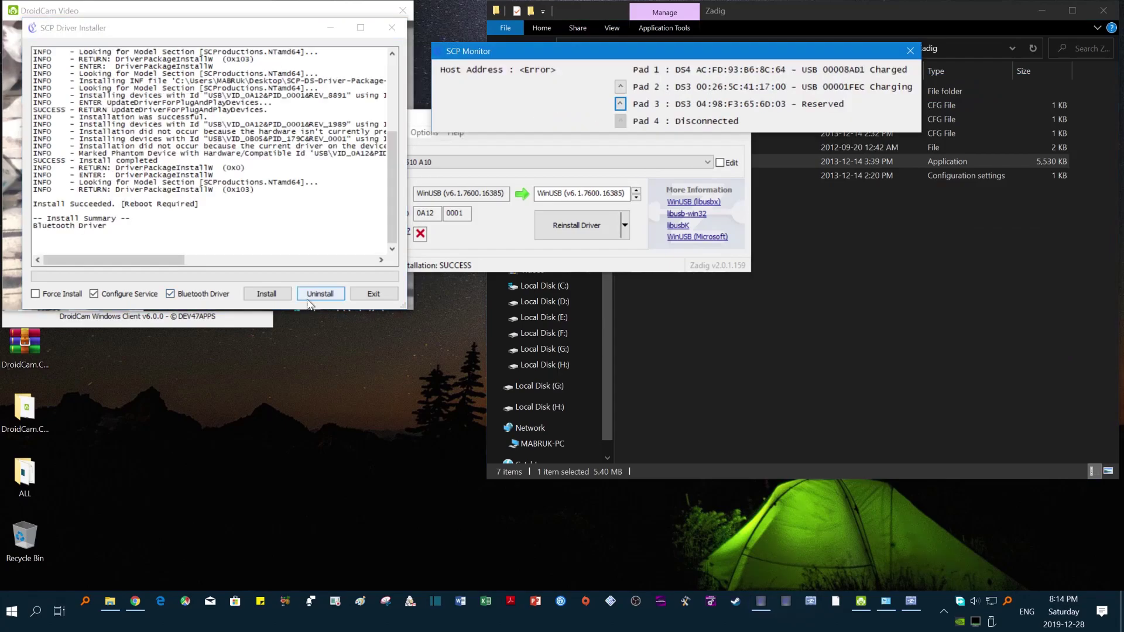
{"action": "left_click", "coordinate": [260, 294]}
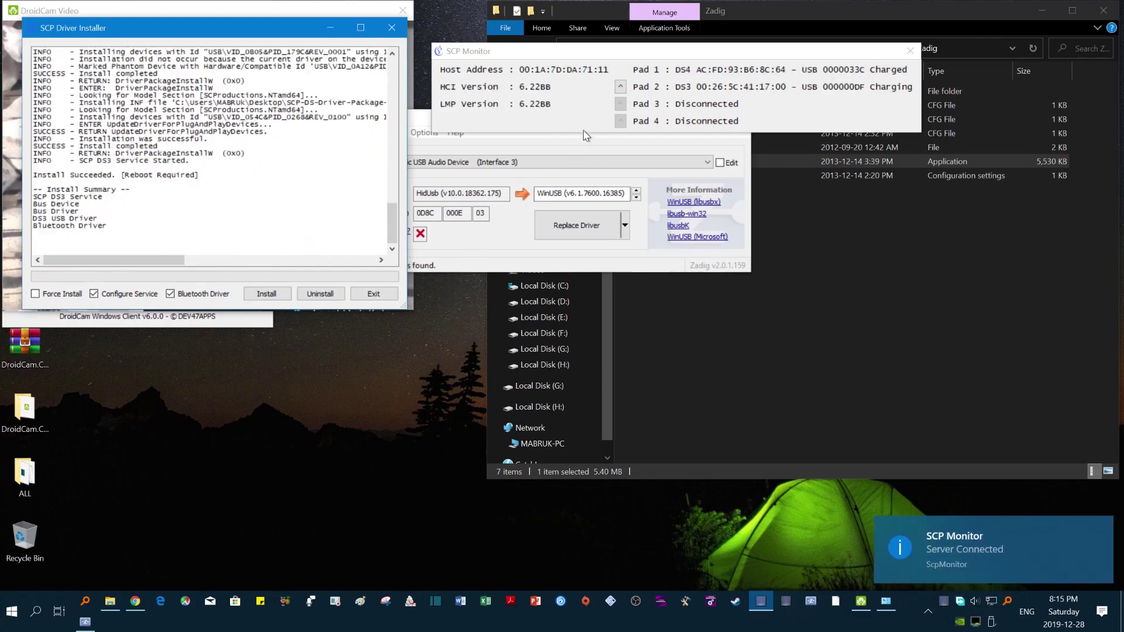
{"action": "left_click", "coordinate": [1101, 529]}
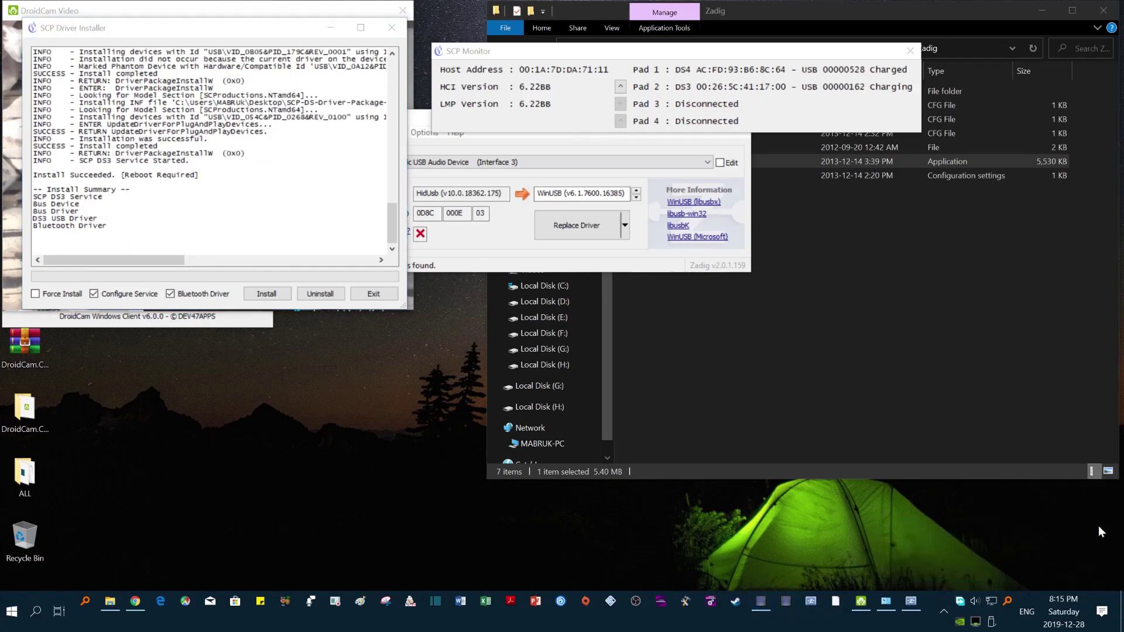
{"action": "left_click", "coordinate": [945, 604]}
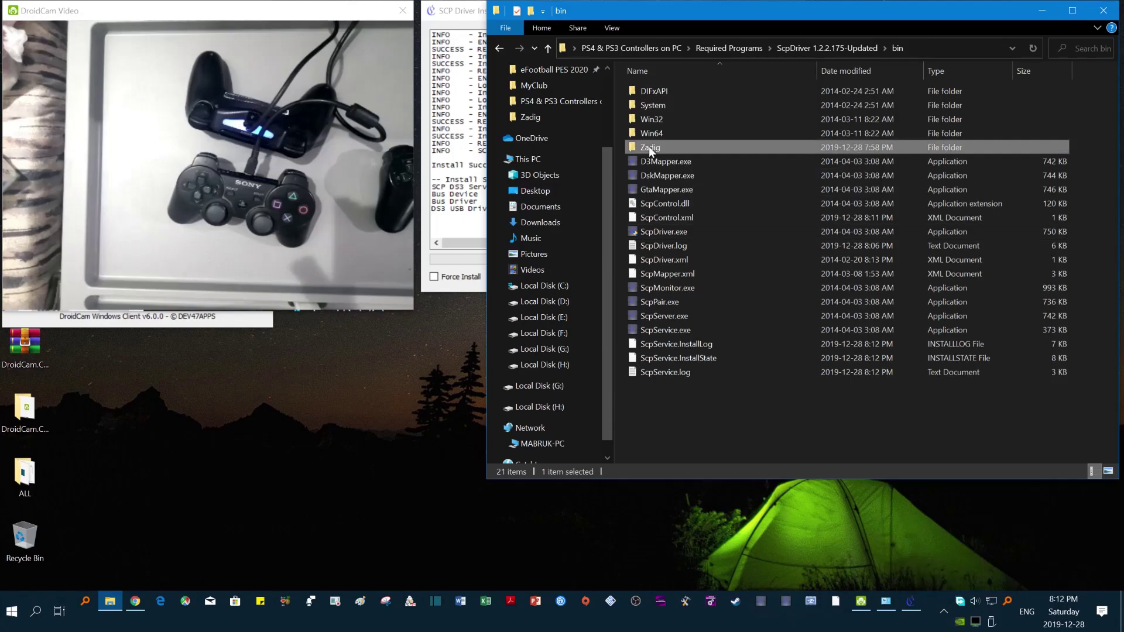
Run zadig.exe from the Zadig folder as administrator and allow it to make changes.
{"action": "double_click", "coordinate": [649, 147]}
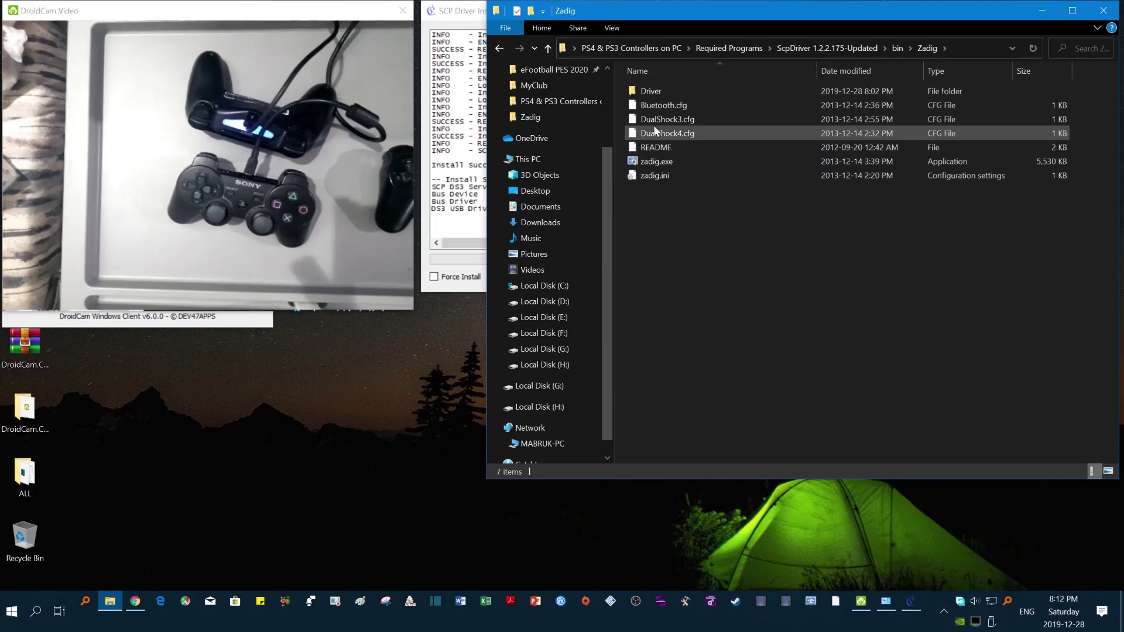
{"action": "left_click", "coordinate": [658, 163]}
{"action": "right_click", "coordinate": [659, 163]}
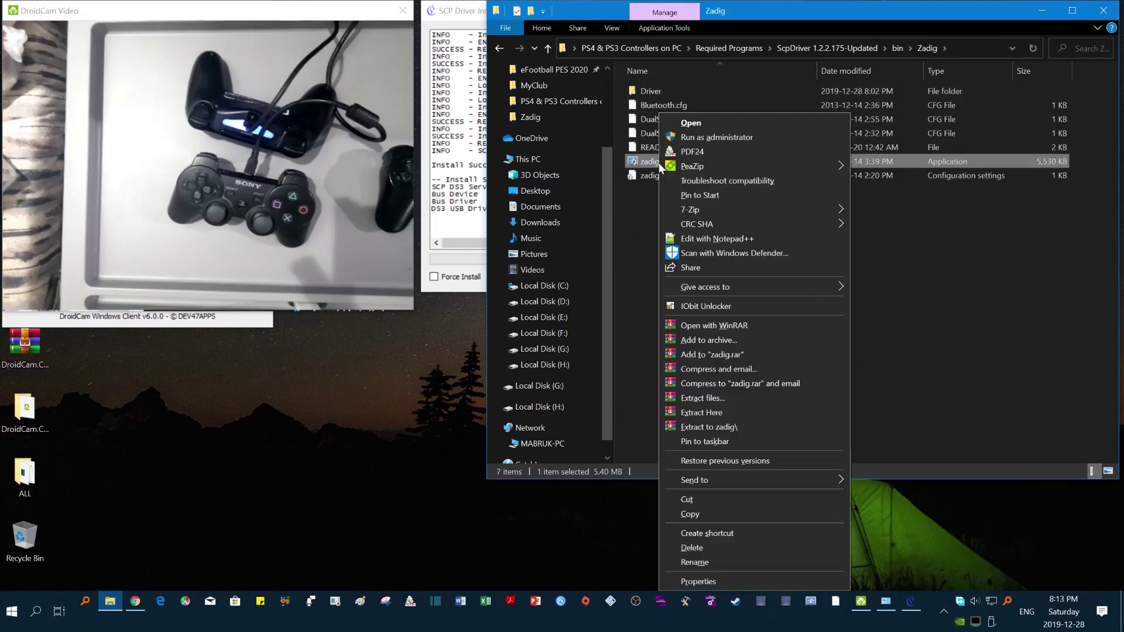
{"action": "left_click", "coordinate": [686, 132]}
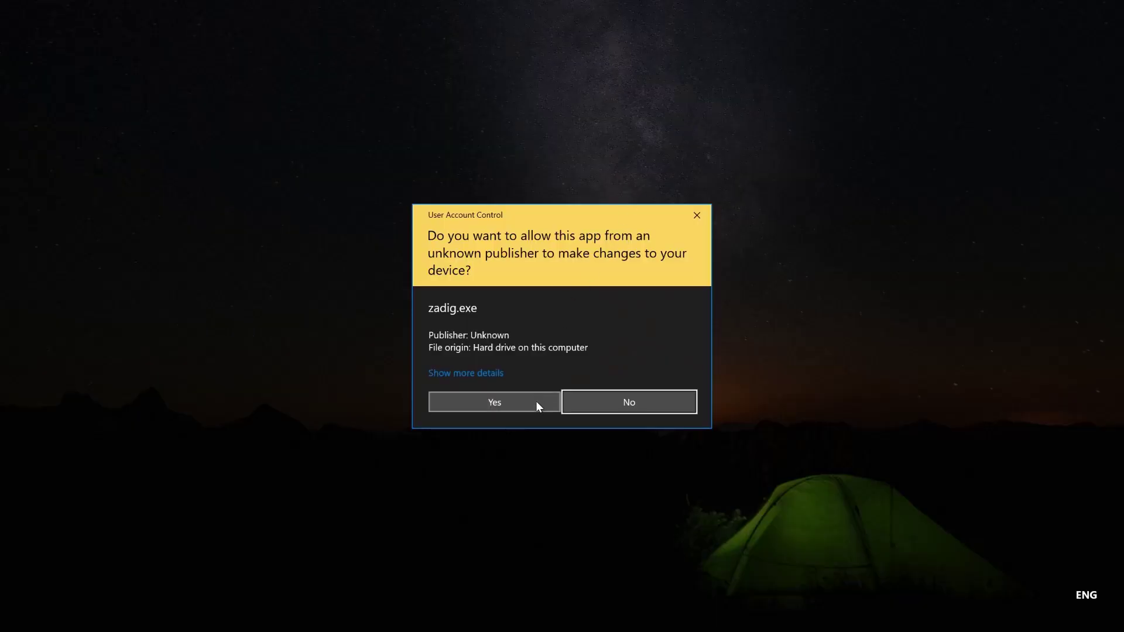
{"action": "left_click", "coordinate": [537, 403]}
Load the Bluetooth.cfg preset device in Zadig.
{"action": "left_click", "coordinate": [396, 135]}
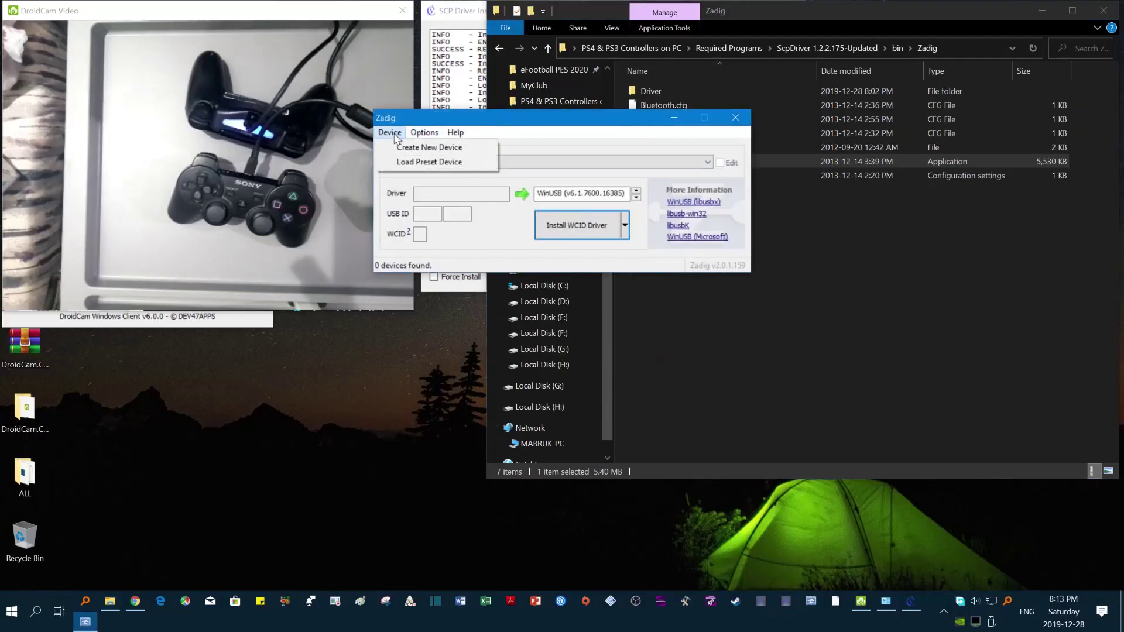
{"action": "left_click", "coordinate": [403, 162]}
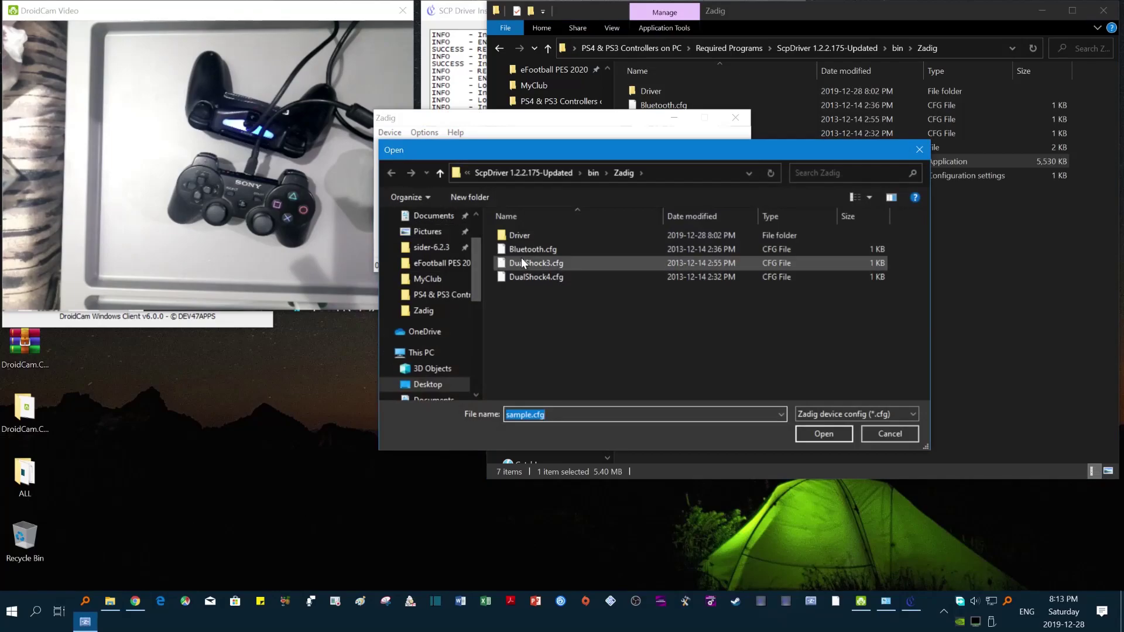
{"action": "left_click", "coordinate": [521, 252]}
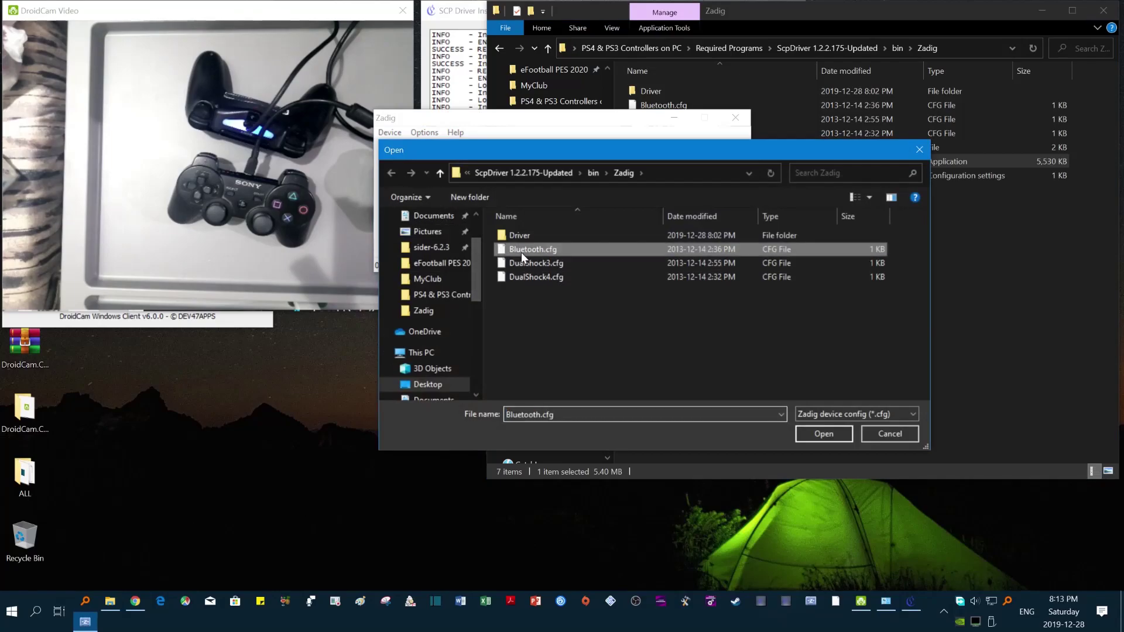
{"action": "left_click", "coordinate": [823, 434]}
Turn on List All Devices in Zadig.
{"action": "left_click", "coordinate": [424, 132]}
{"action": "left_click", "coordinate": [434, 148]}
{"action": "left_click", "coordinate": [424, 132]}
{"action": "left_click", "coordinate": [433, 148]}
{"action": "left_click", "coordinate": [424, 132]}
{"action": "left_click", "coordinate": [433, 147]}
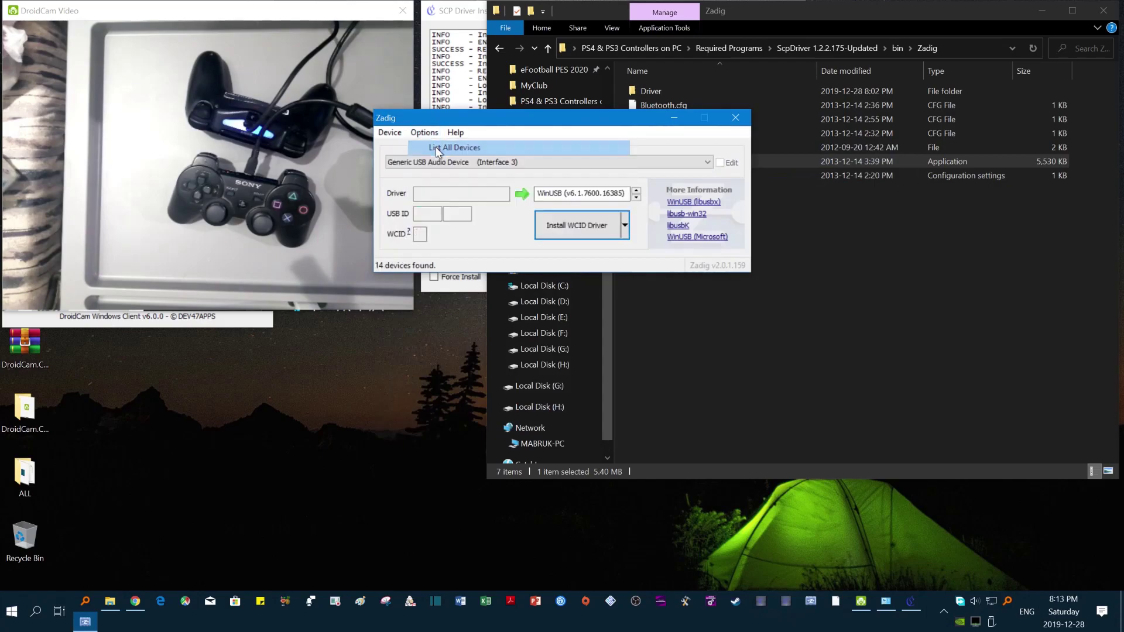
Select the CSR8510 A10 device and install the WinUSB (v6.1.7600.16385) driver for it.
{"action": "left_click", "coordinate": [445, 162]}
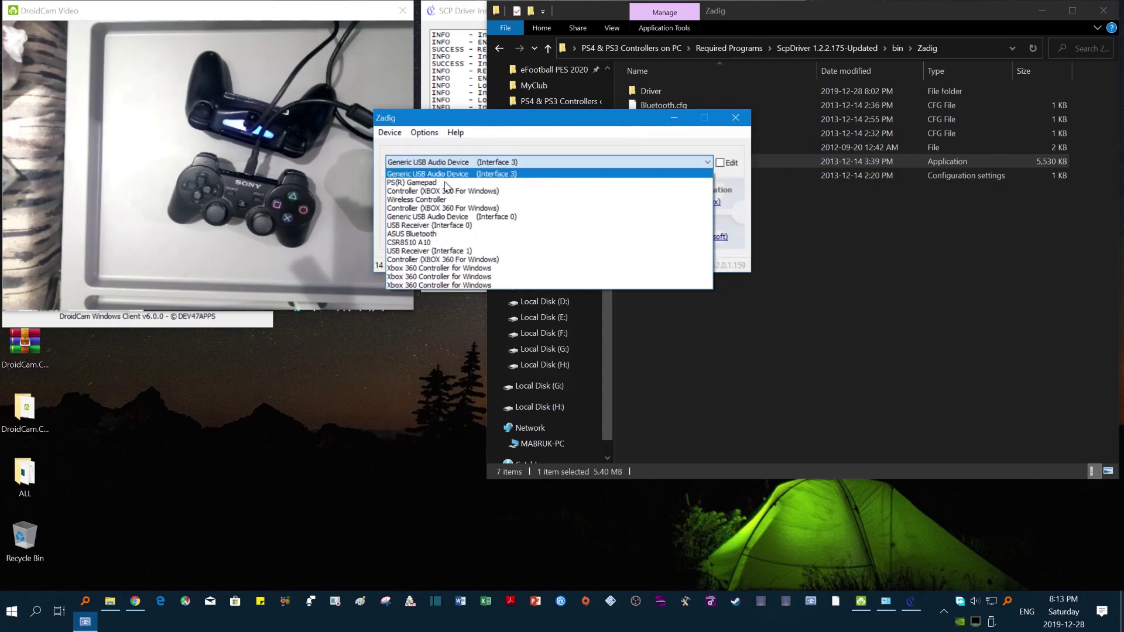
{"action": "left_click", "coordinate": [431, 243]}
{"action": "left_click", "coordinate": [570, 229]}
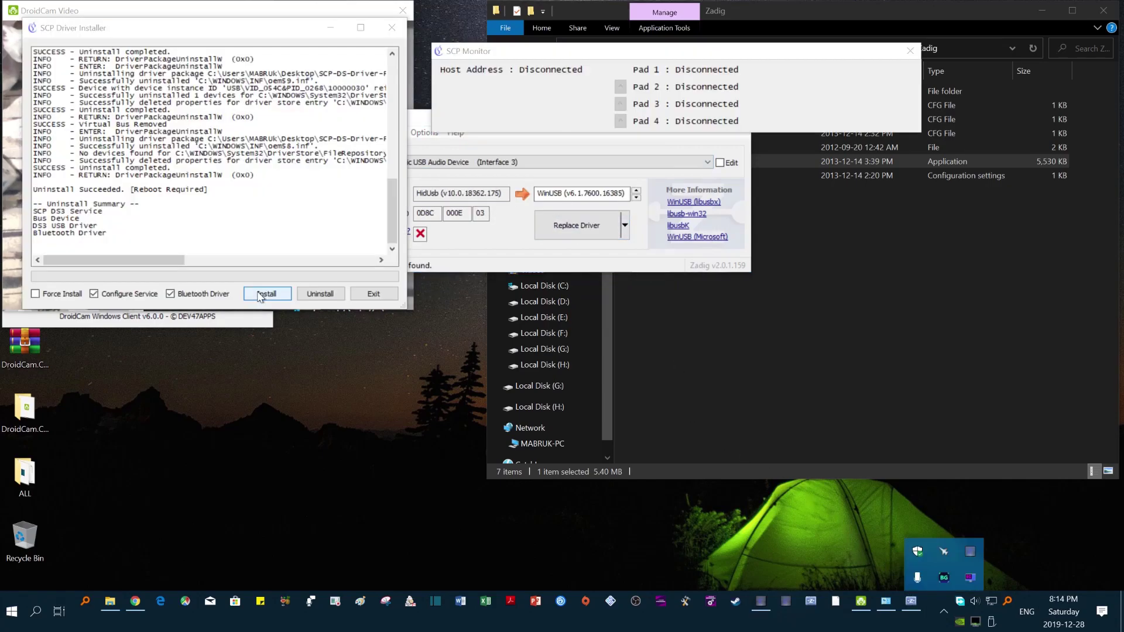
Install the SCP driver with Configure Service and Bluetooth Driver enabled, and dismiss the notification.
{"action": "left_click", "coordinate": [258, 294]}
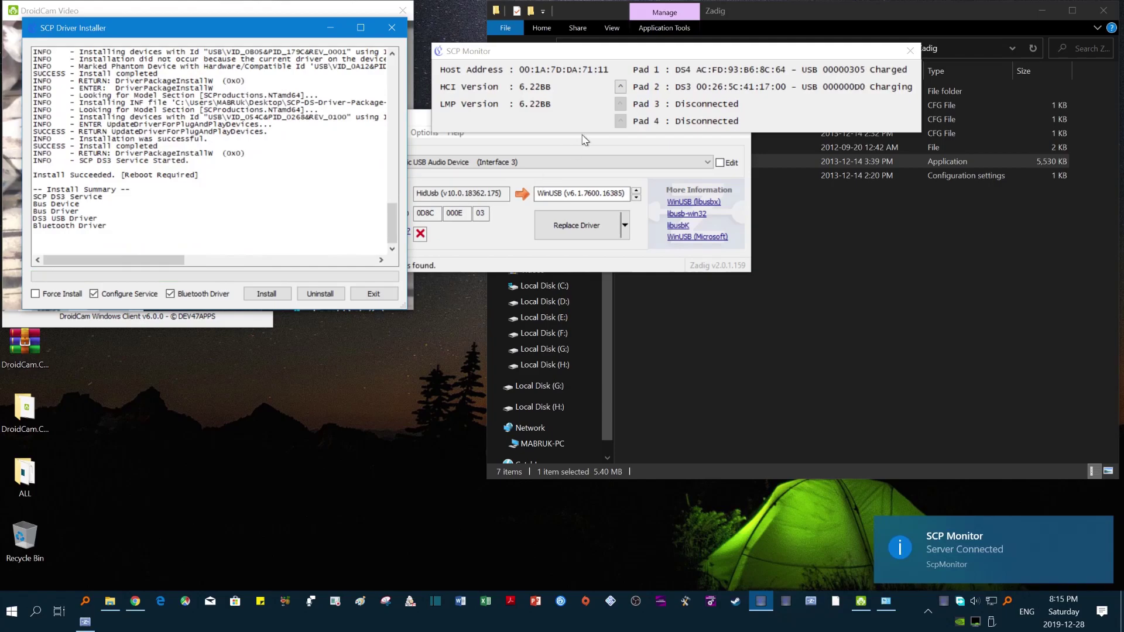
{"action": "left_click", "coordinate": [1101, 530]}
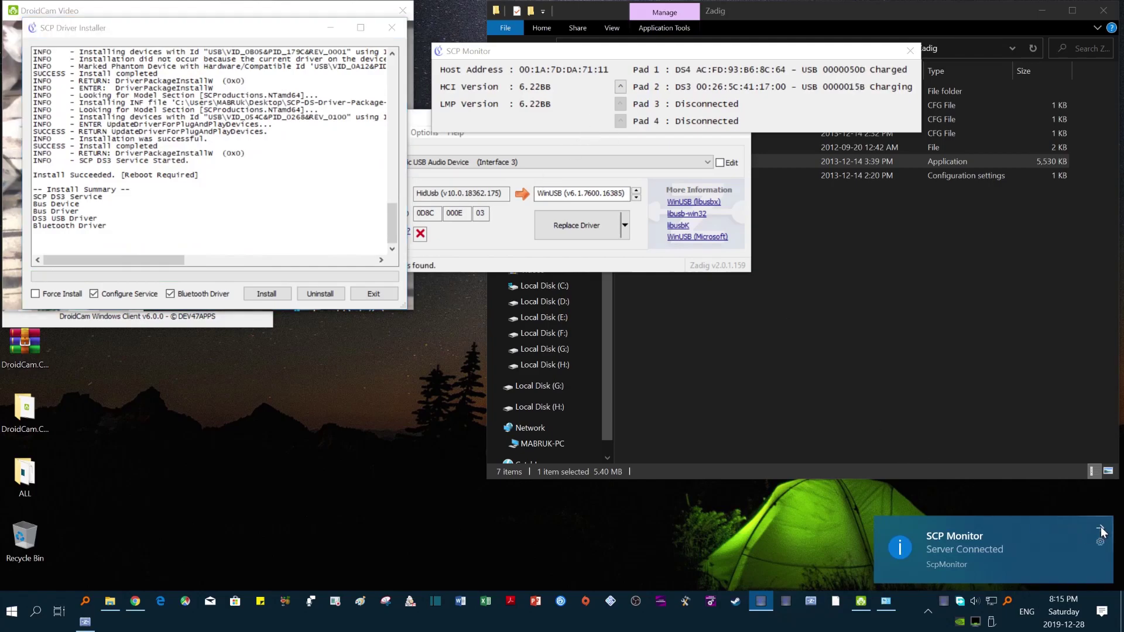
{"action": "left_click", "coordinate": [945, 610]}
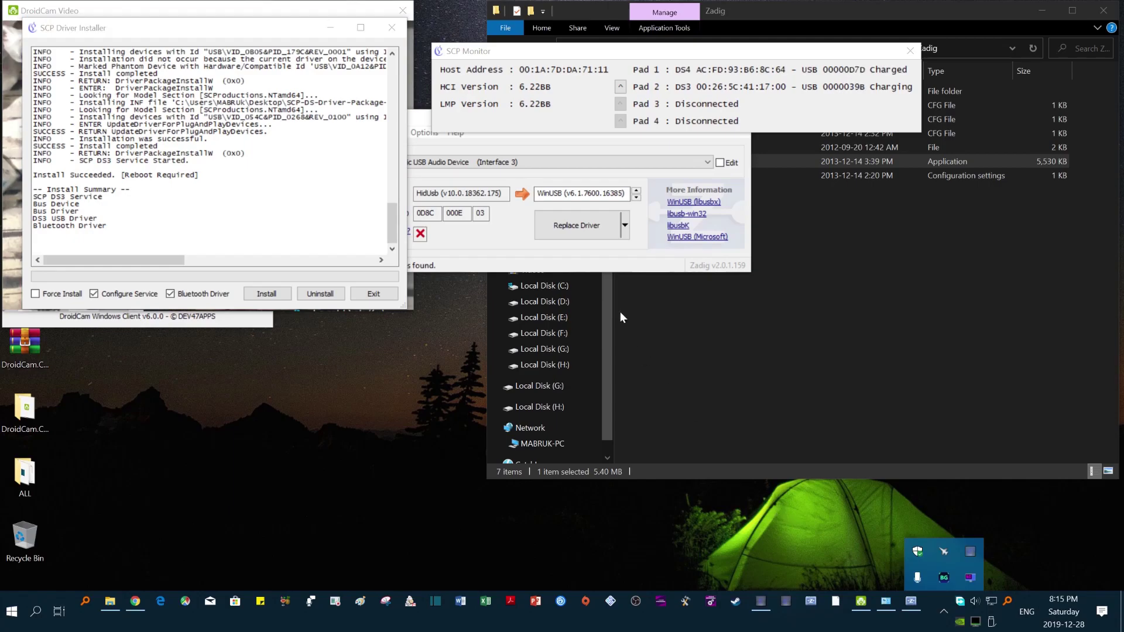
Close the SCP Driver Installer, Zadig, the SCP Monitor window and the Zadig folder window.
{"action": "left_click", "coordinate": [392, 28]}
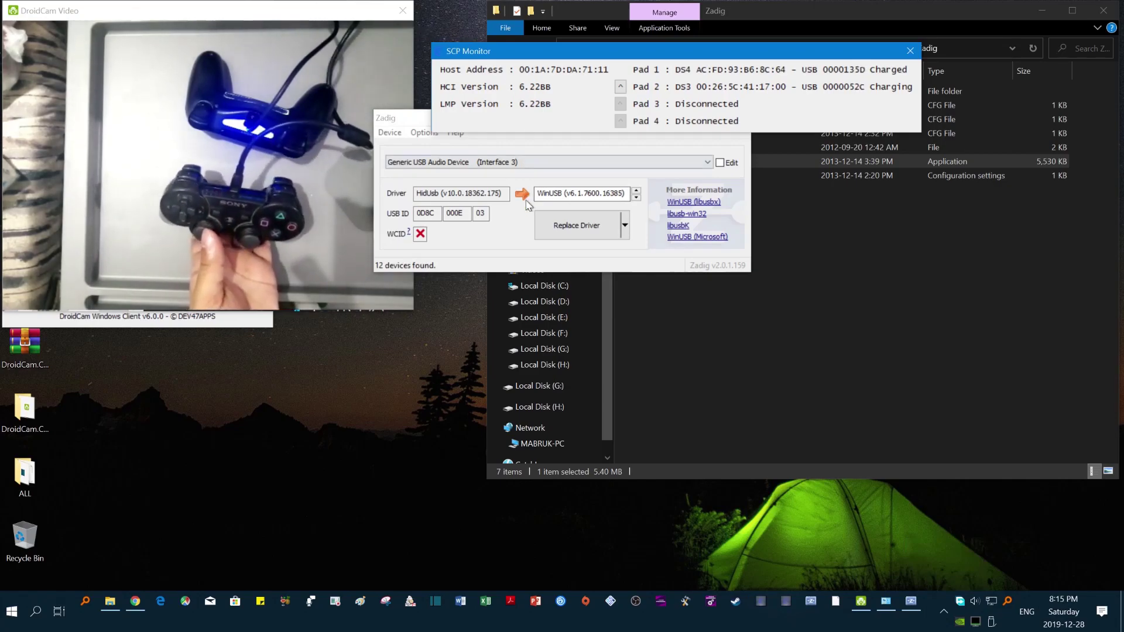
{"action": "left_click", "coordinate": [404, 118]}
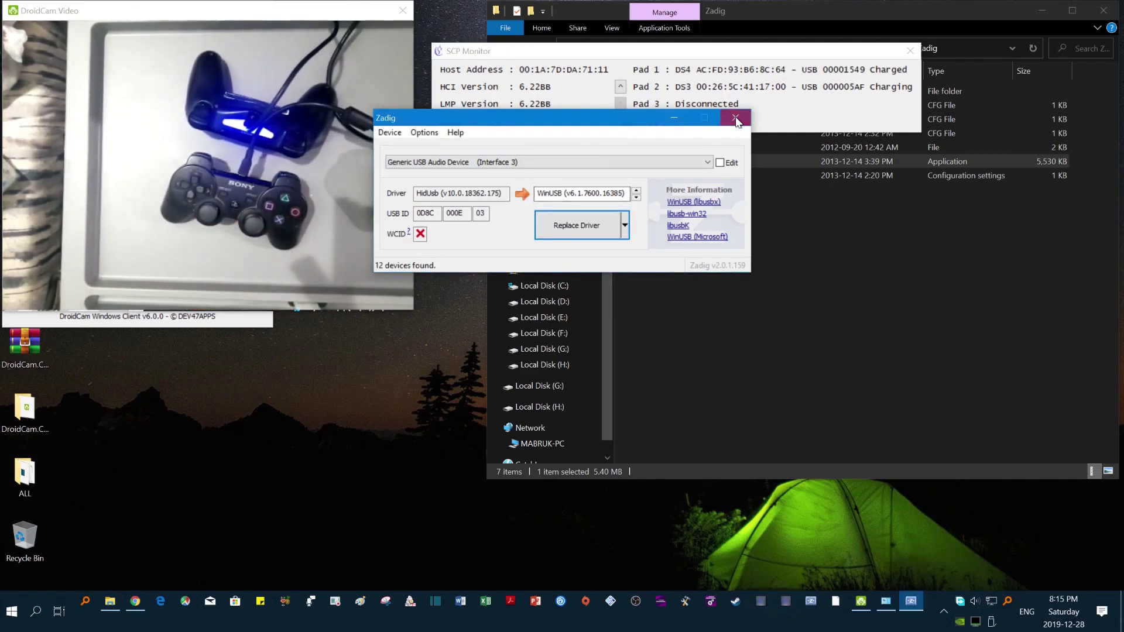
{"action": "left_click", "coordinate": [736, 118]}
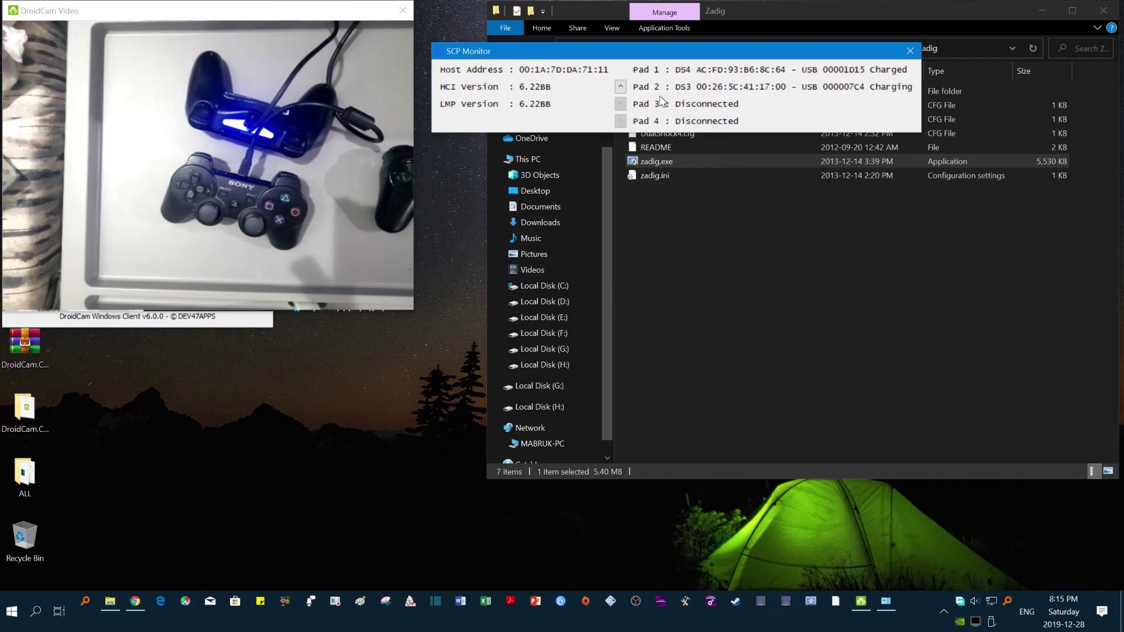
{"action": "left_click", "coordinate": [910, 51]}
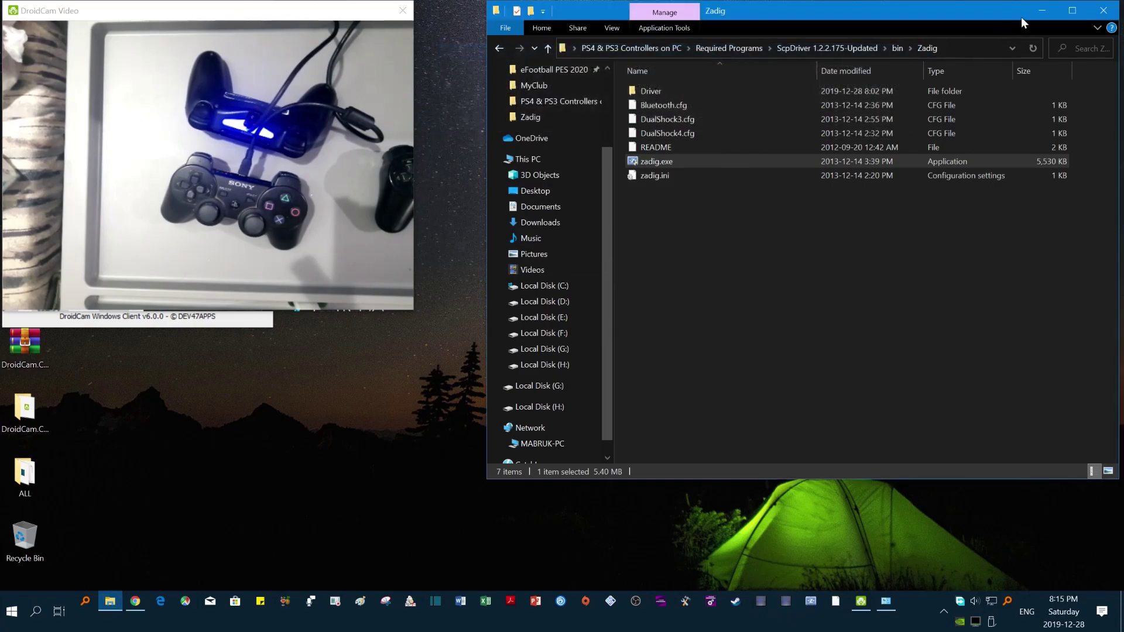
{"action": "left_click", "coordinate": [1103, 10]}
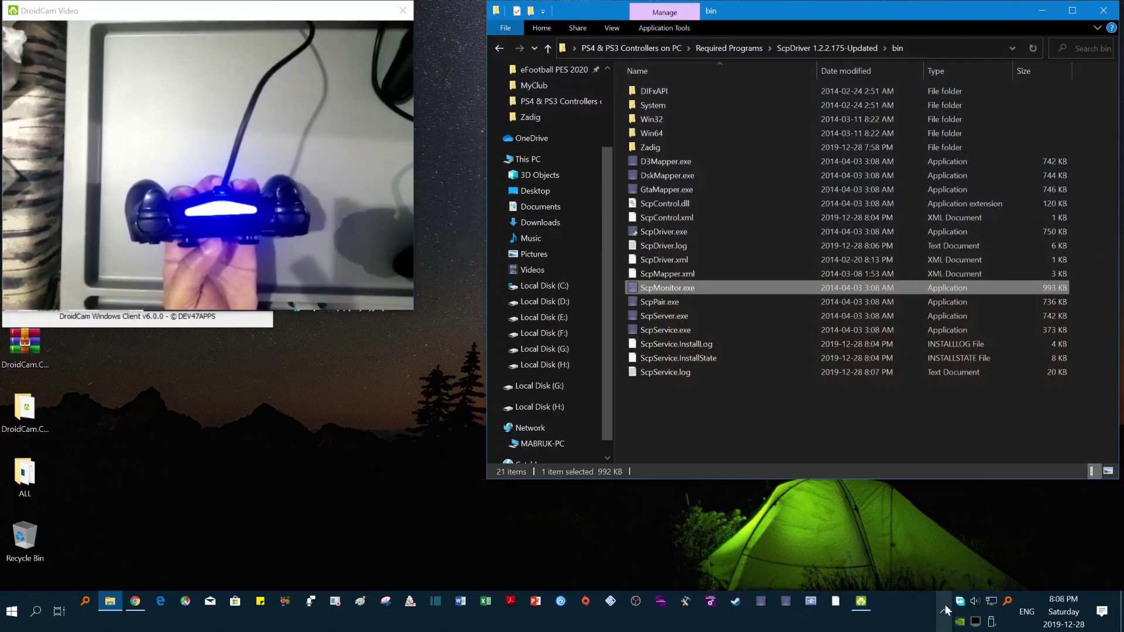
Set the DS4 light bar brightness to 28 in ScpMonitor's service configuration and apply it.
{"action": "left_click", "coordinate": [944, 609]}
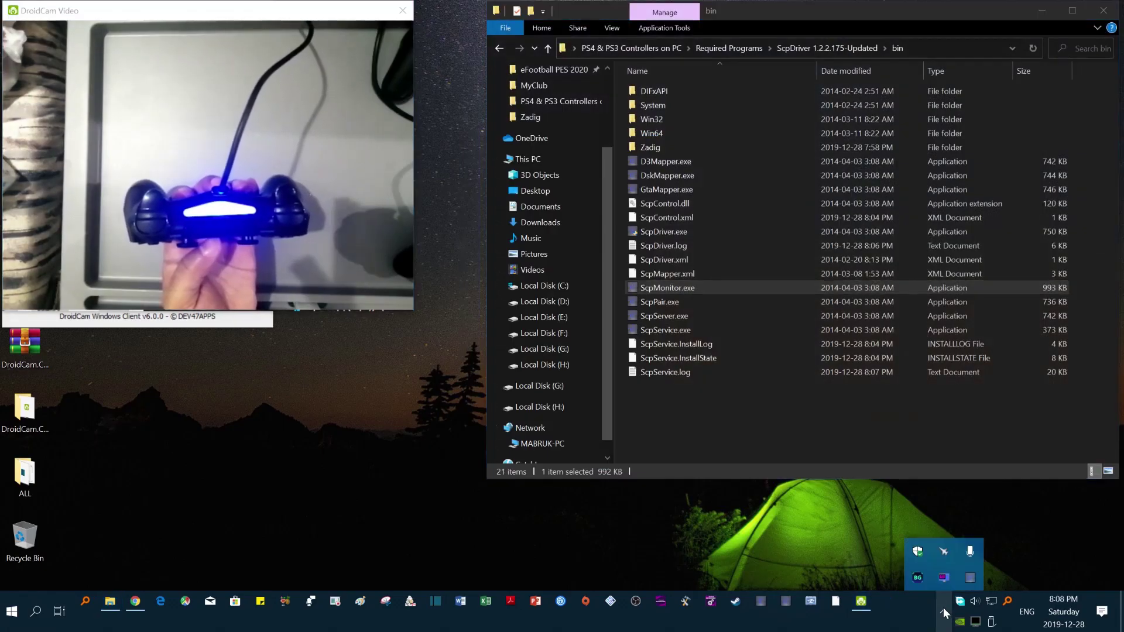
{"action": "right_click", "coordinate": [970, 578]}
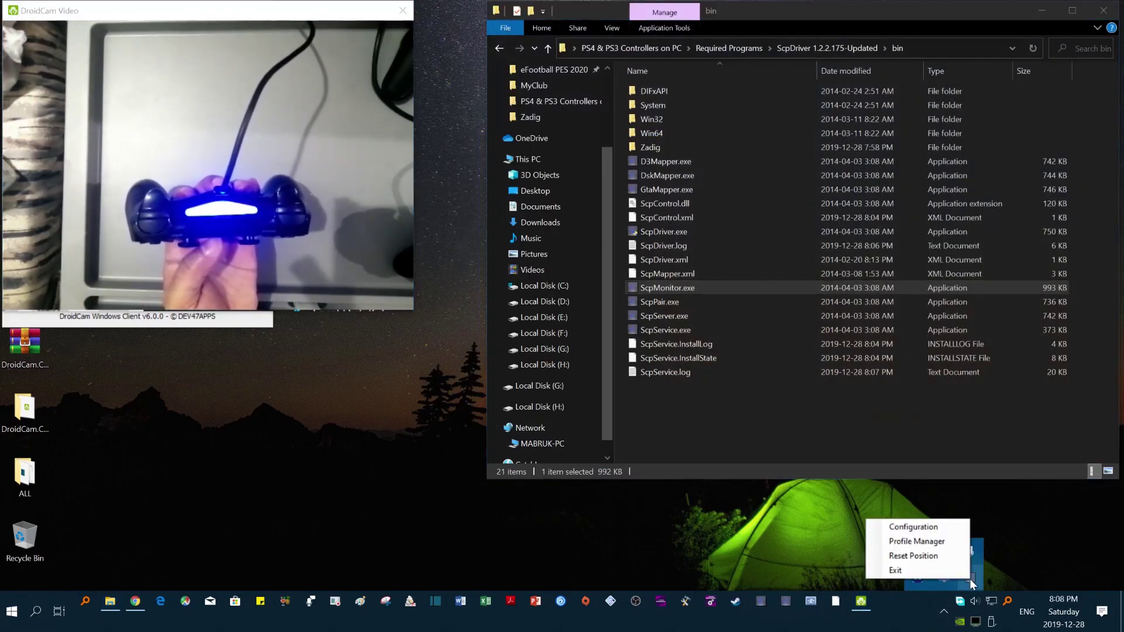
{"action": "left_click", "coordinate": [936, 528]}
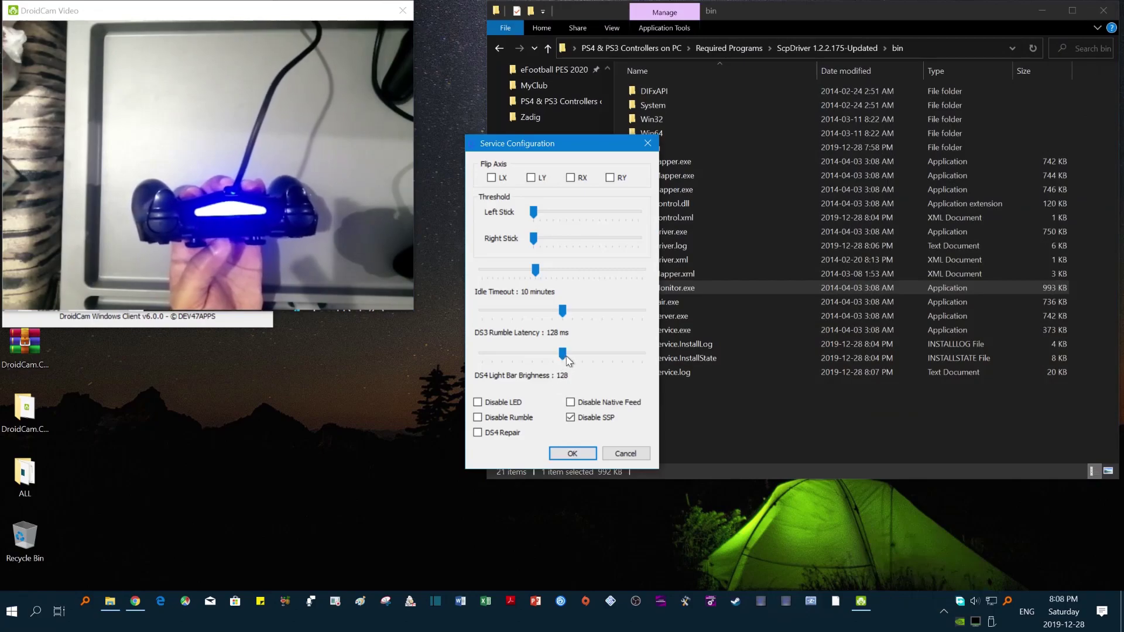
{"action": "left_click_drag", "start_coordinate": [564, 357], "coordinate": [502, 363]}
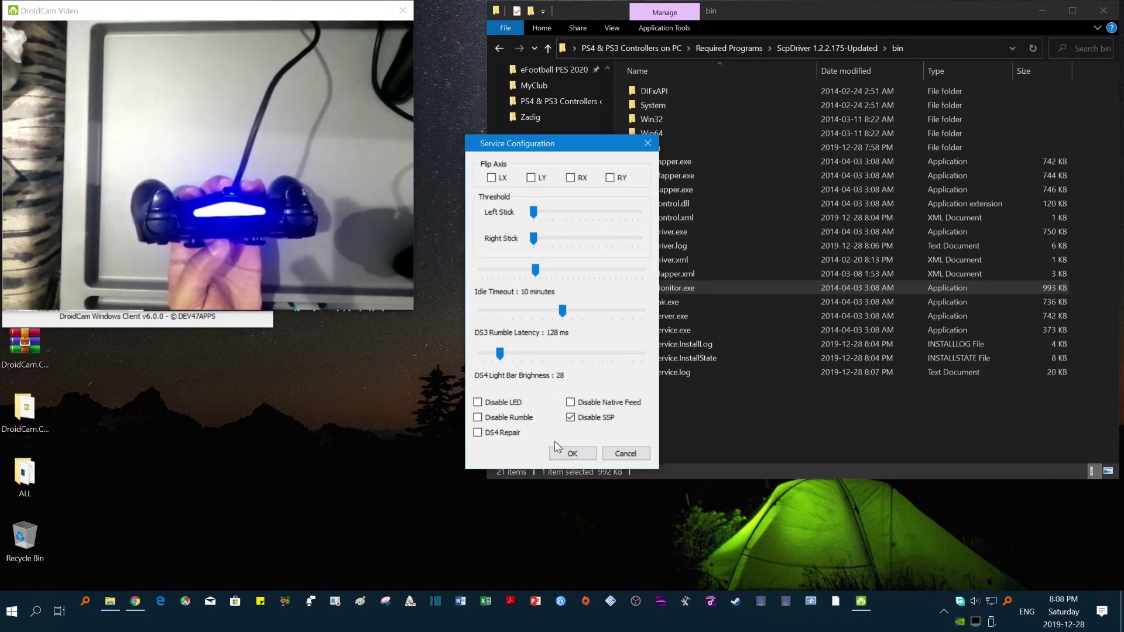
{"action": "left_click", "coordinate": [566, 452]}
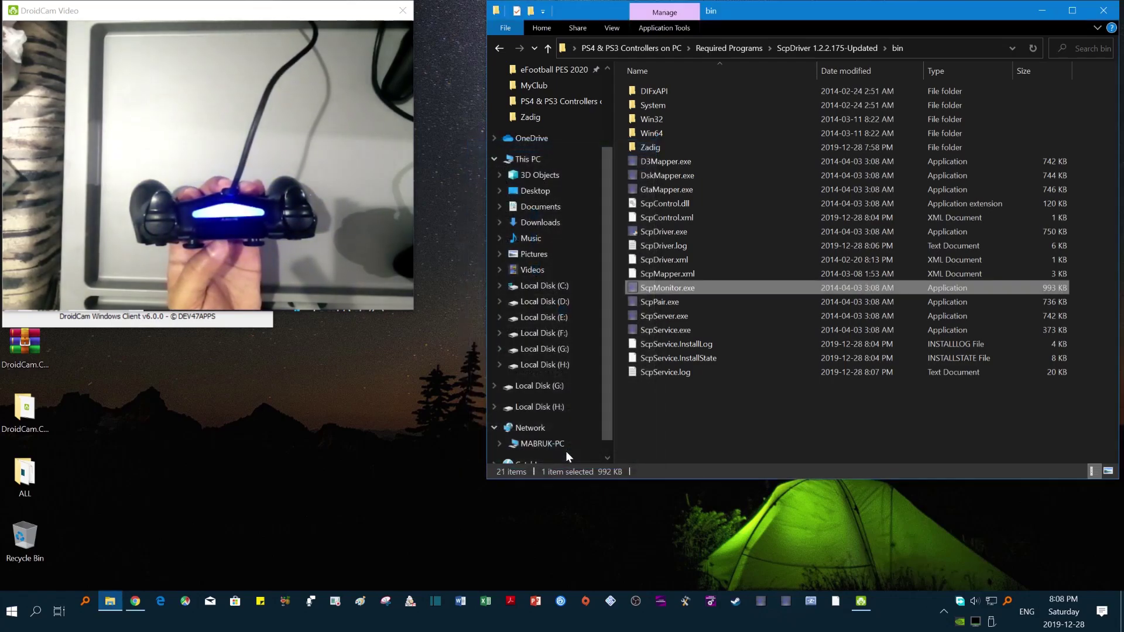
Reopen ScpMonitor's service configuration, raise the DS4 light bar brightness to 251 and apply it.
{"action": "left_click", "coordinate": [943, 609]}
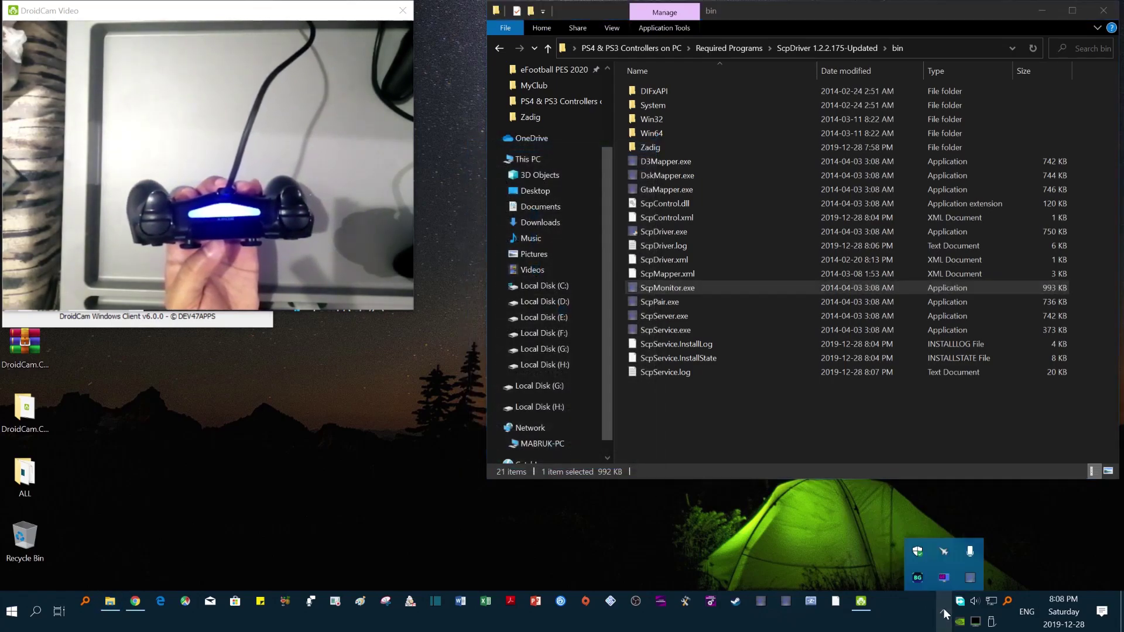
{"action": "right_click", "coordinate": [969, 579]}
{"action": "left_click", "coordinate": [935, 528]}
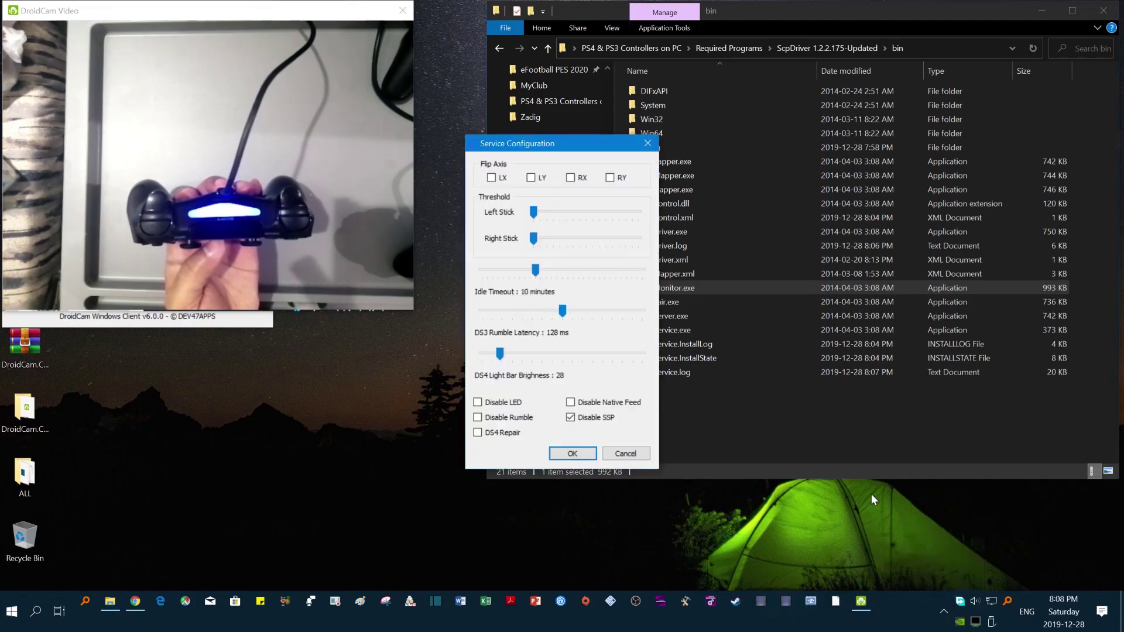
{"action": "left_click_drag", "start_coordinate": [499, 355], "coordinate": [641, 361]}
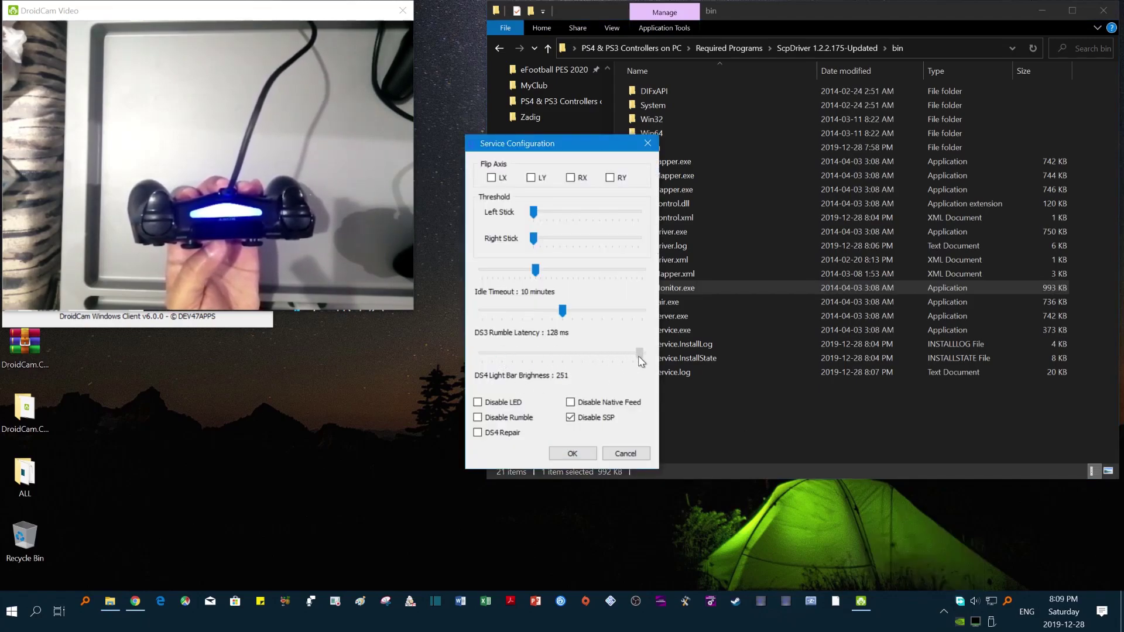
{"action": "left_click", "coordinate": [578, 455]}
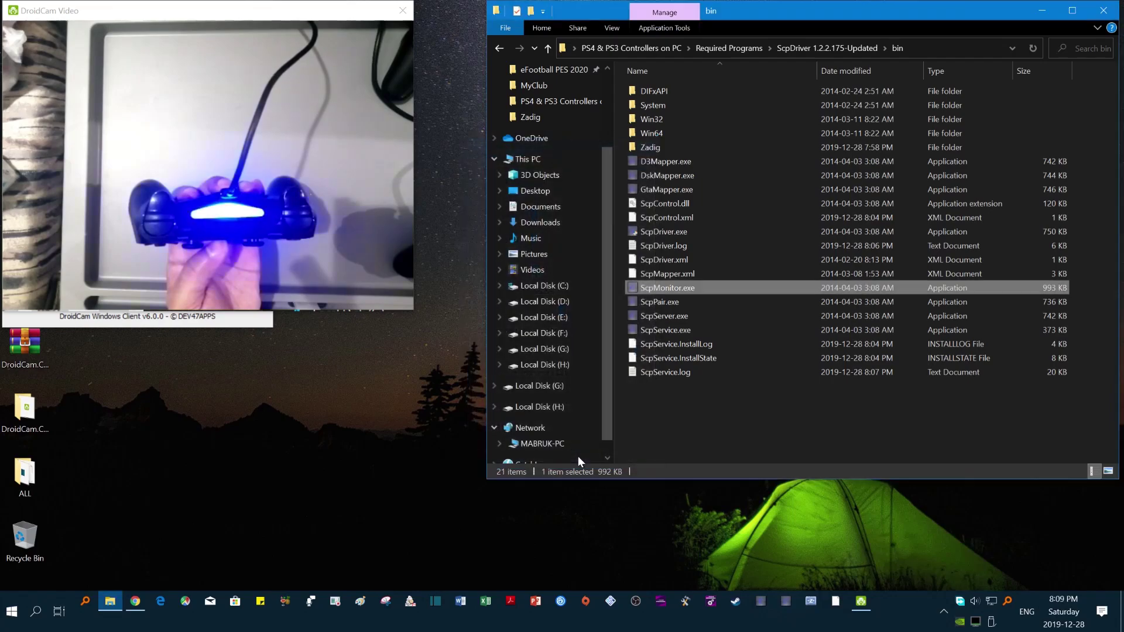
Reopen ScpMonitor's service configuration, lower the DS4 light bar brightness to 27 and apply it.
{"action": "left_click", "coordinate": [939, 608]}
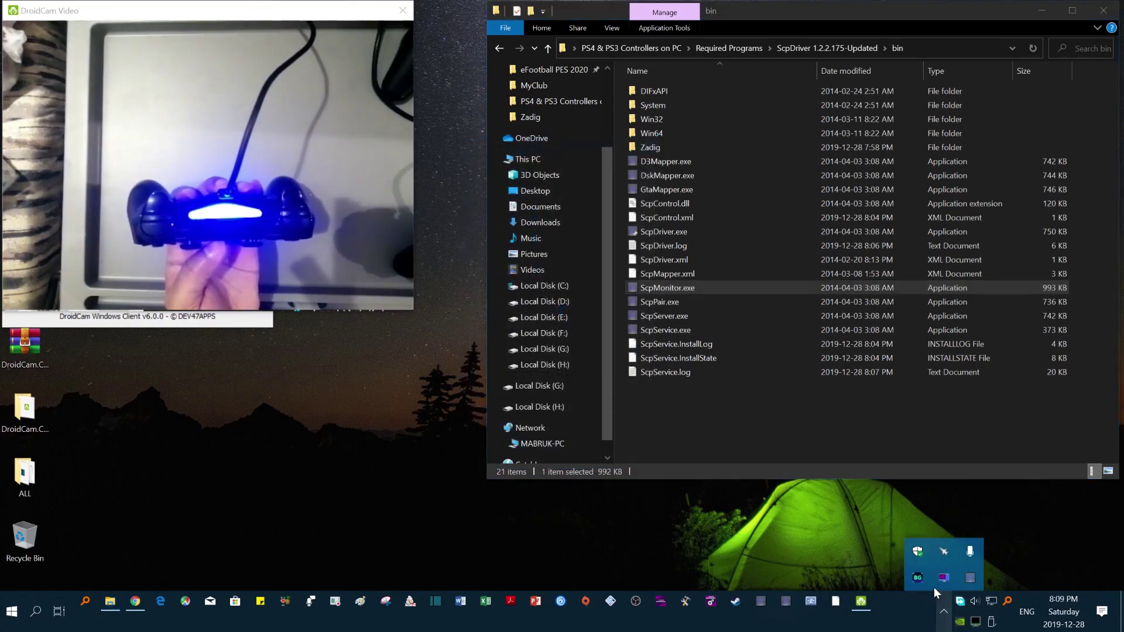
{"action": "right_click", "coordinate": [972, 574]}
{"action": "left_click", "coordinate": [902, 521]}
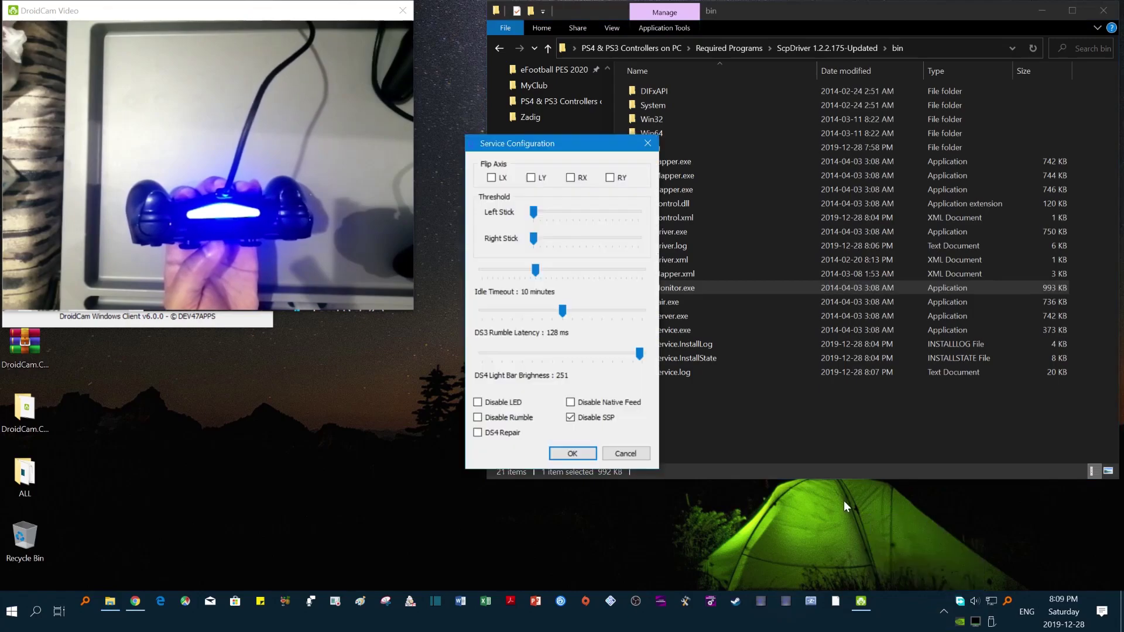
{"action": "left_click_drag", "start_coordinate": [639, 353], "coordinate": [500, 358]}
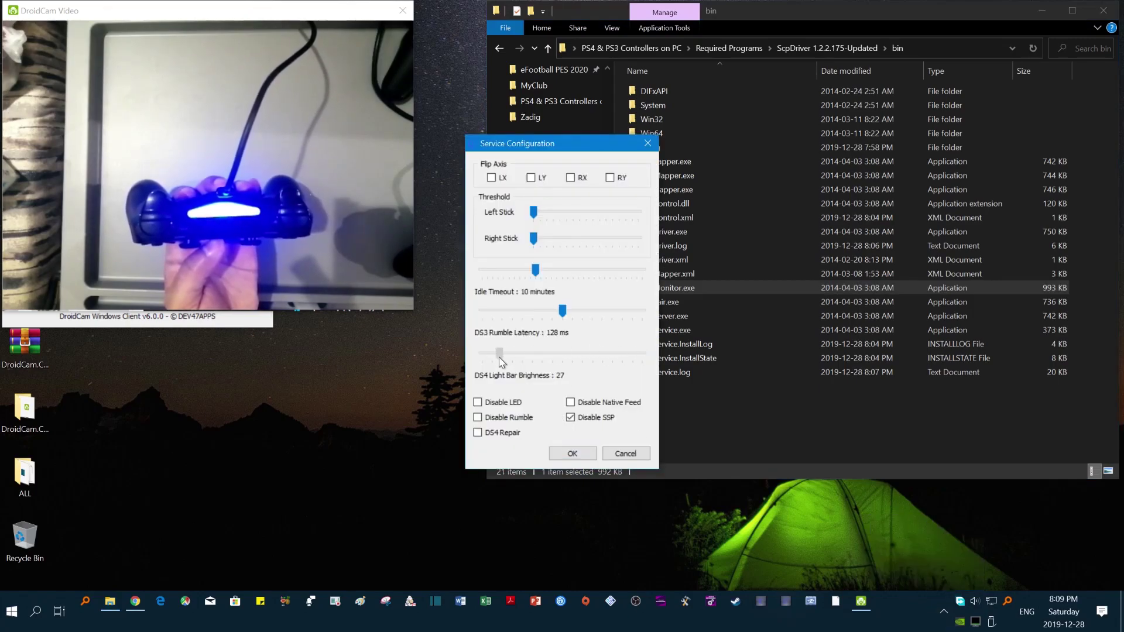
{"action": "left_click", "coordinate": [573, 455]}
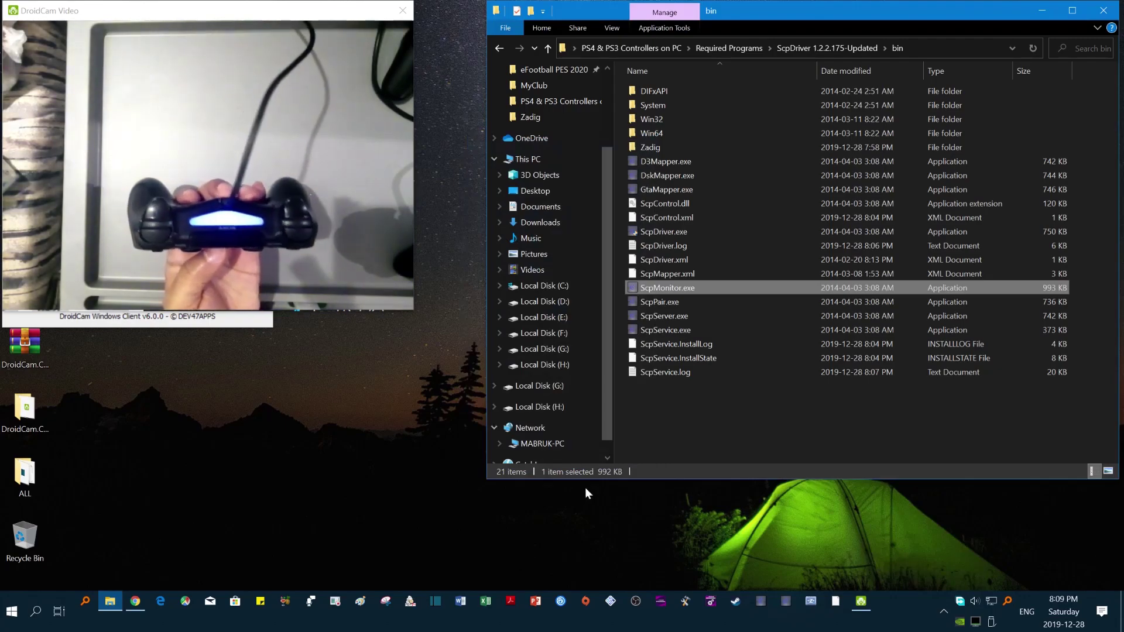